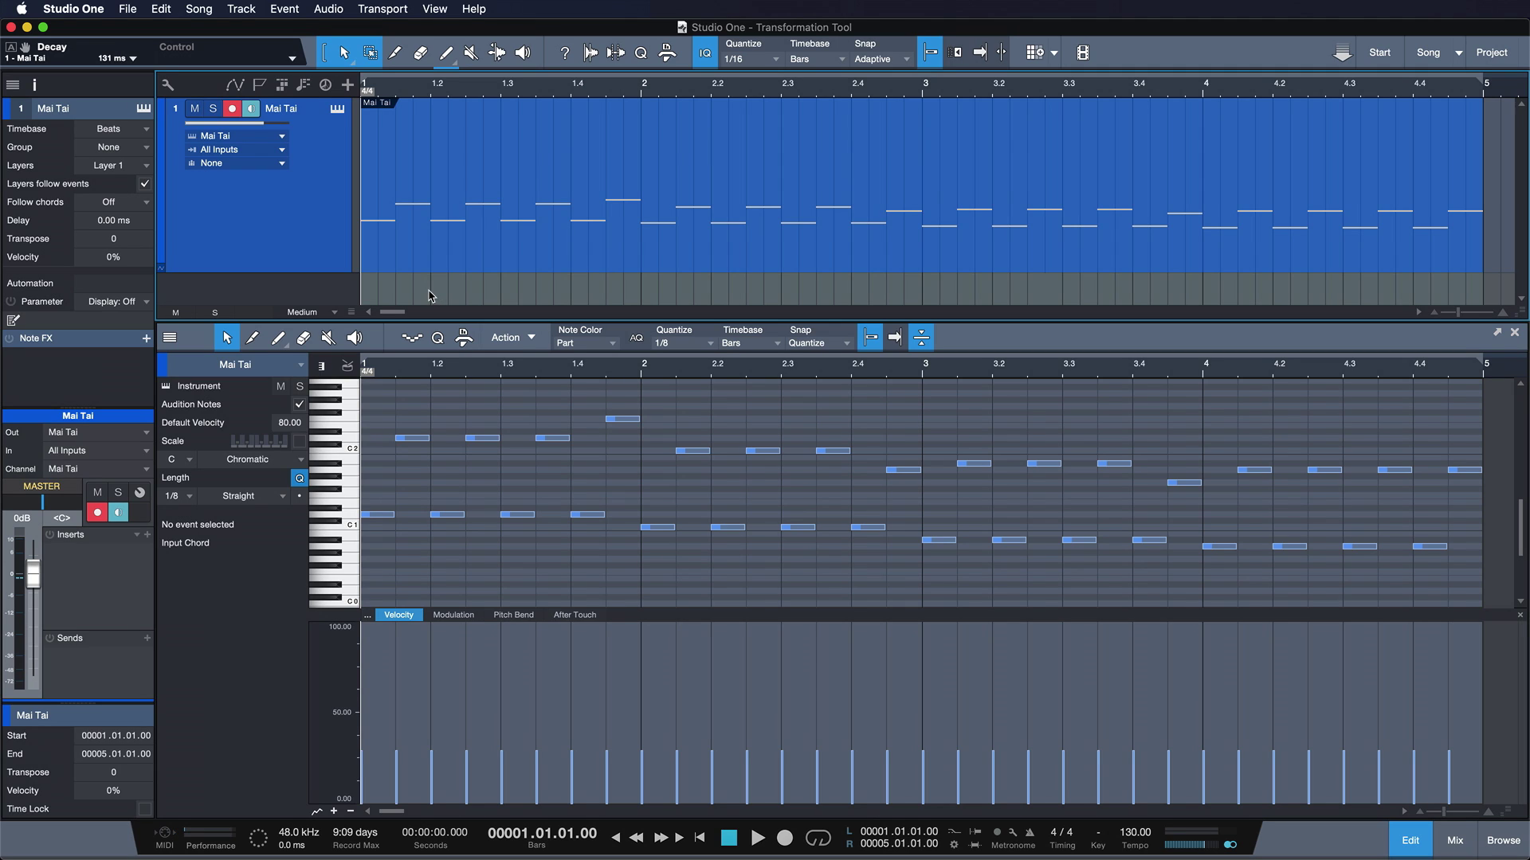
Deselect all notes in the Mai Tai part's piano roll
{"action": "left_click", "coordinate": [300, 216]}
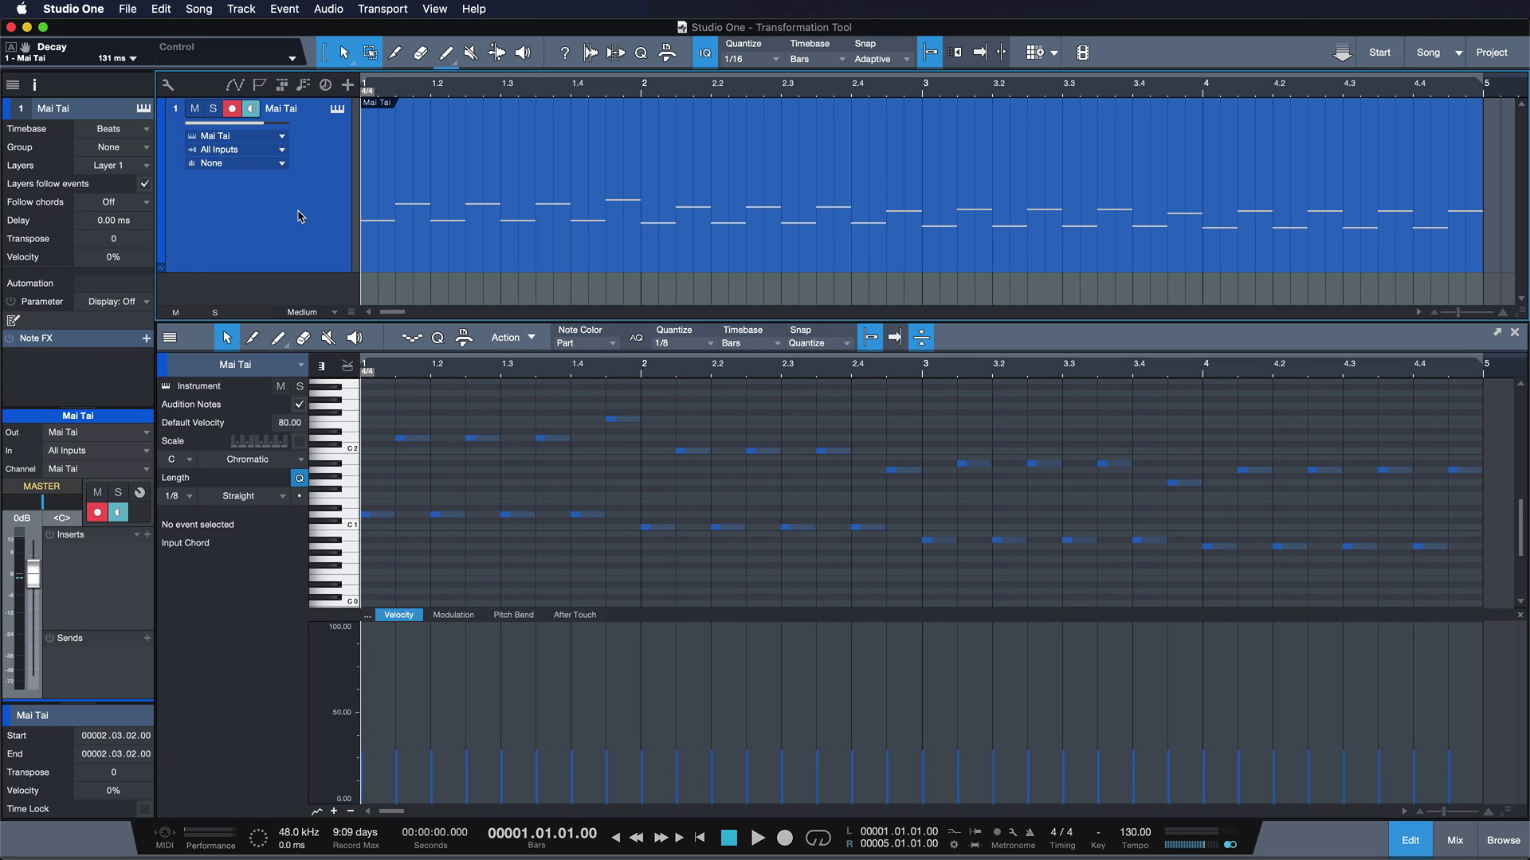
Open and close the Mai Tai synth editor, then play the part back once
{"action": "key", "text": "shift+F11"}
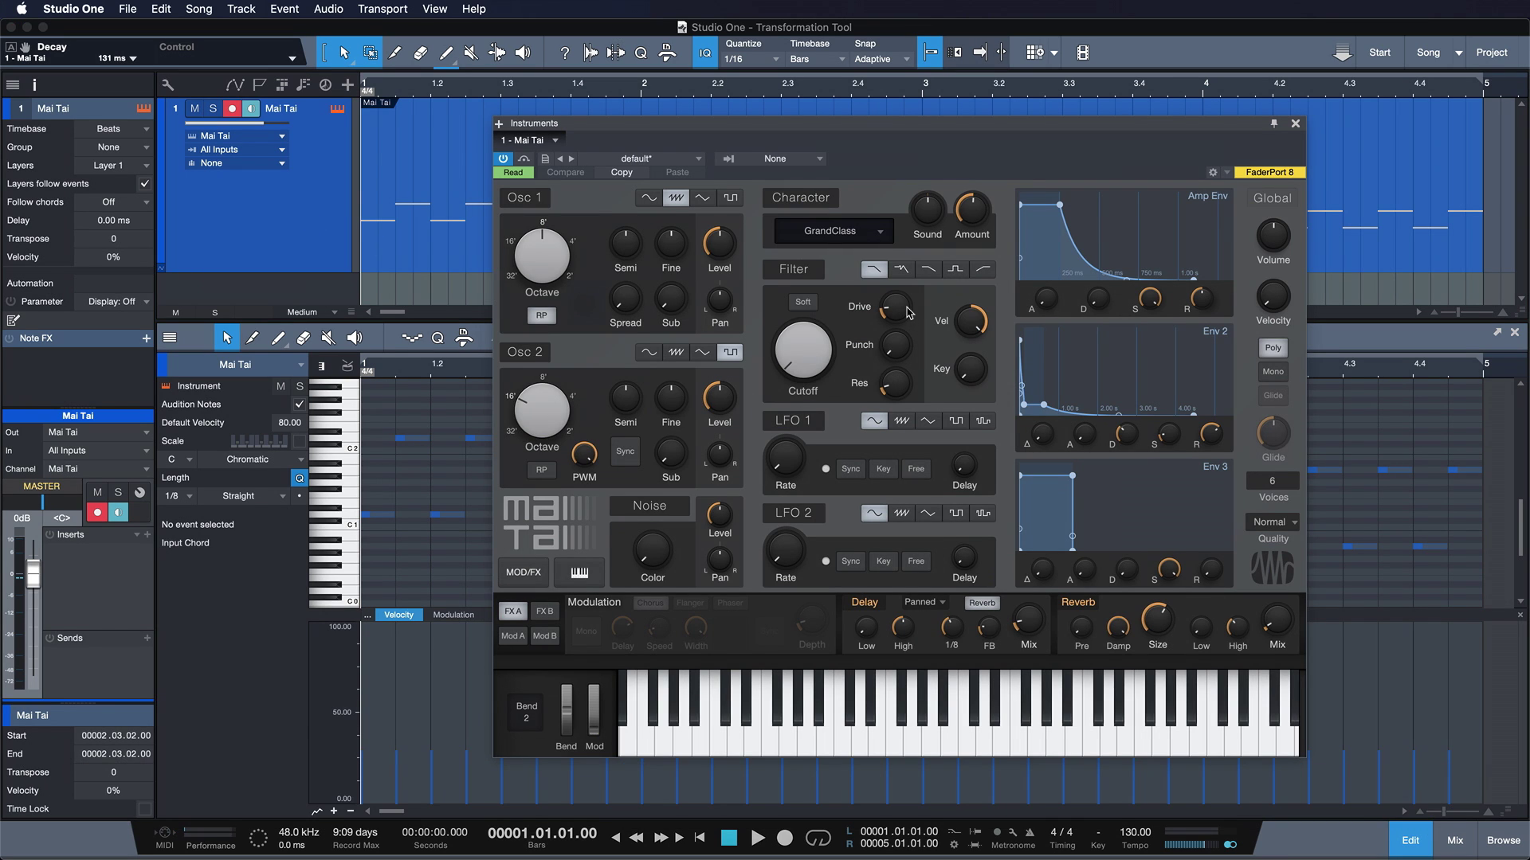
{"action": "mouse_move", "coordinate": [795, 357]}
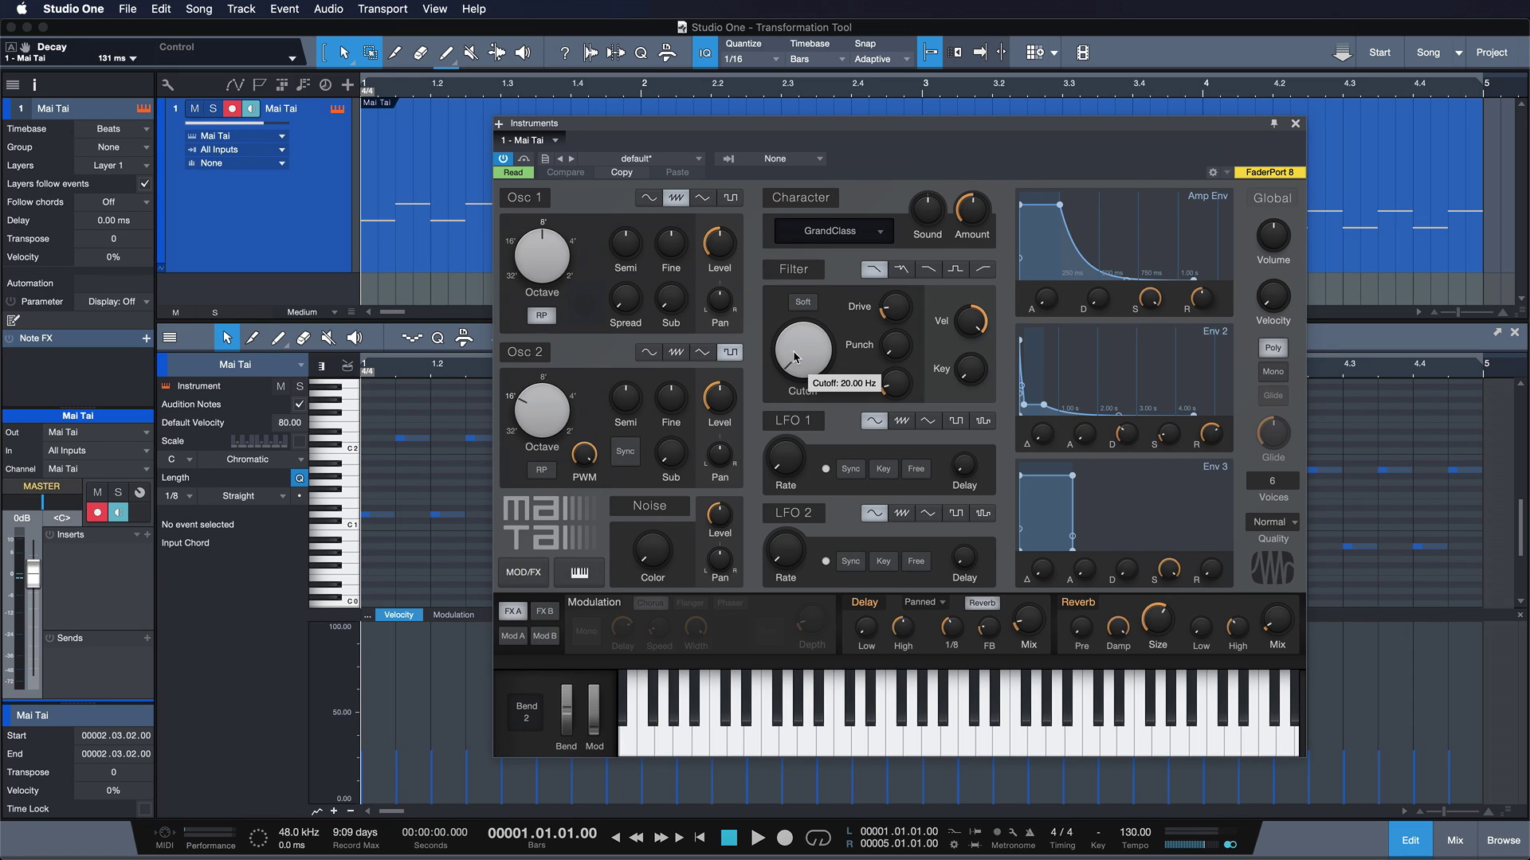
{"action": "left_click", "coordinate": [1295, 124]}
{"action": "key", "text": "space"}
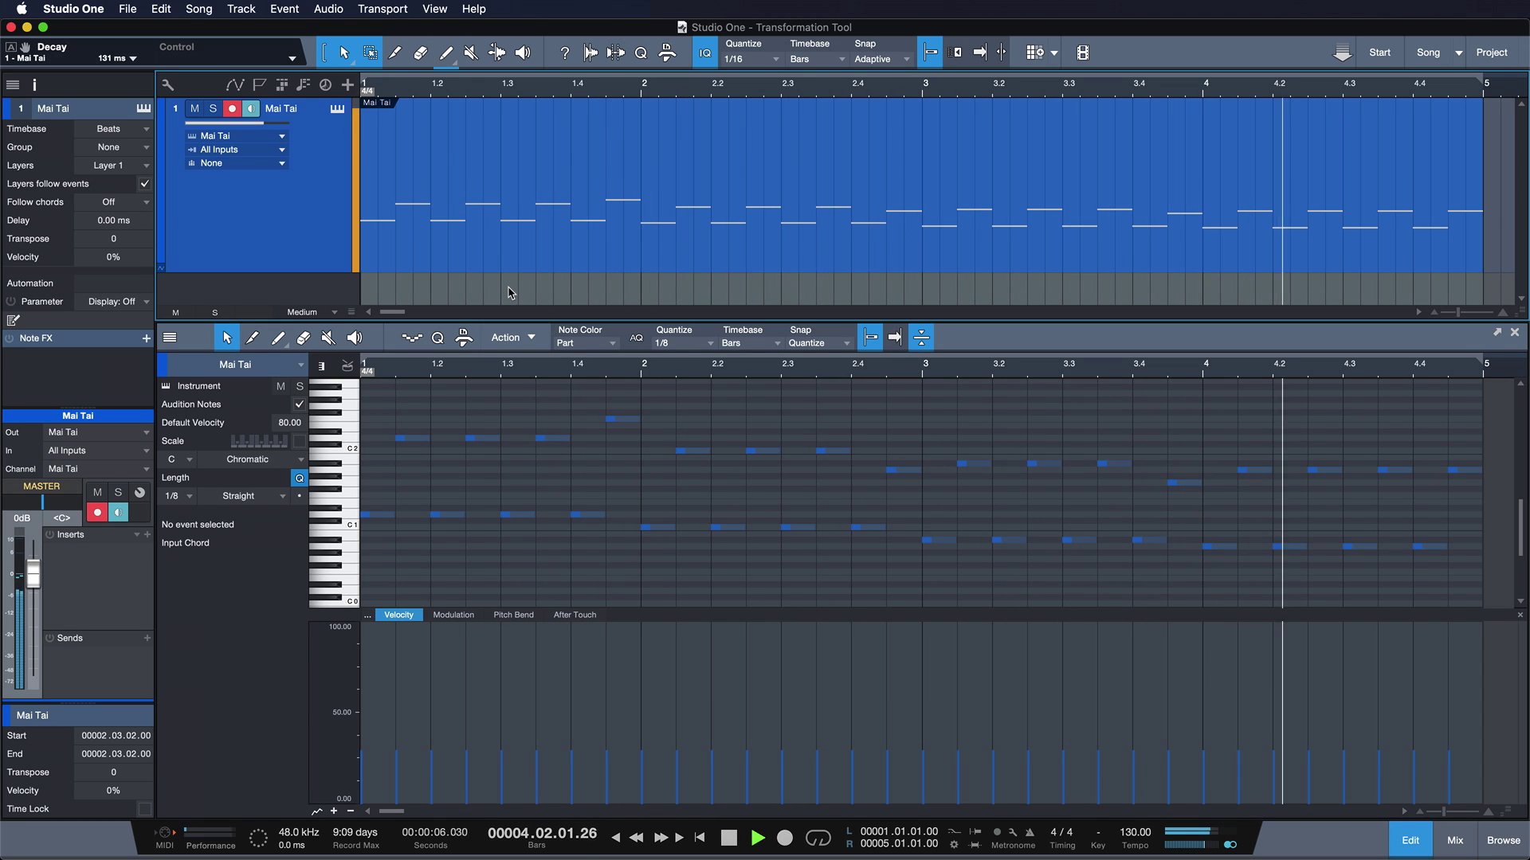
{"action": "key", "text": "space"}
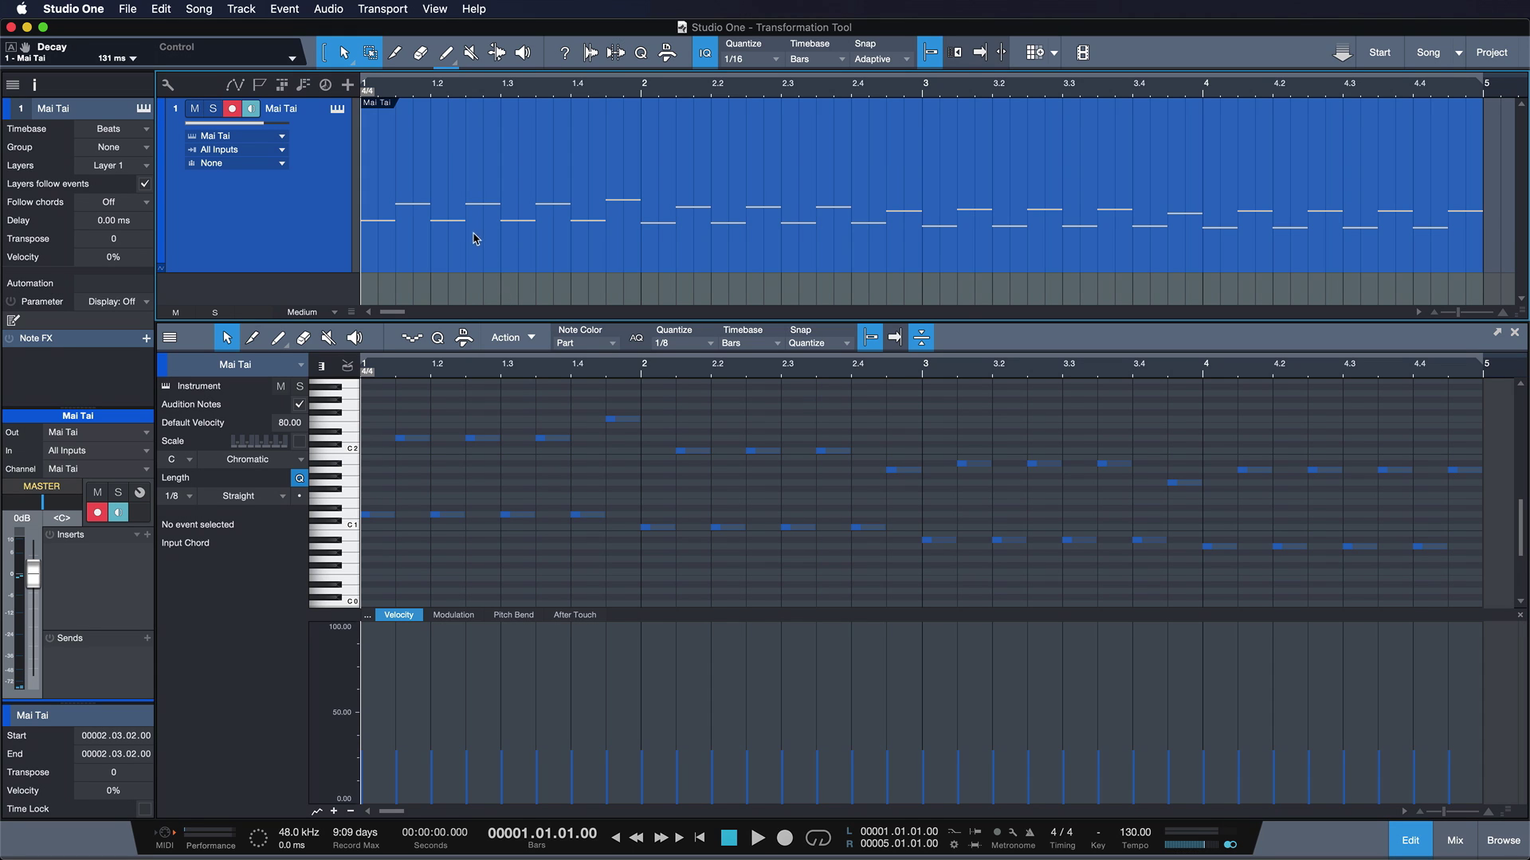
Reopen and close the Mai Tai editor, then select every note in the part
{"action": "key", "text": "shift+F11"}
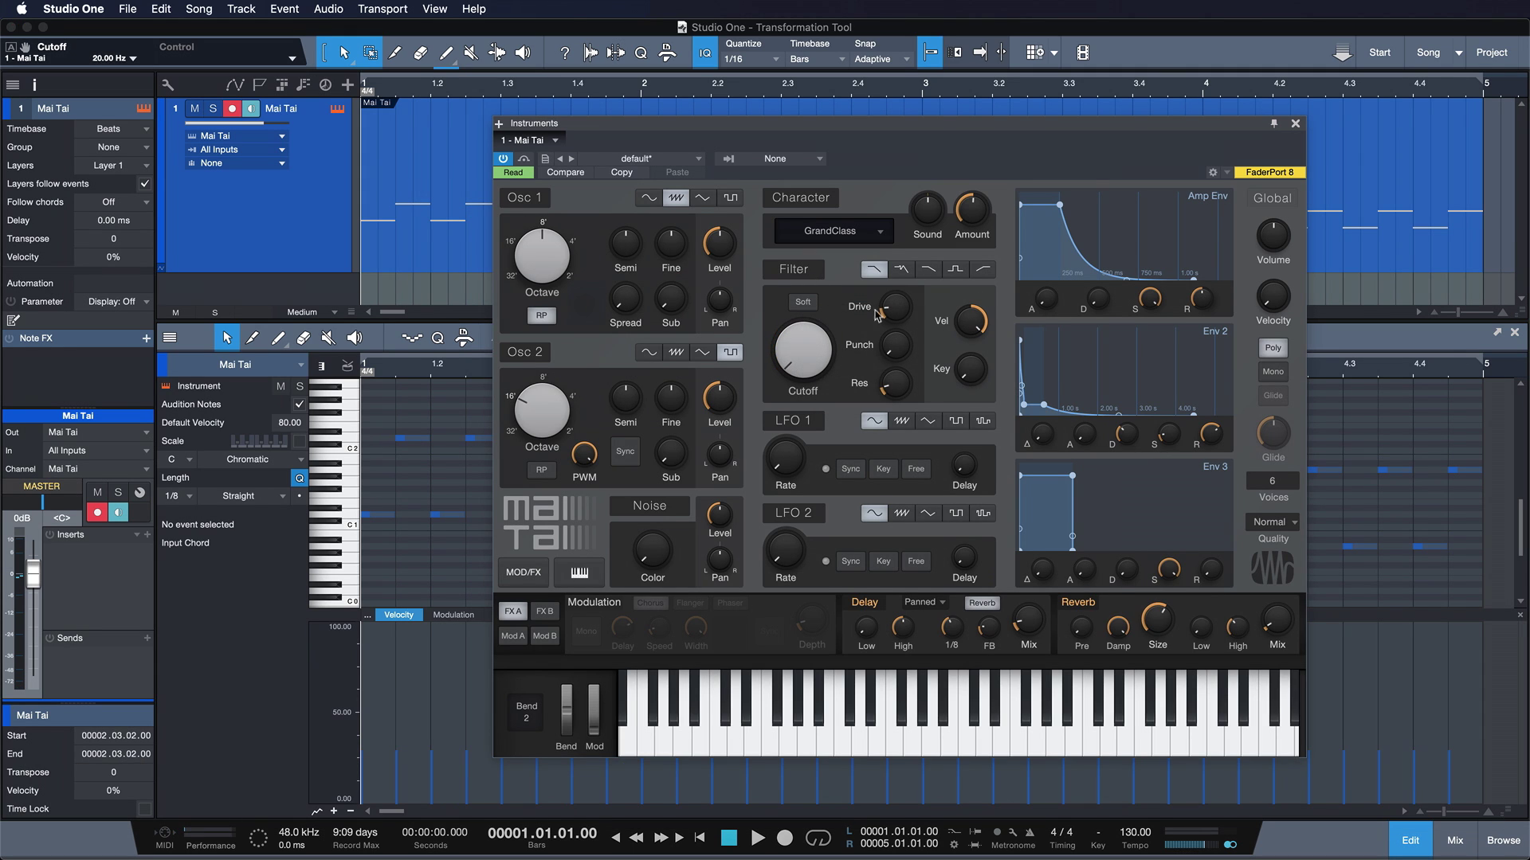
{"action": "left_click", "coordinate": [1295, 124]}
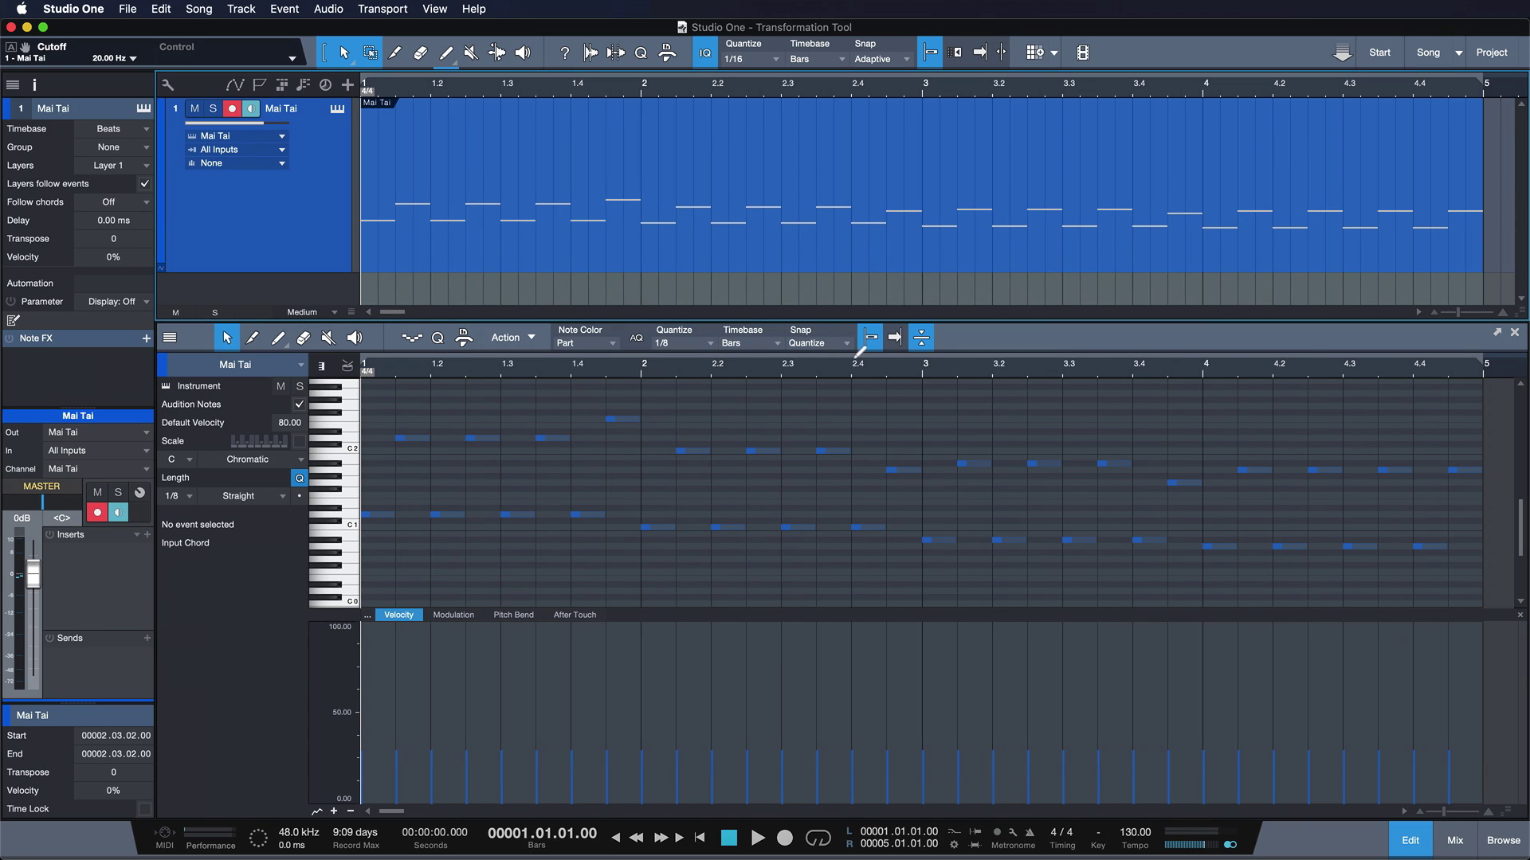
{"action": "key", "text": "super+a"}
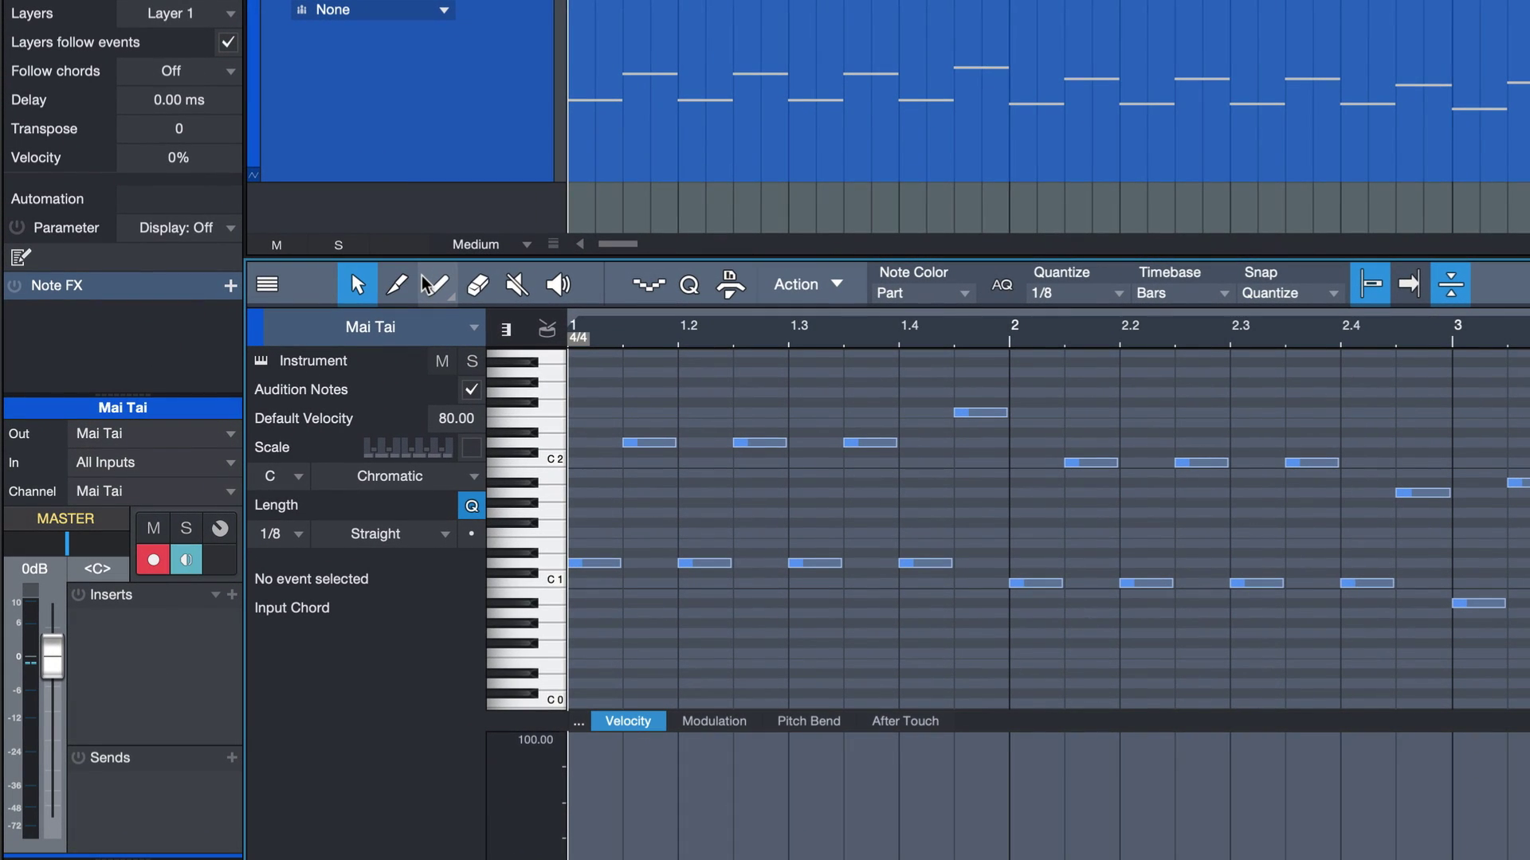
Switch the piano roll's Paint tool to Transform mode
{"action": "left_click", "coordinate": [426, 285]}
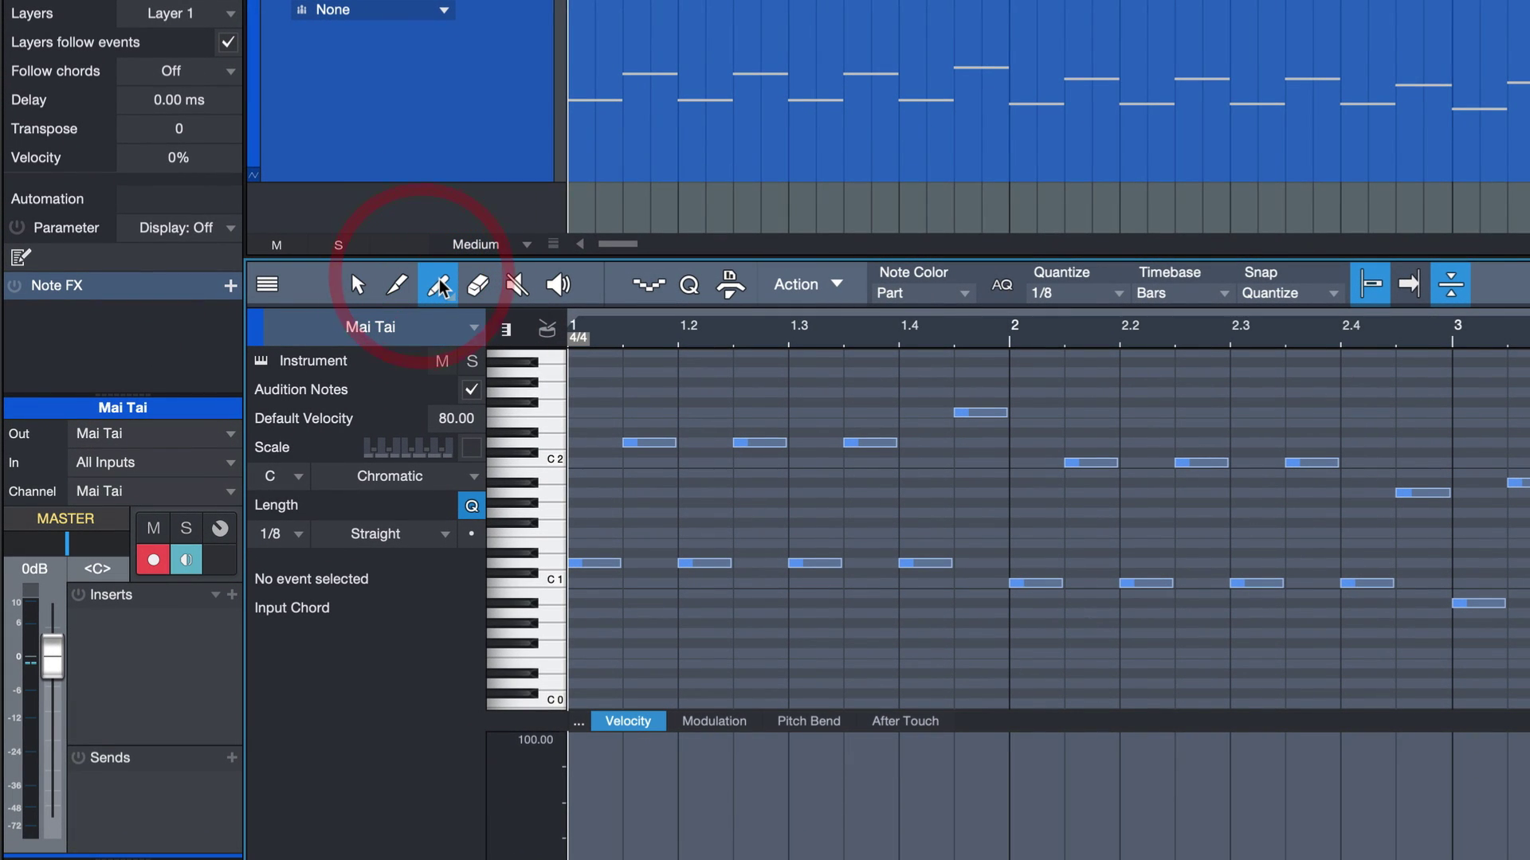
{"action": "left_click", "coordinate": [449, 301]}
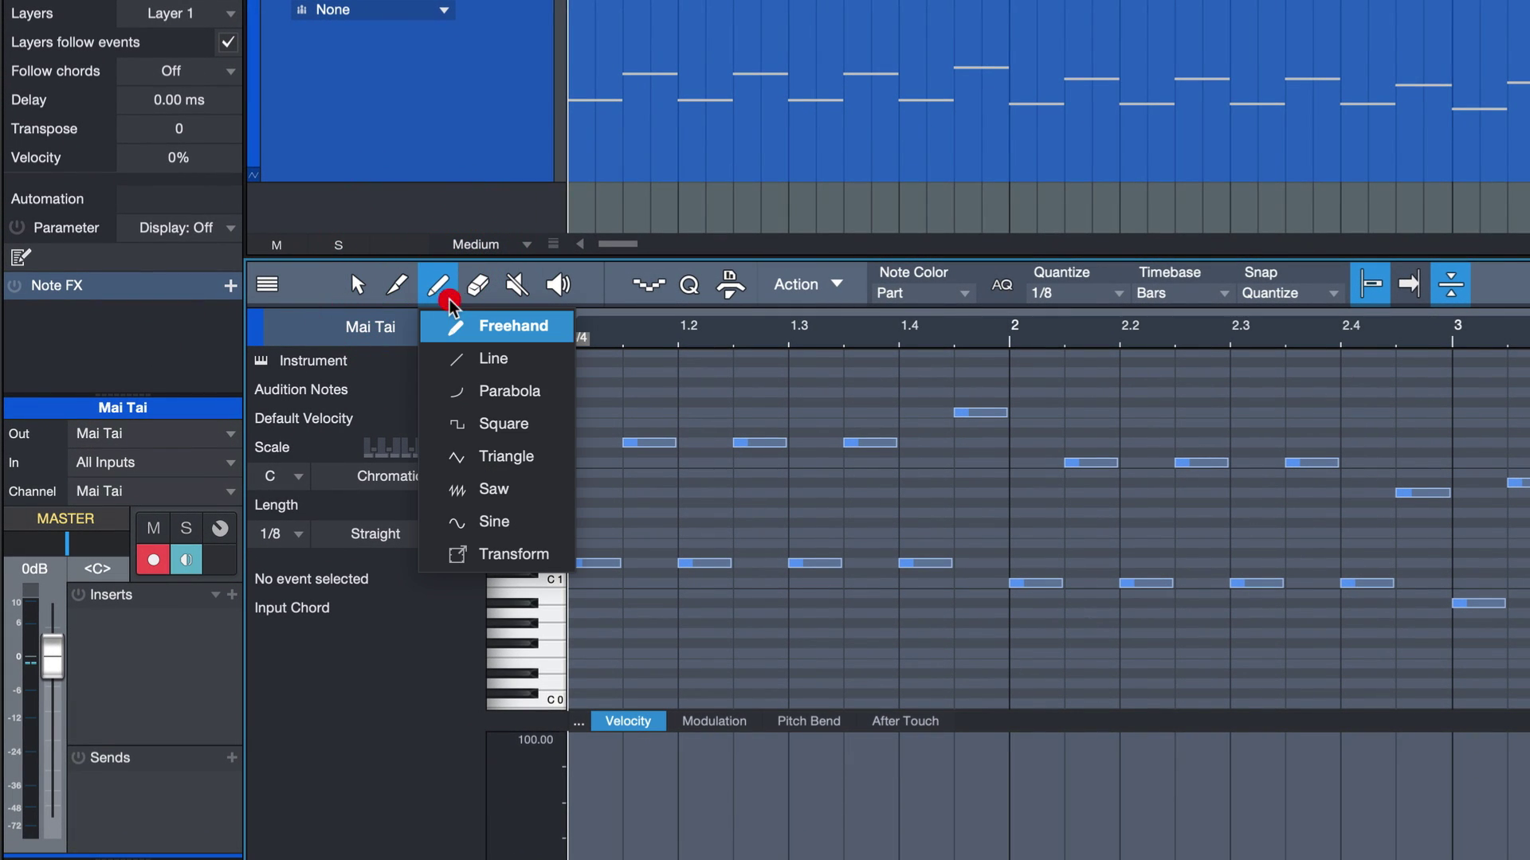
{"action": "left_click", "coordinate": [512, 555]}
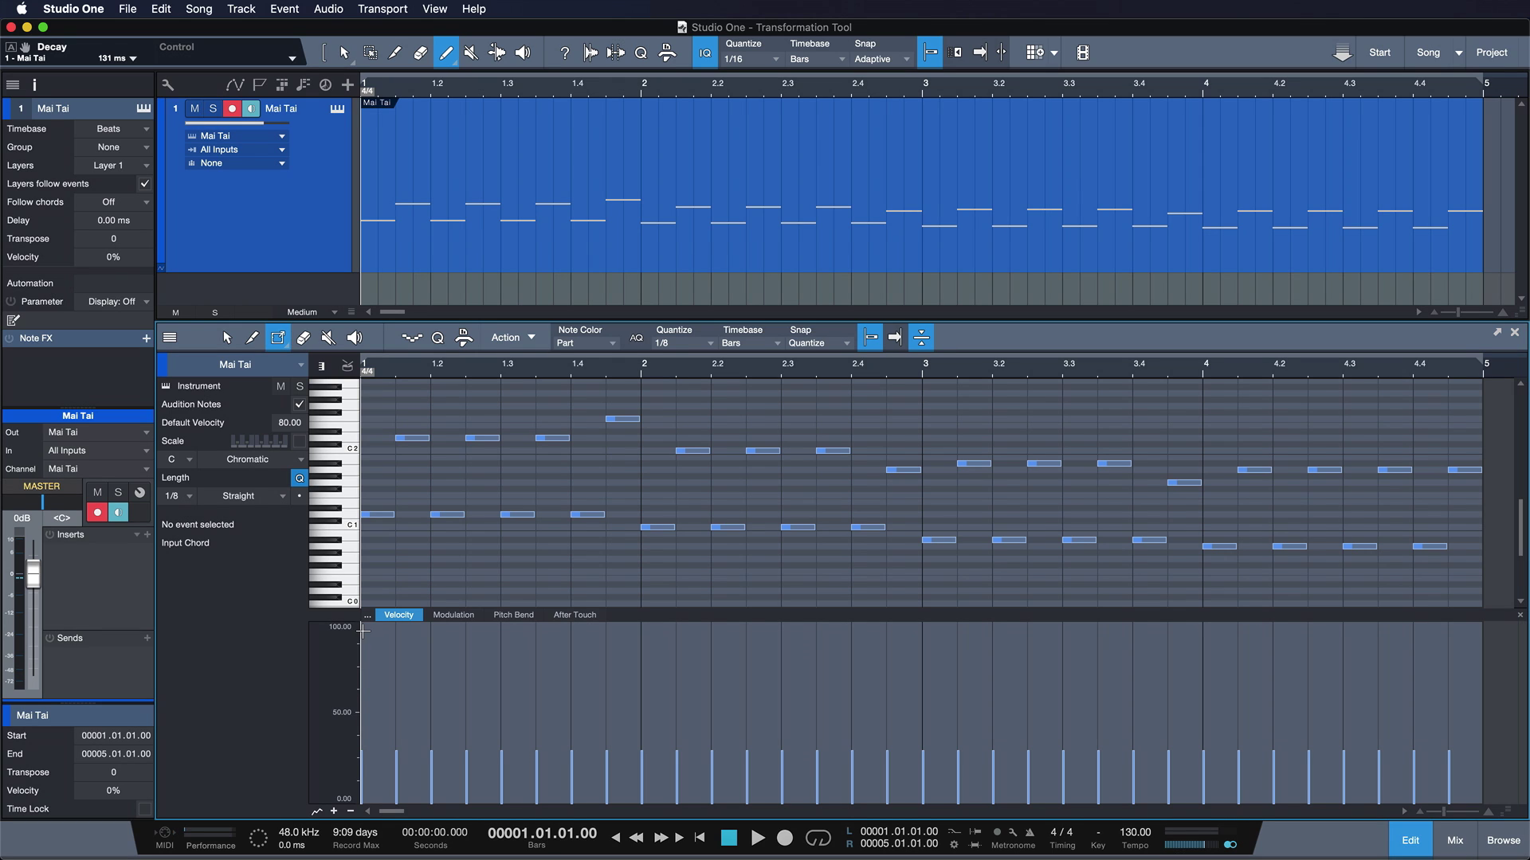
Select all notes and put a Transform box around their velocities, with playback running
{"action": "left_click_drag", "start_coordinate": [363, 629], "coordinate": [1482, 752]}
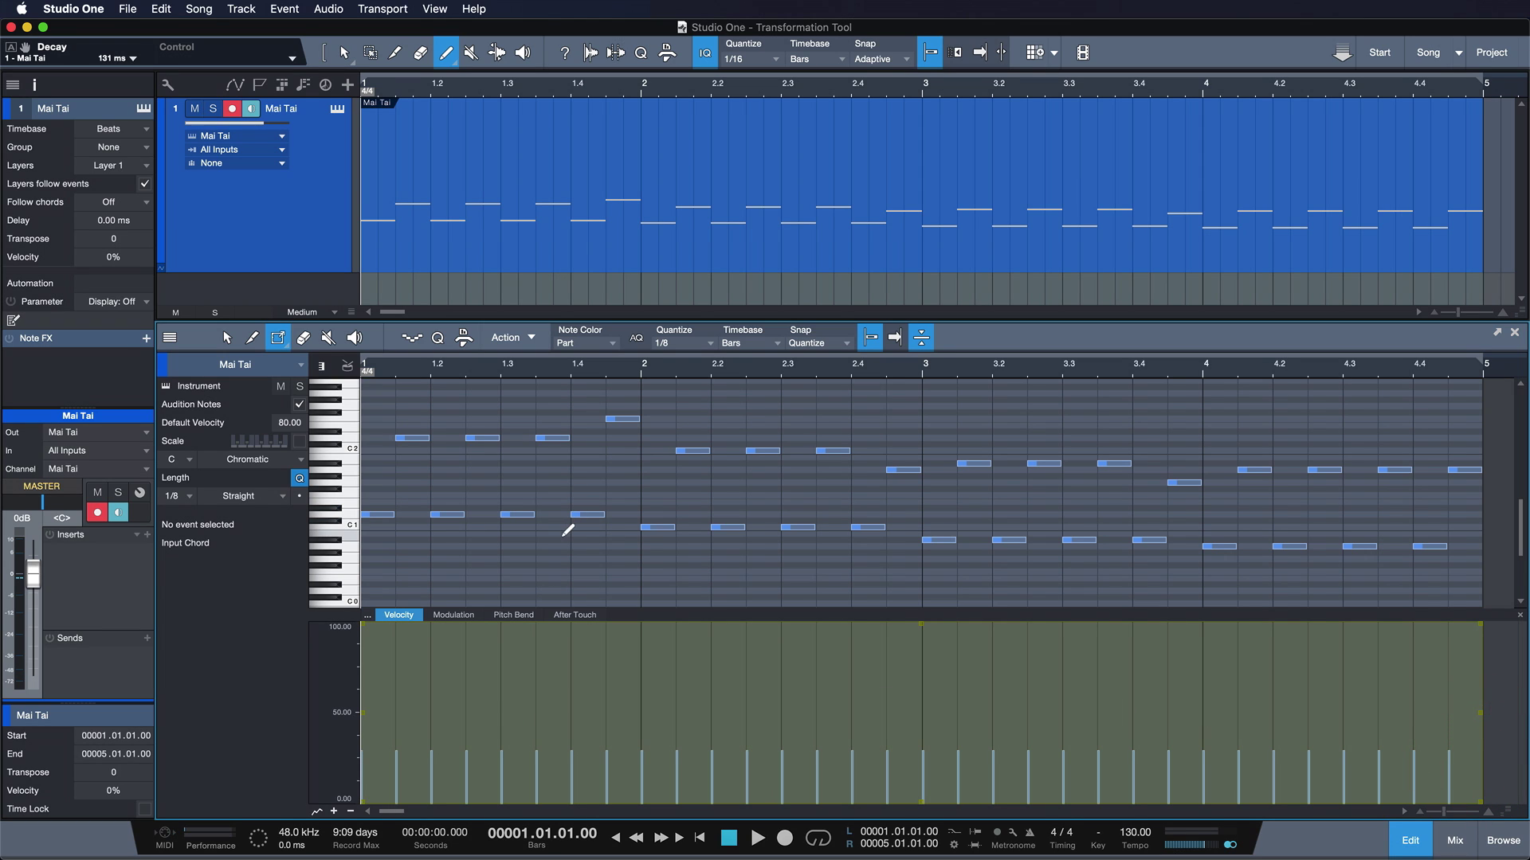
{"action": "key", "text": "1"}
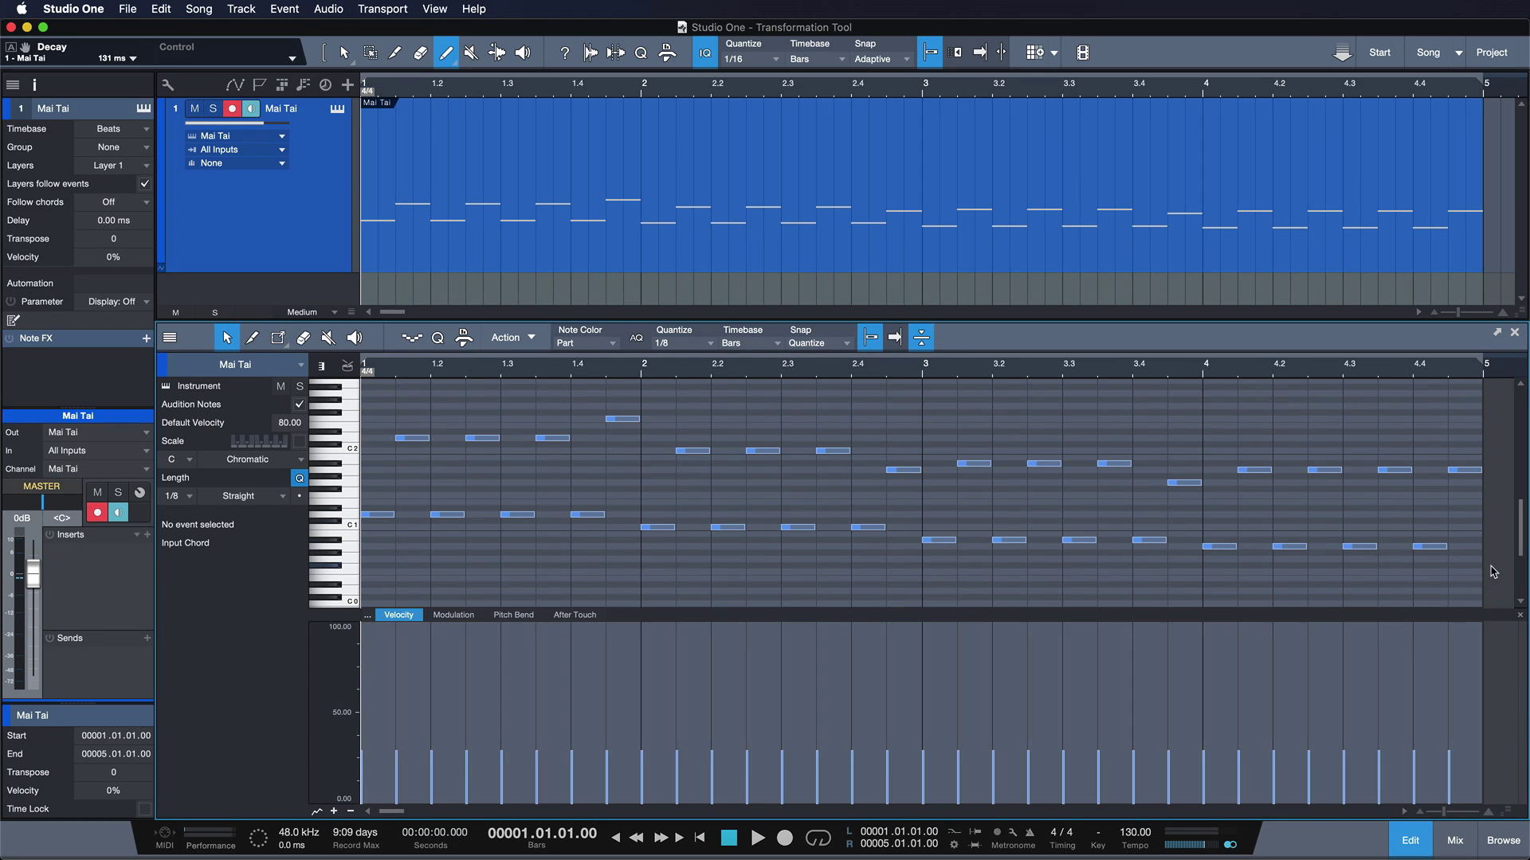
{"action": "left_click_drag", "start_coordinate": [1486, 568], "coordinate": [353, 413]}
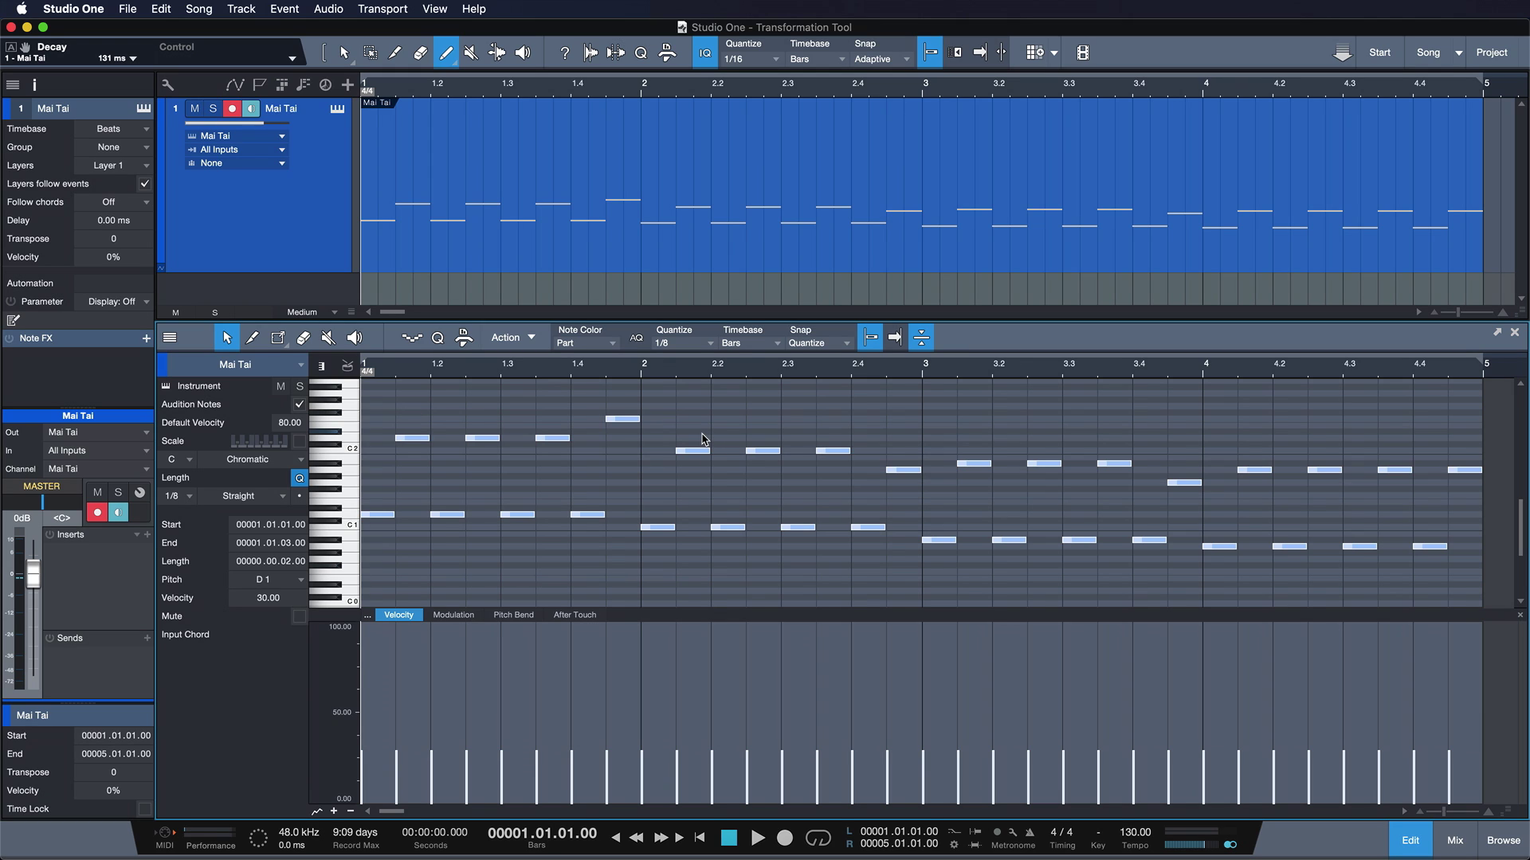
{"action": "key", "text": "alt+t"}
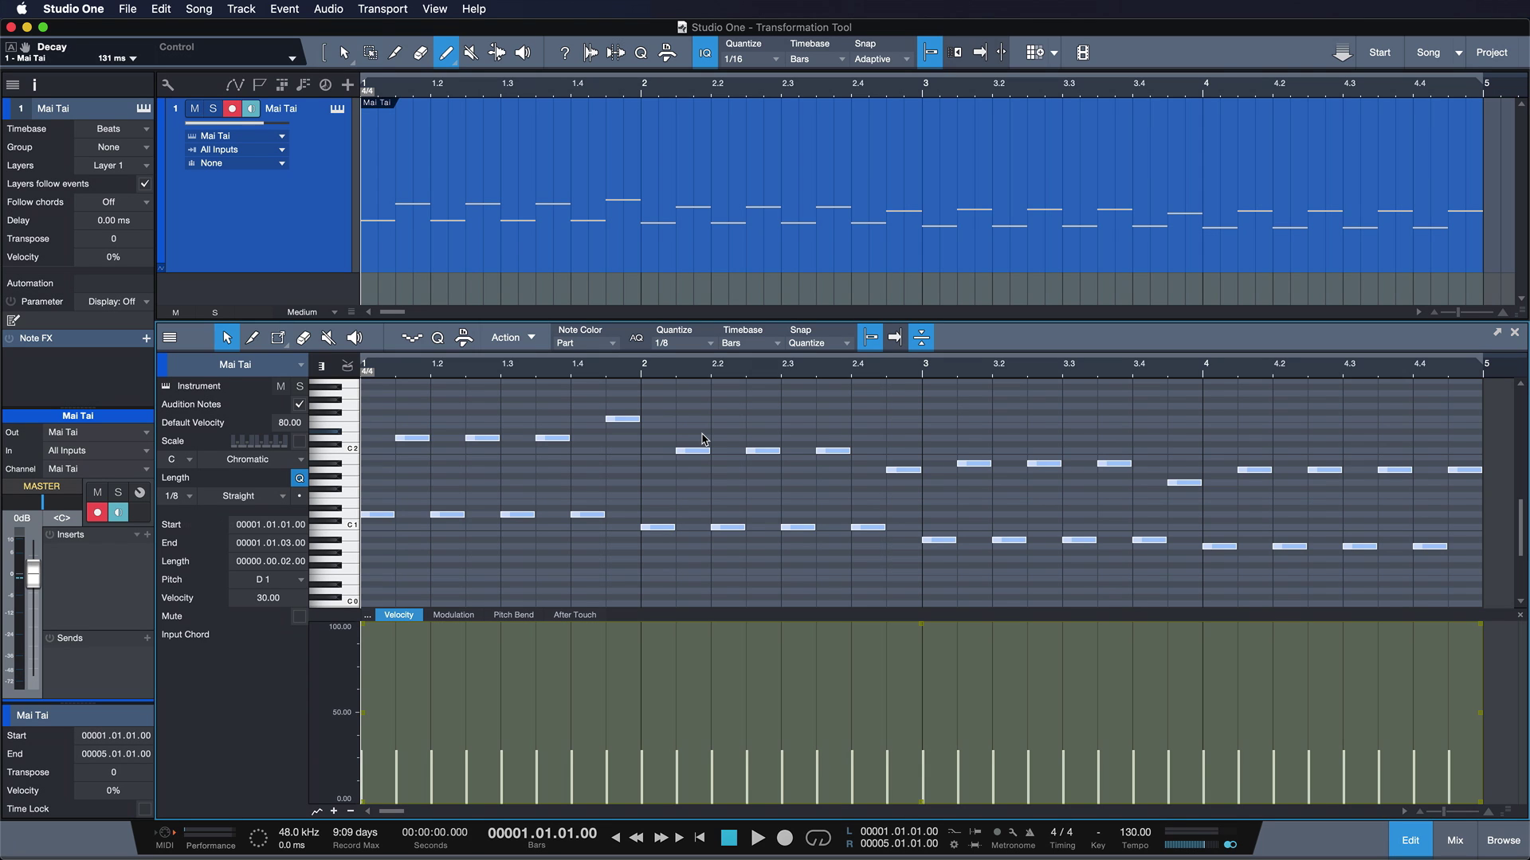
{"action": "key", "text": "2"}
{"action": "key", "text": "space"}
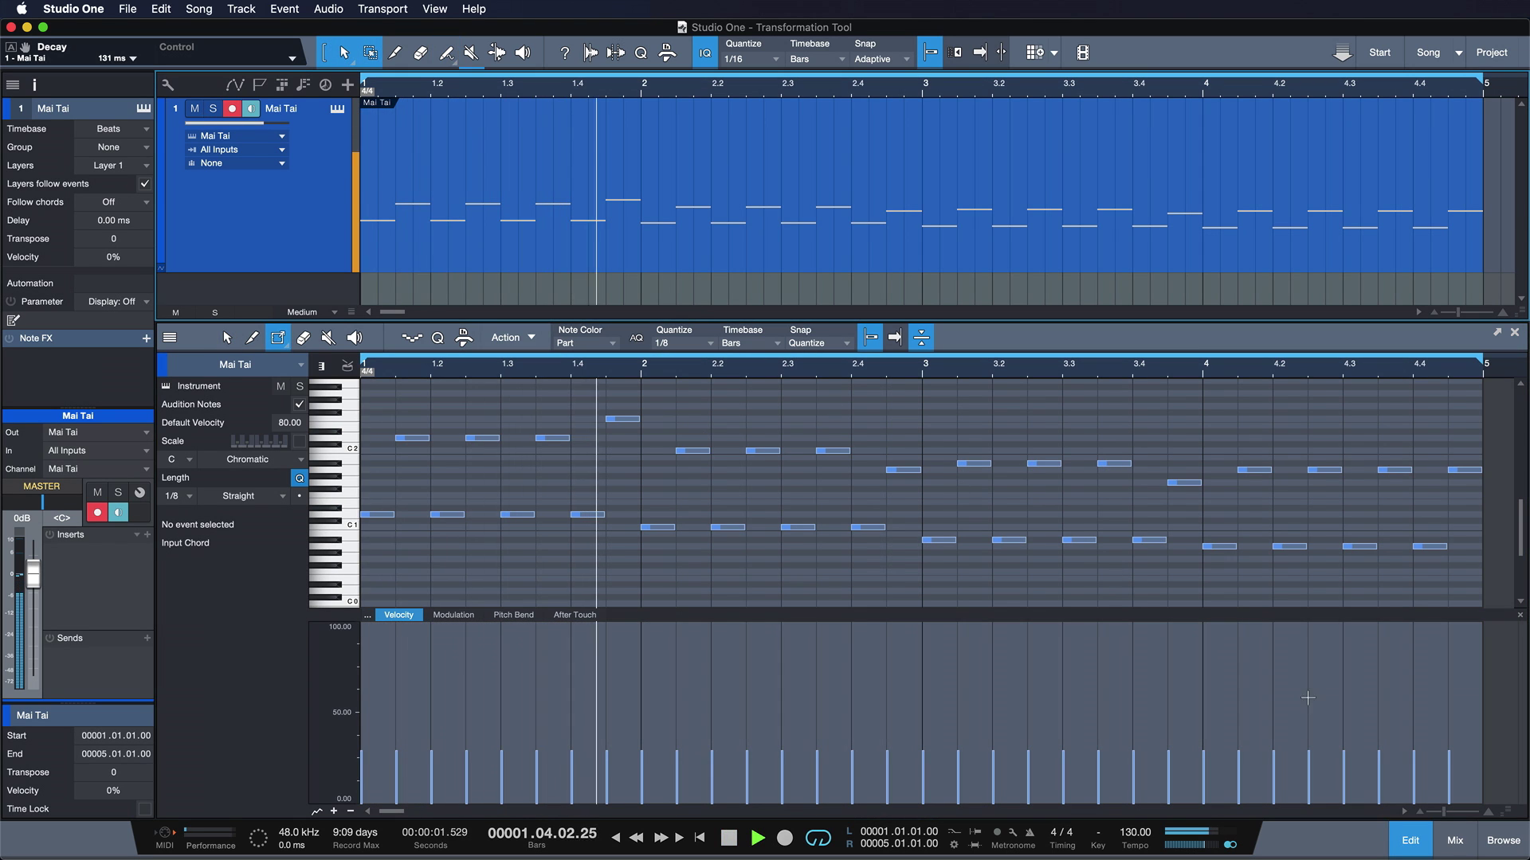
{"action": "key", "text": "alt+t"}
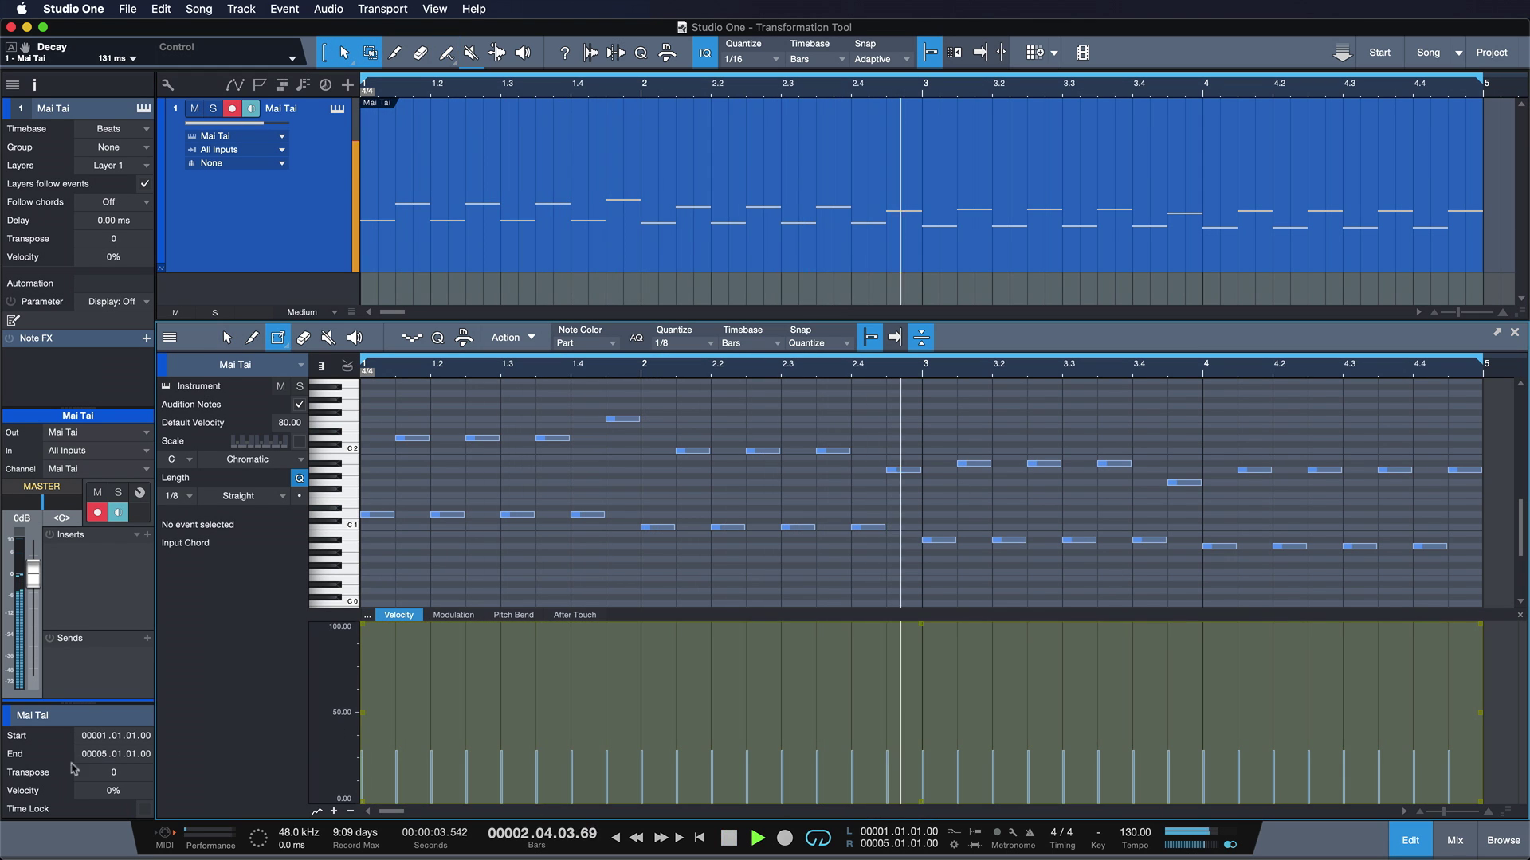
Drag the box handles to shape velocities into a rising ramp, soft early, loud by bar 4
{"action": "left_click_drag", "start_coordinate": [693, 683], "coordinate": [700, 725]}
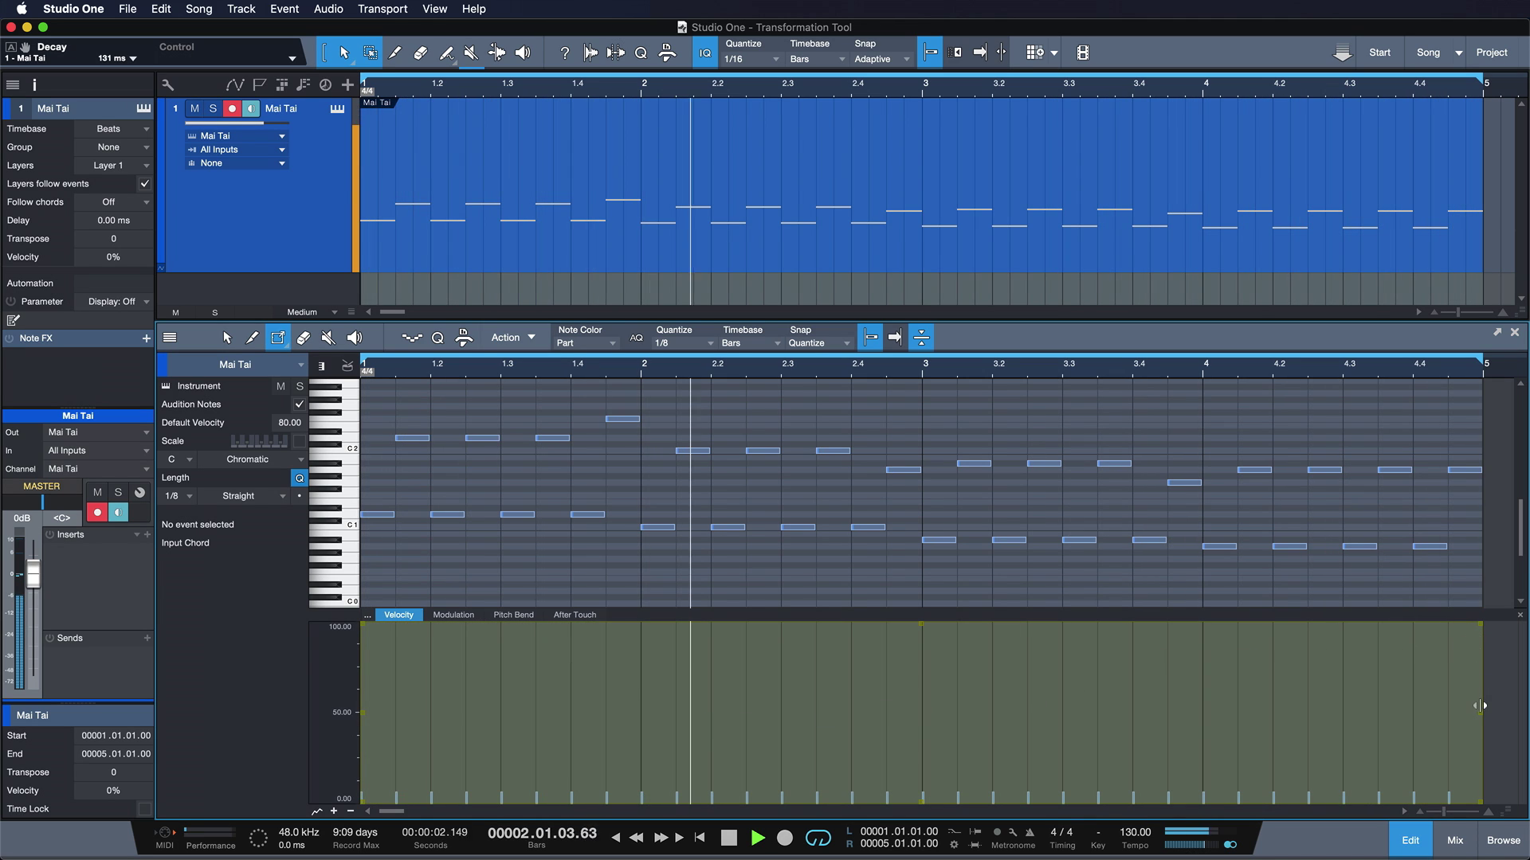
{"action": "left_click_drag", "start_coordinate": [1479, 705], "coordinate": [1482, 608]}
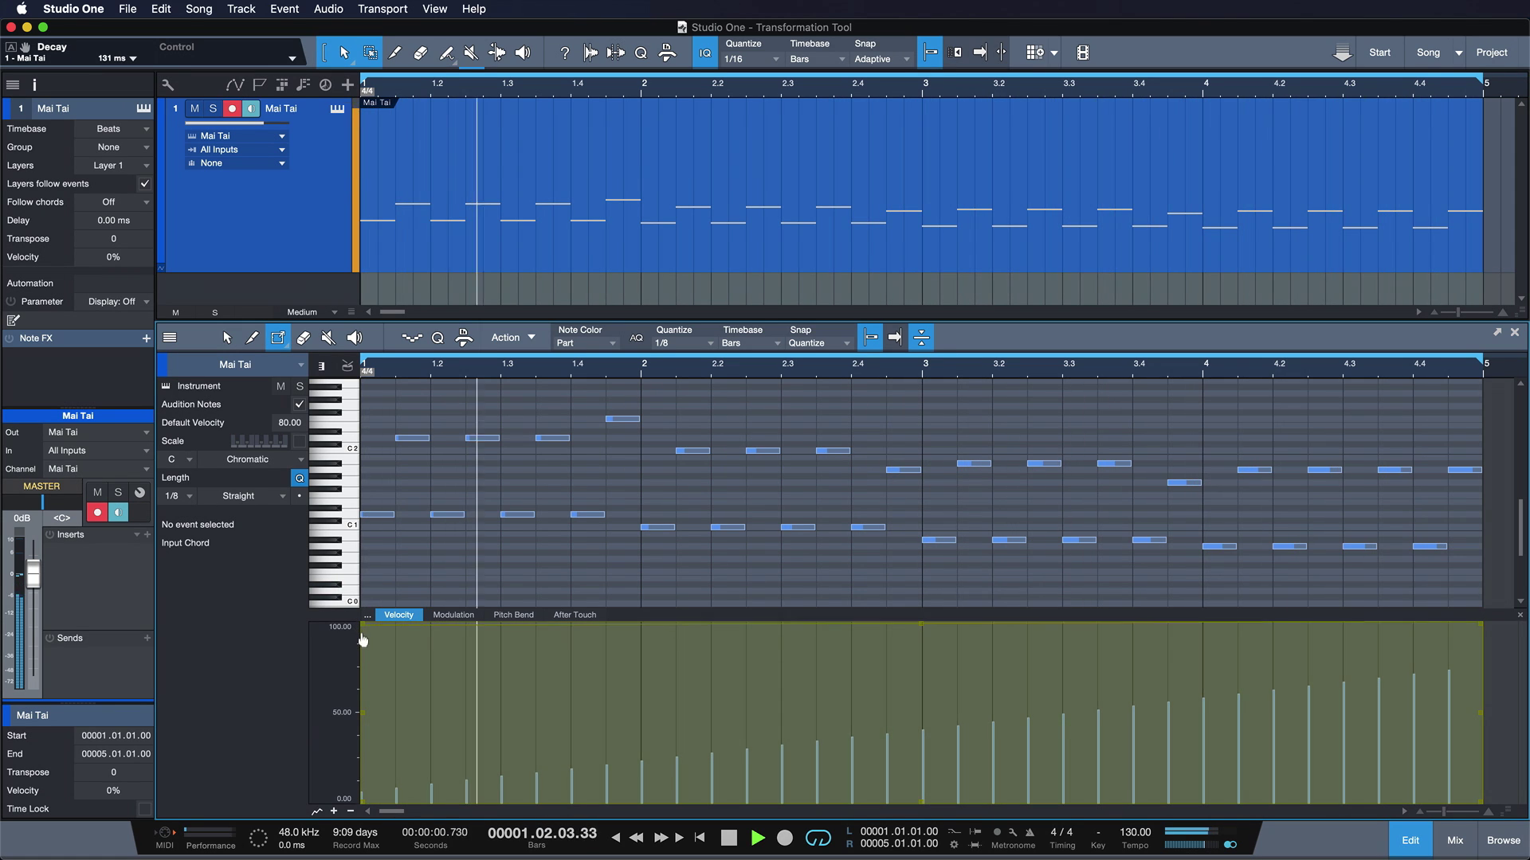
{"action": "left_click_drag", "start_coordinate": [362, 639], "coordinate": [360, 795]}
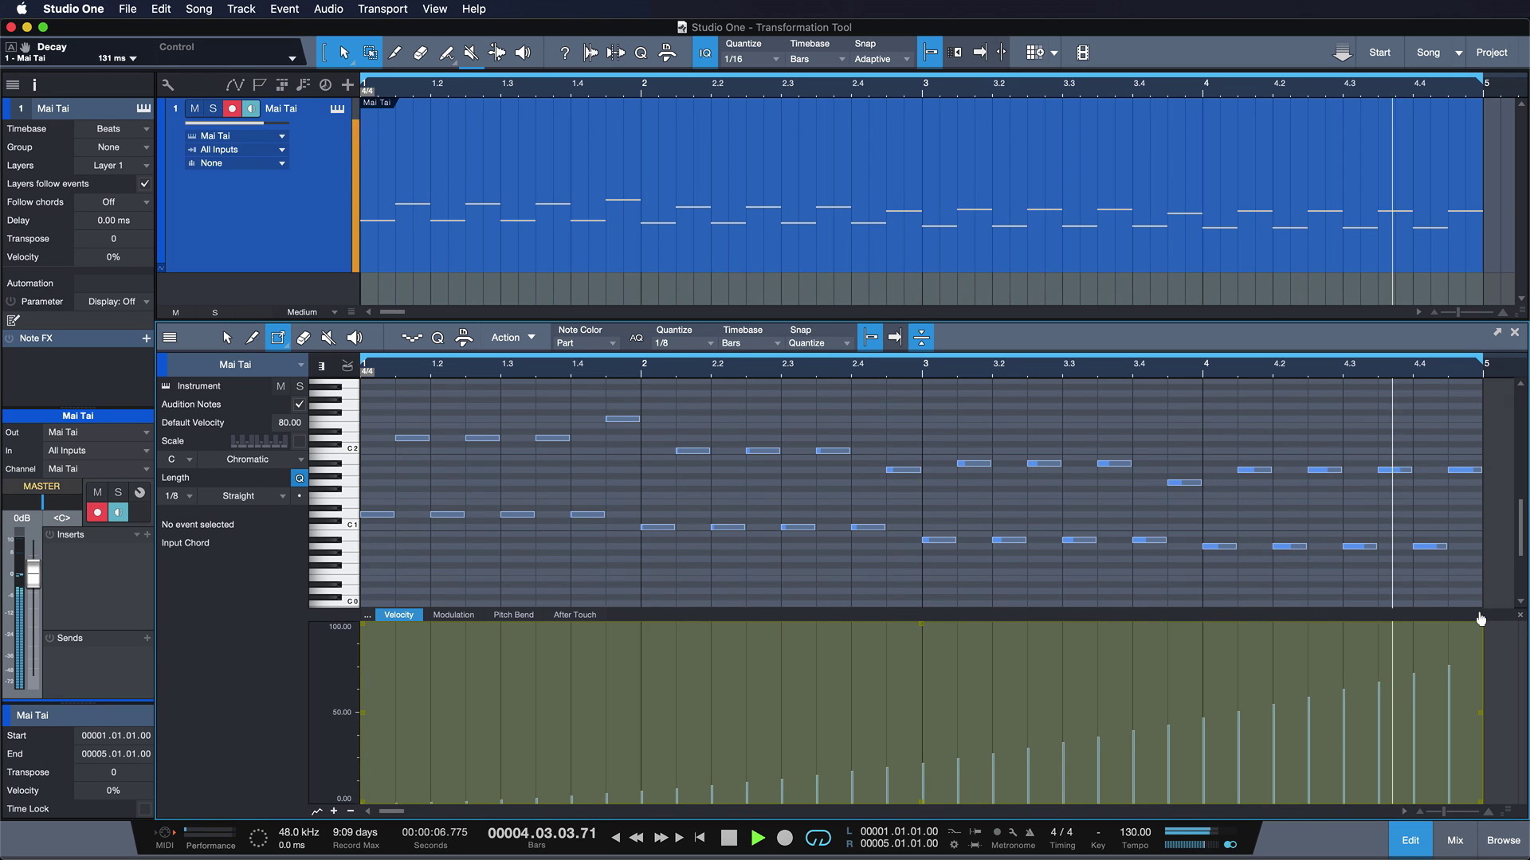
{"action": "left_click_drag", "start_coordinate": [1480, 619], "coordinate": [1427, 576]}
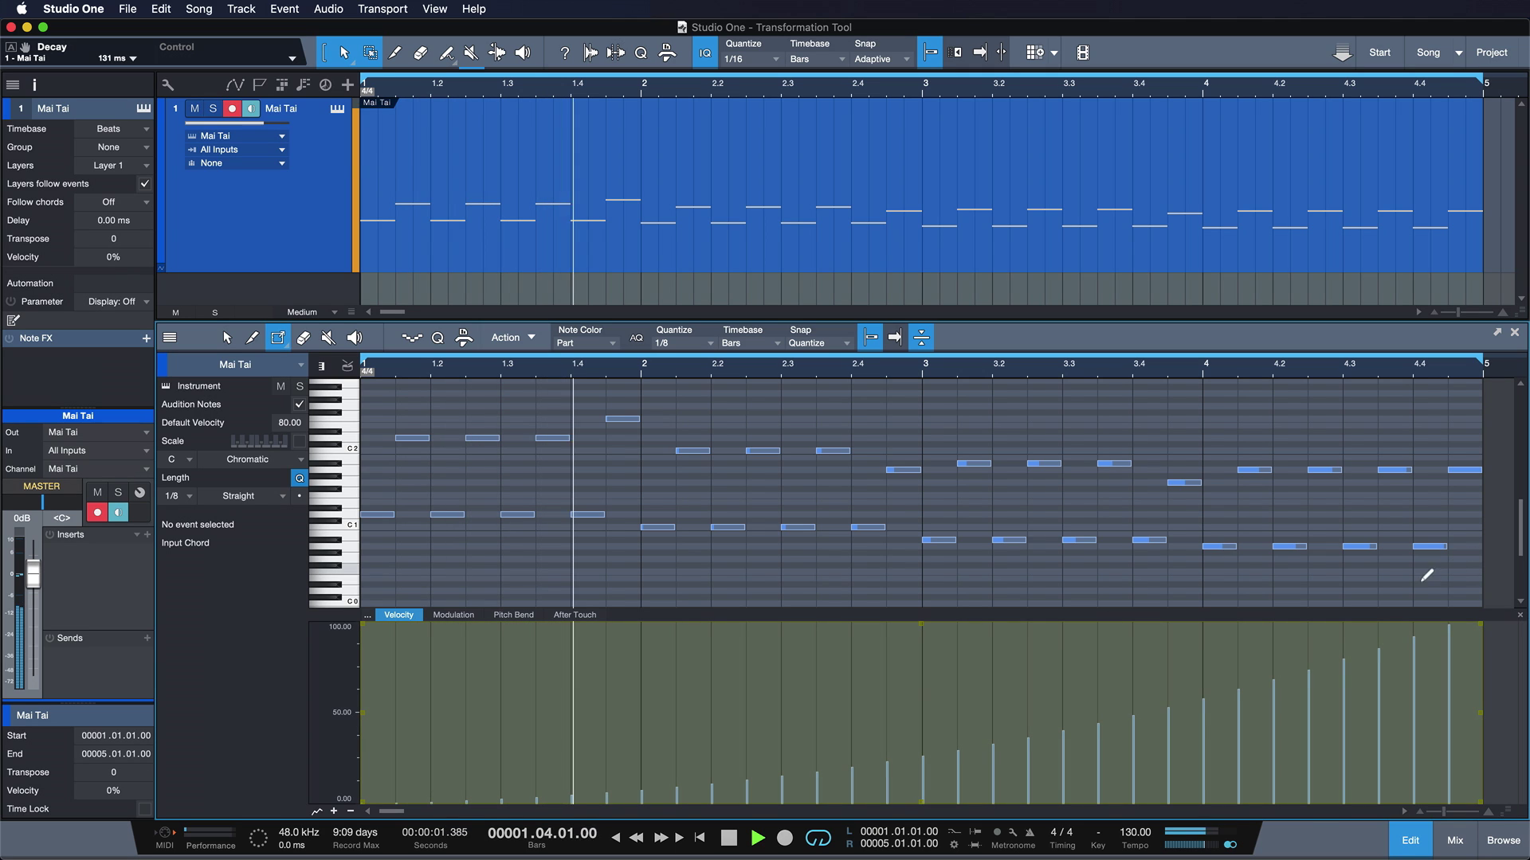
{"action": "left_click_drag", "start_coordinate": [929, 622], "coordinate": [913, 676]}
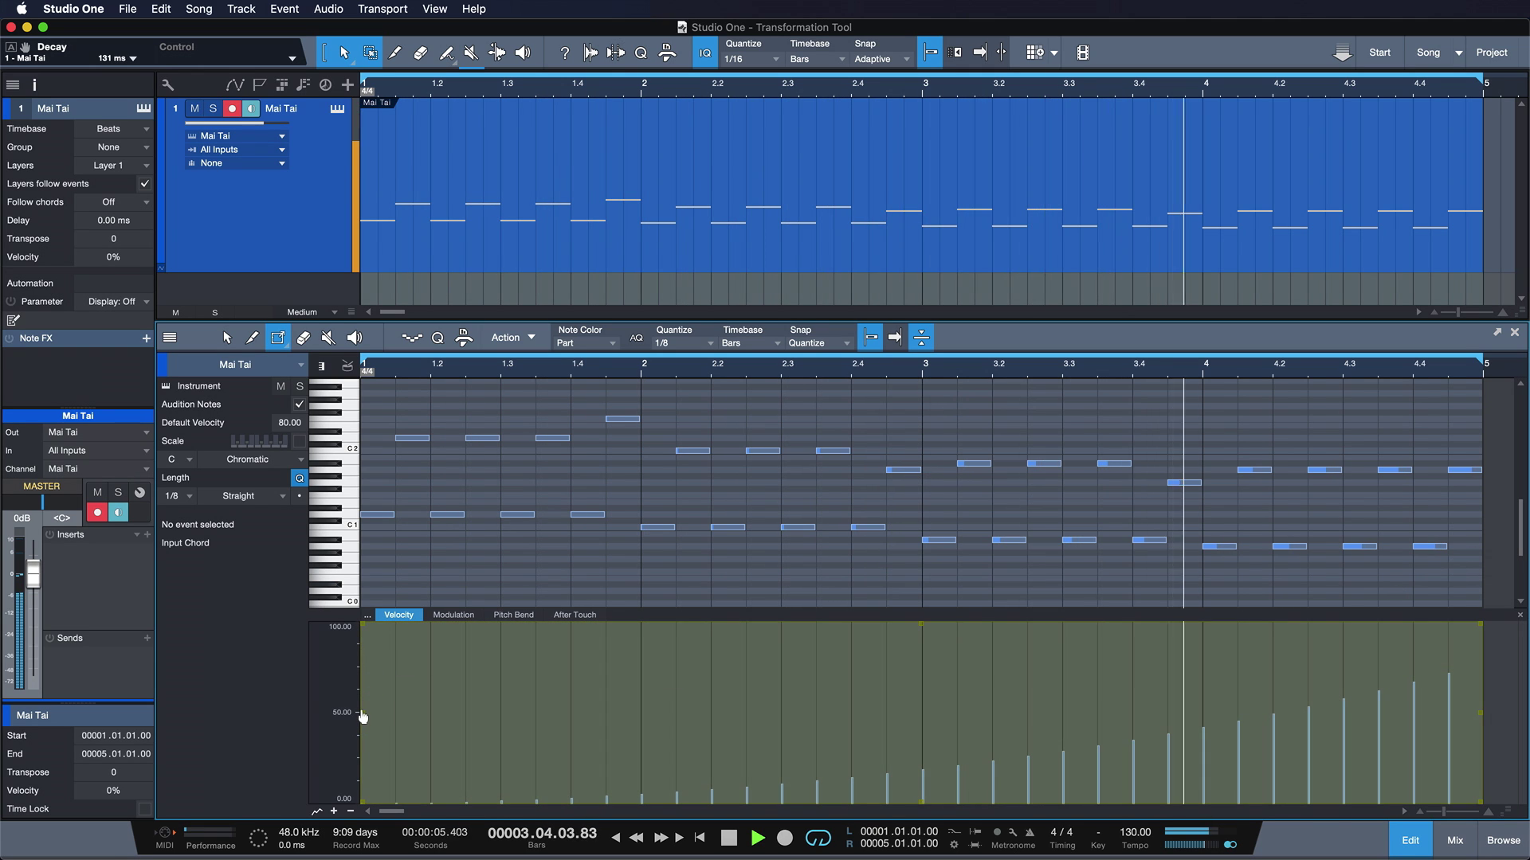
{"action": "left_click_drag", "start_coordinate": [363, 717], "coordinate": [360, 695]}
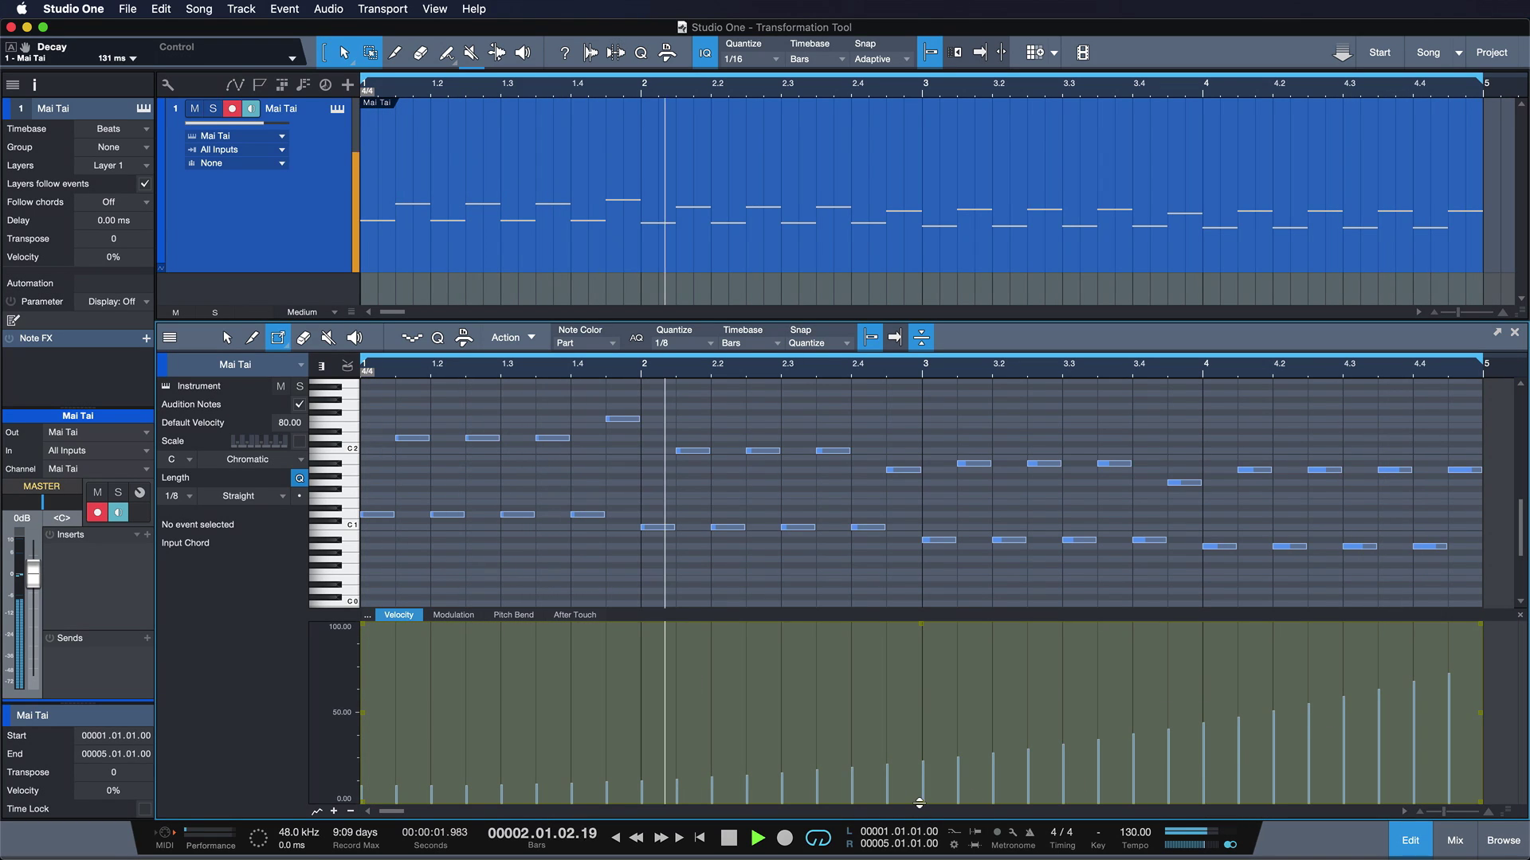
{"action": "left_click_drag", "start_coordinate": [919, 803], "coordinate": [918, 786]}
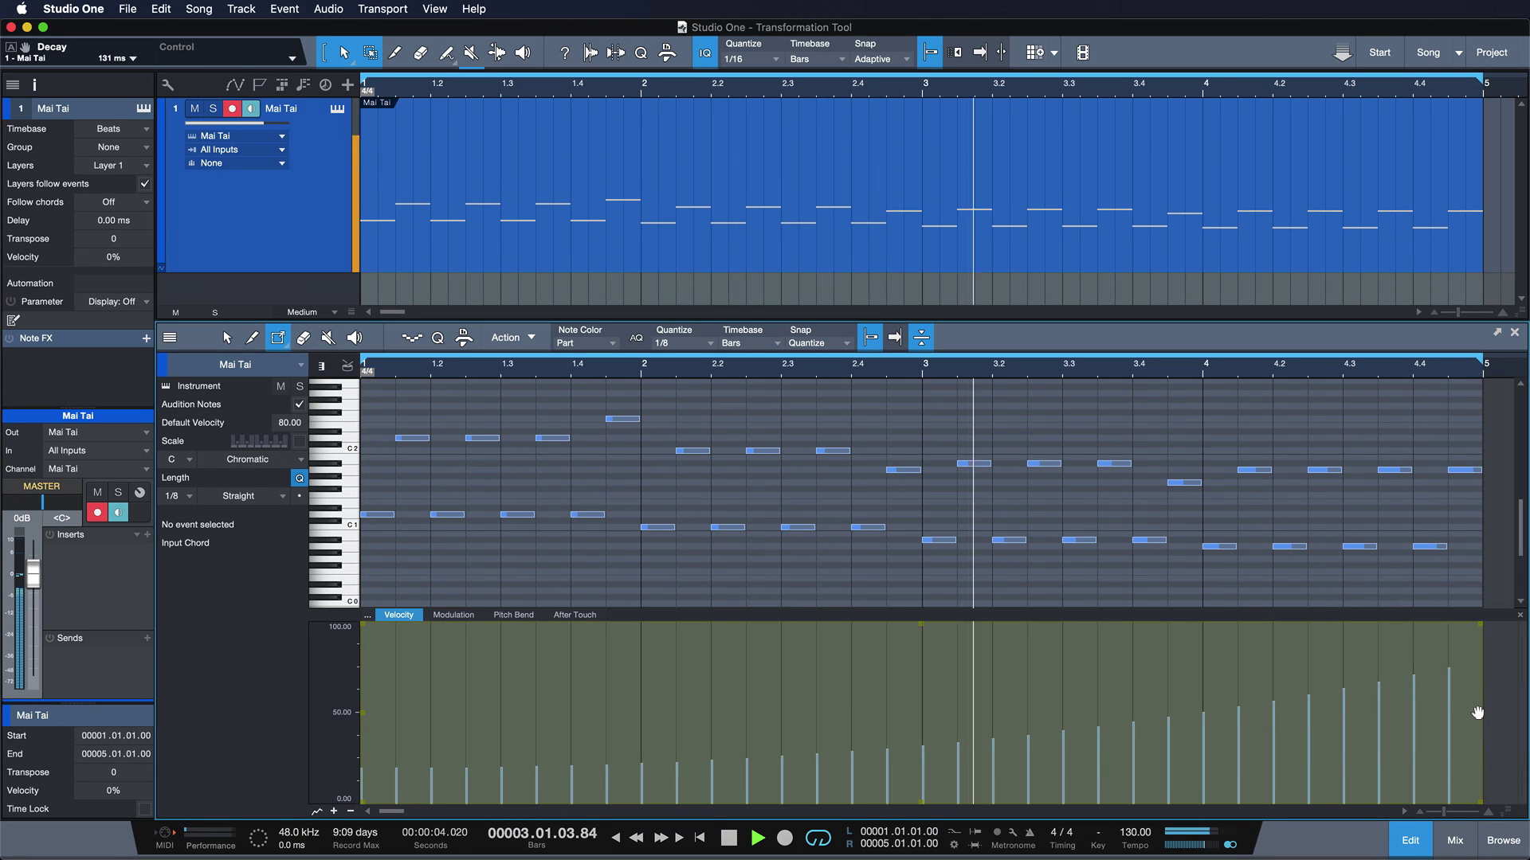
{"action": "left_click_drag", "start_coordinate": [1478, 713], "coordinate": [1477, 695]}
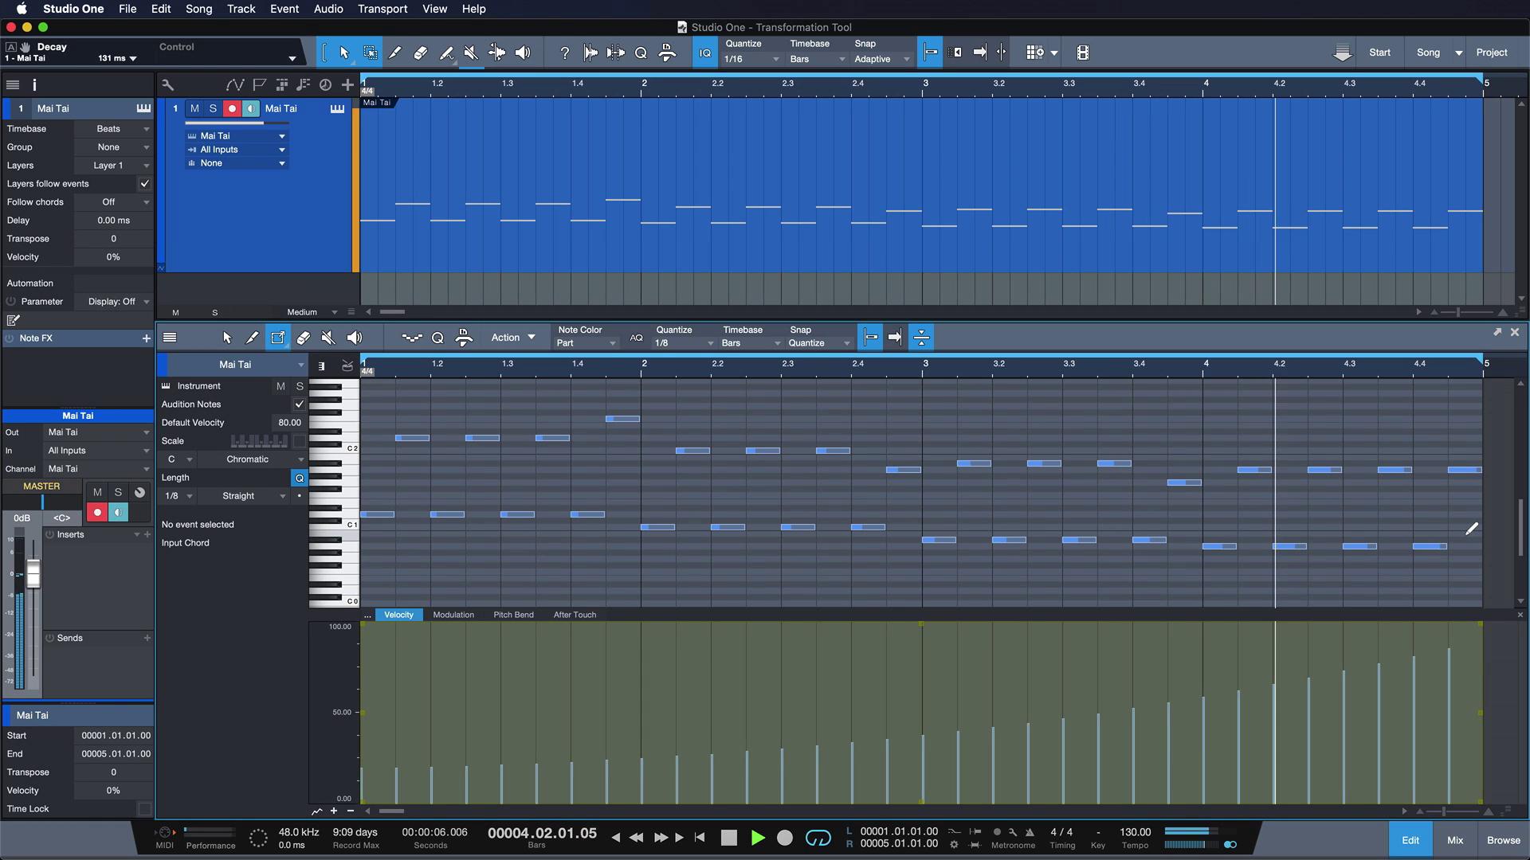
{"action": "key", "text": "space"}
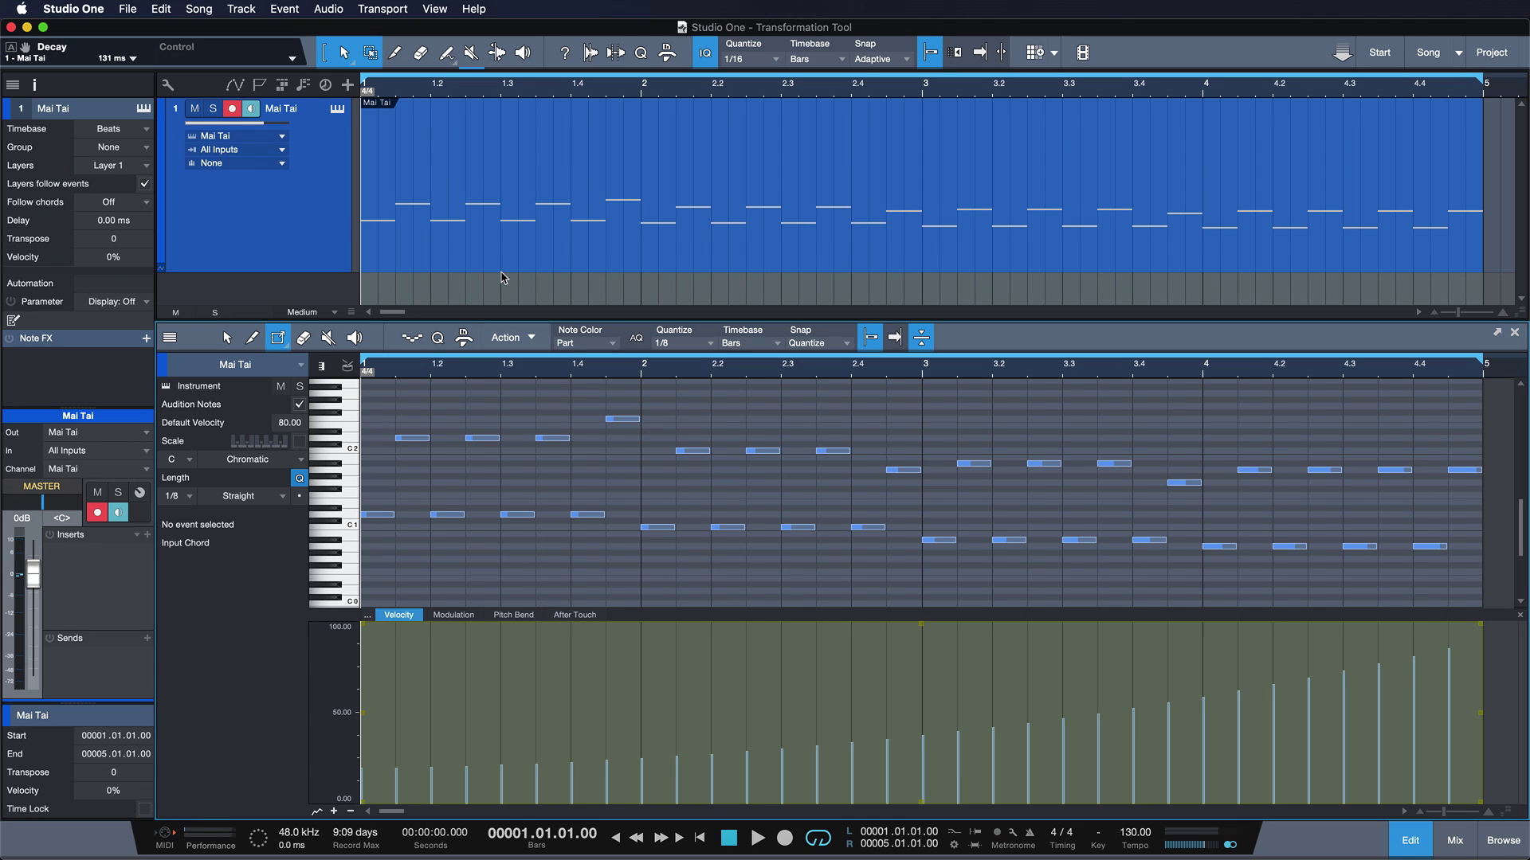
In the Mai Tai panel, raise Filter Res to 17% and set Env 2 Decay to 4.45 ms
{"action": "key", "text": "shift+F11"}
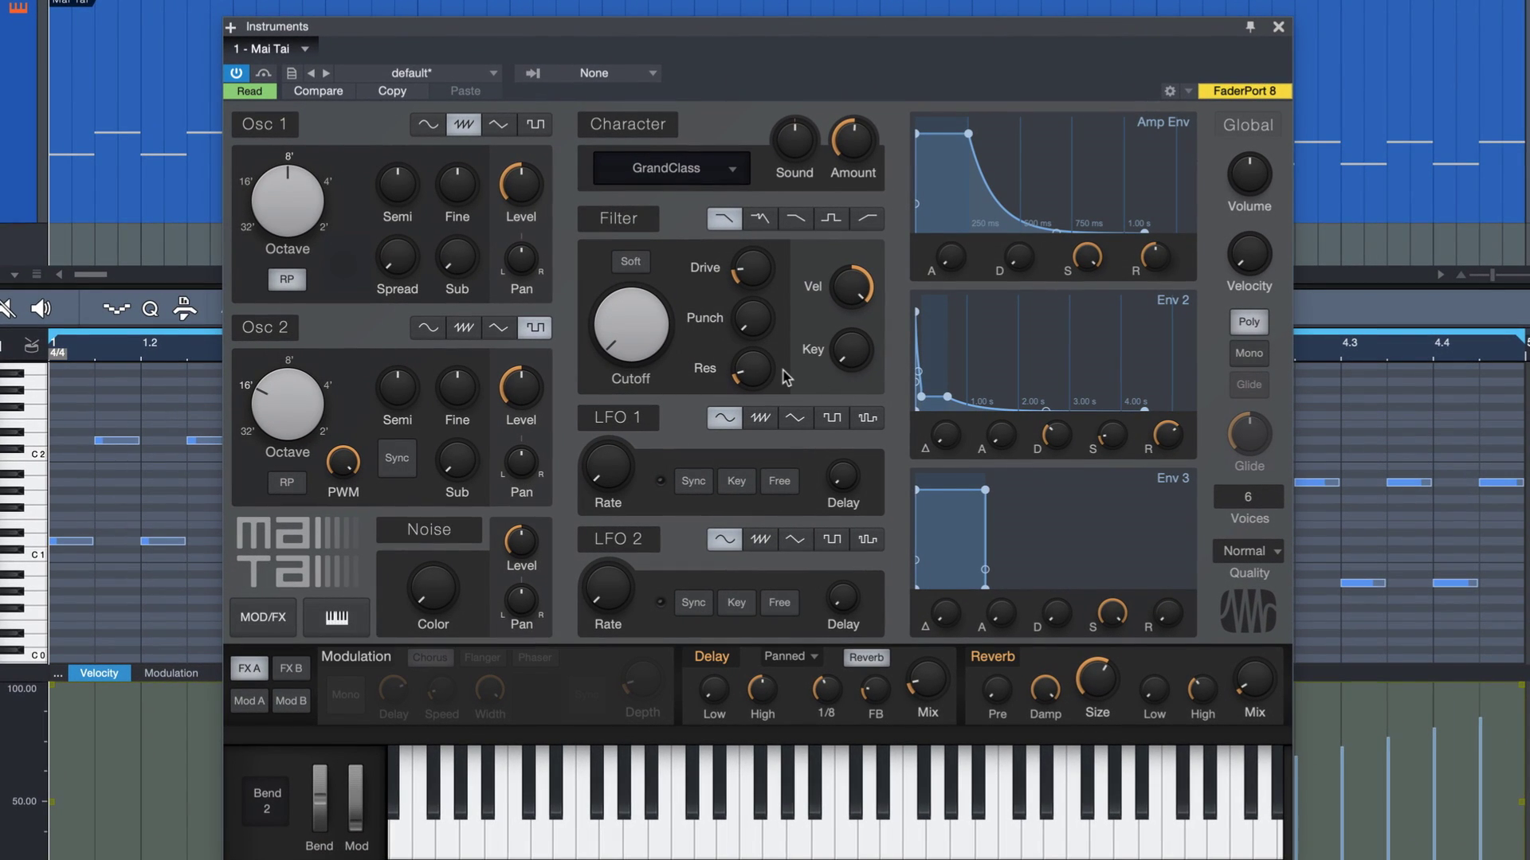
{"action": "left_click_drag", "start_coordinate": [752, 368], "coordinate": [752, 363]}
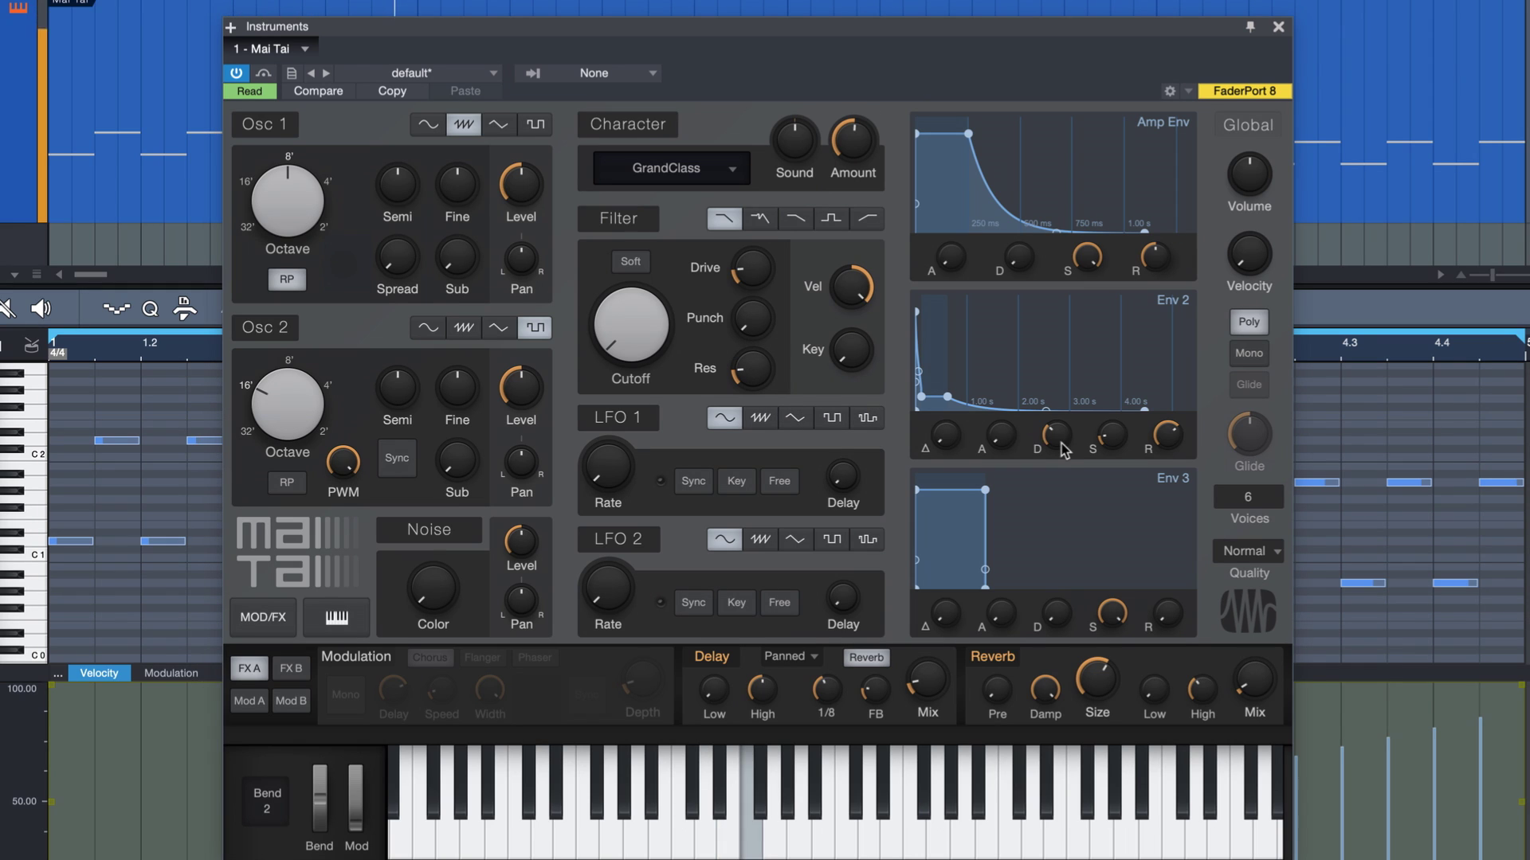
{"action": "left_click_drag", "start_coordinate": [1063, 451], "coordinate": [988, 390]}
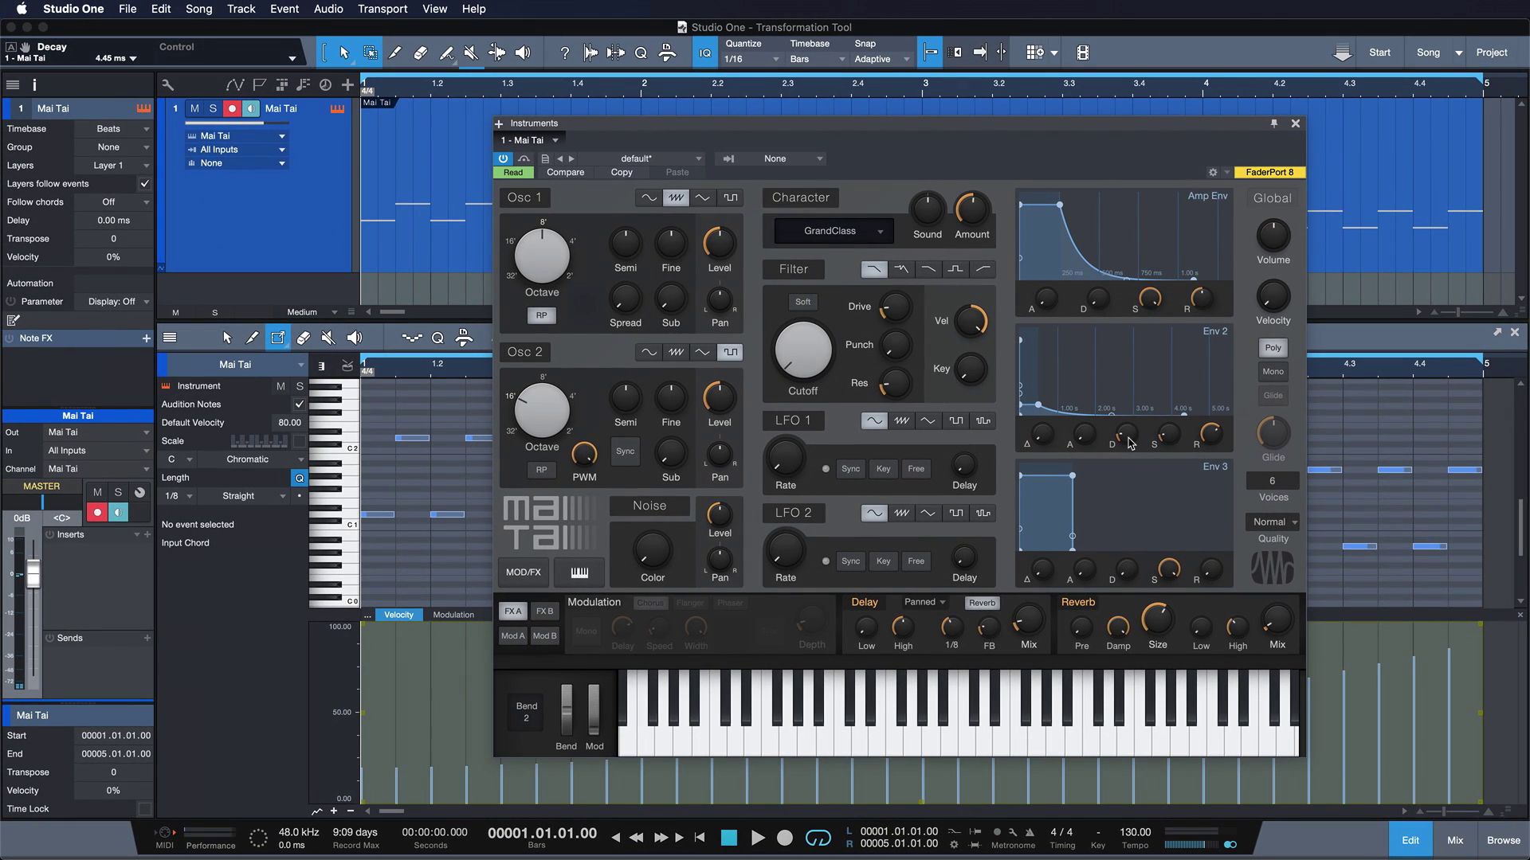
{"action": "mouse_move", "coordinate": [1060, 443]}
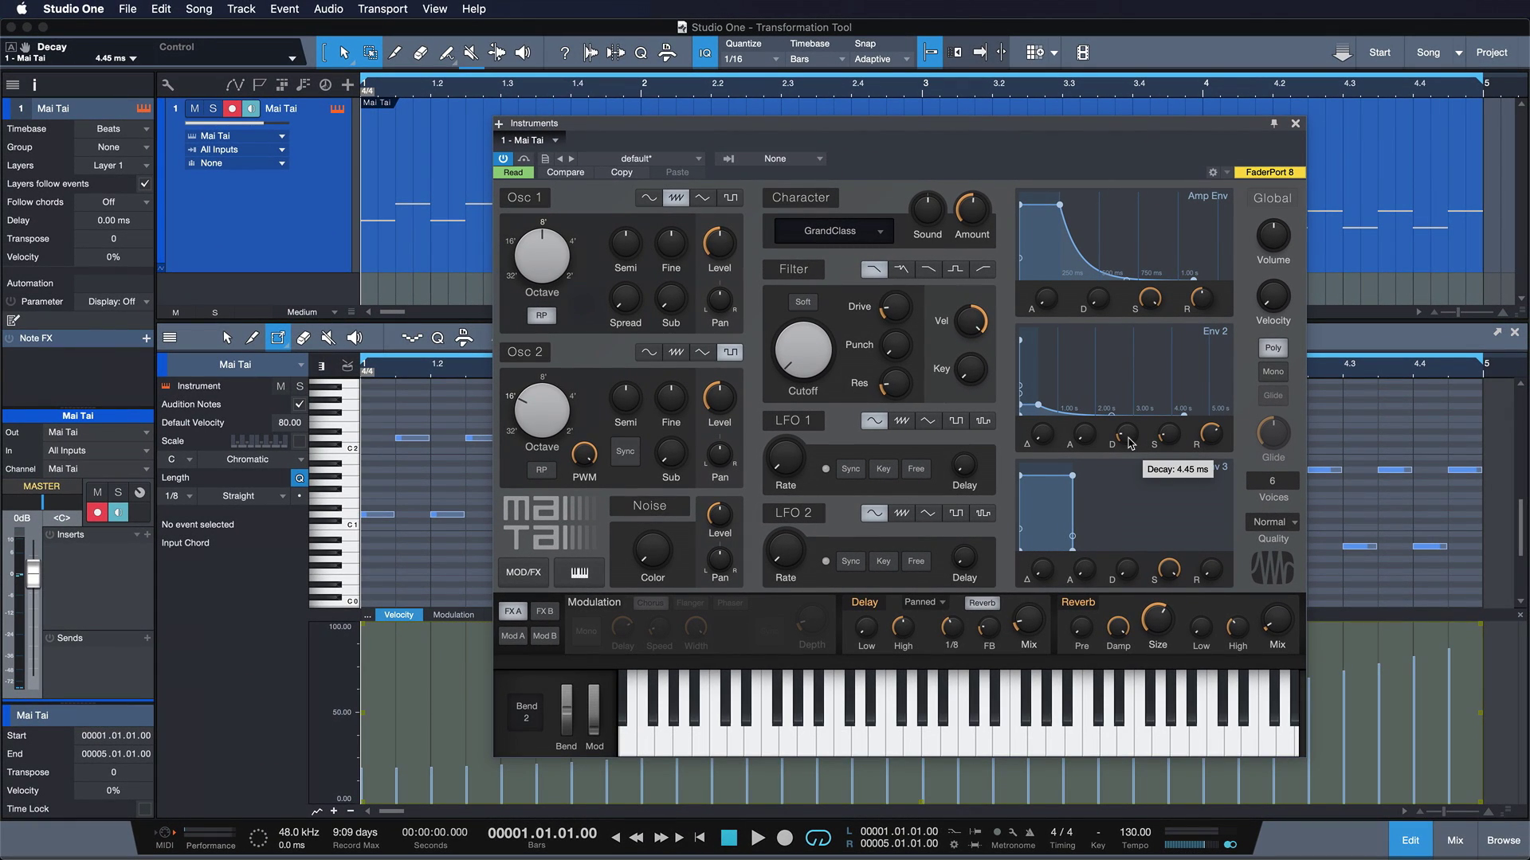
Show the Env 2 Decay automation lane on the Mai Tai track
{"action": "right_click", "coordinate": [1127, 438]}
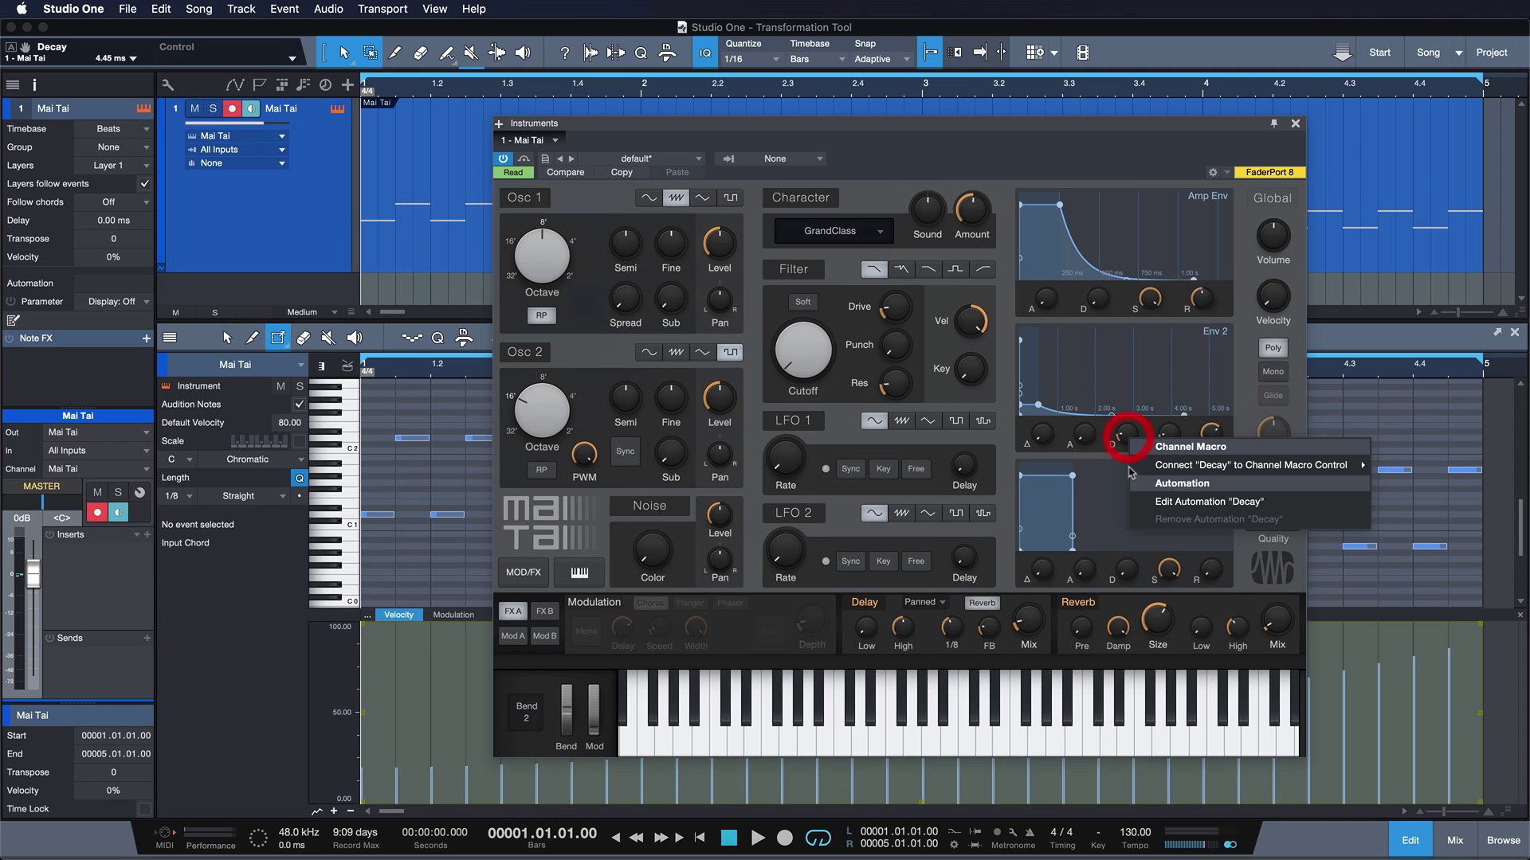
{"action": "left_click", "coordinate": [1178, 503]}
{"action": "left_click", "coordinate": [1296, 124]}
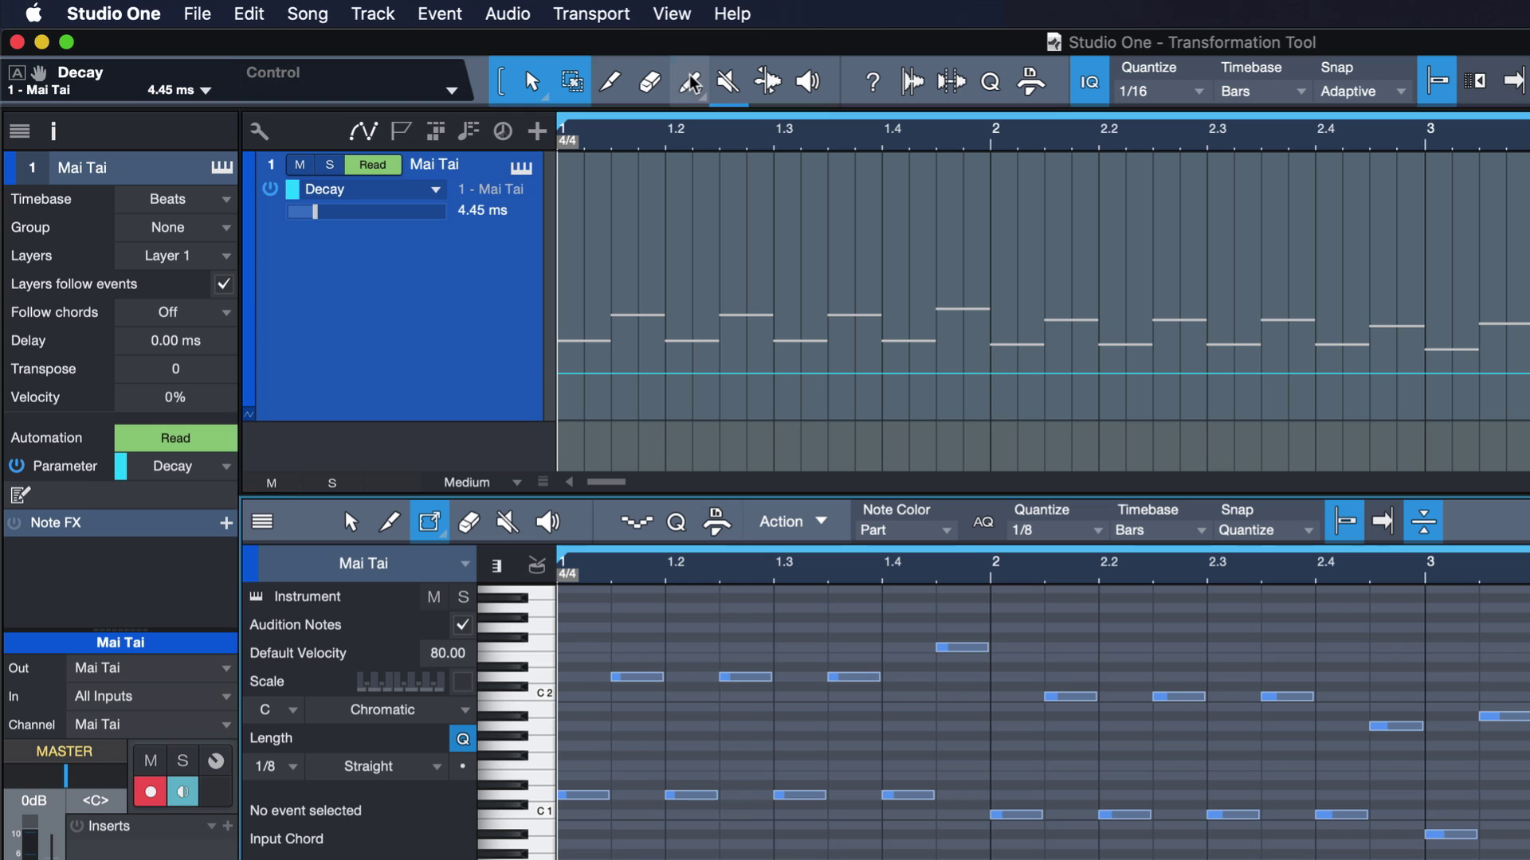
{"action": "left_click", "coordinate": [690, 82]}
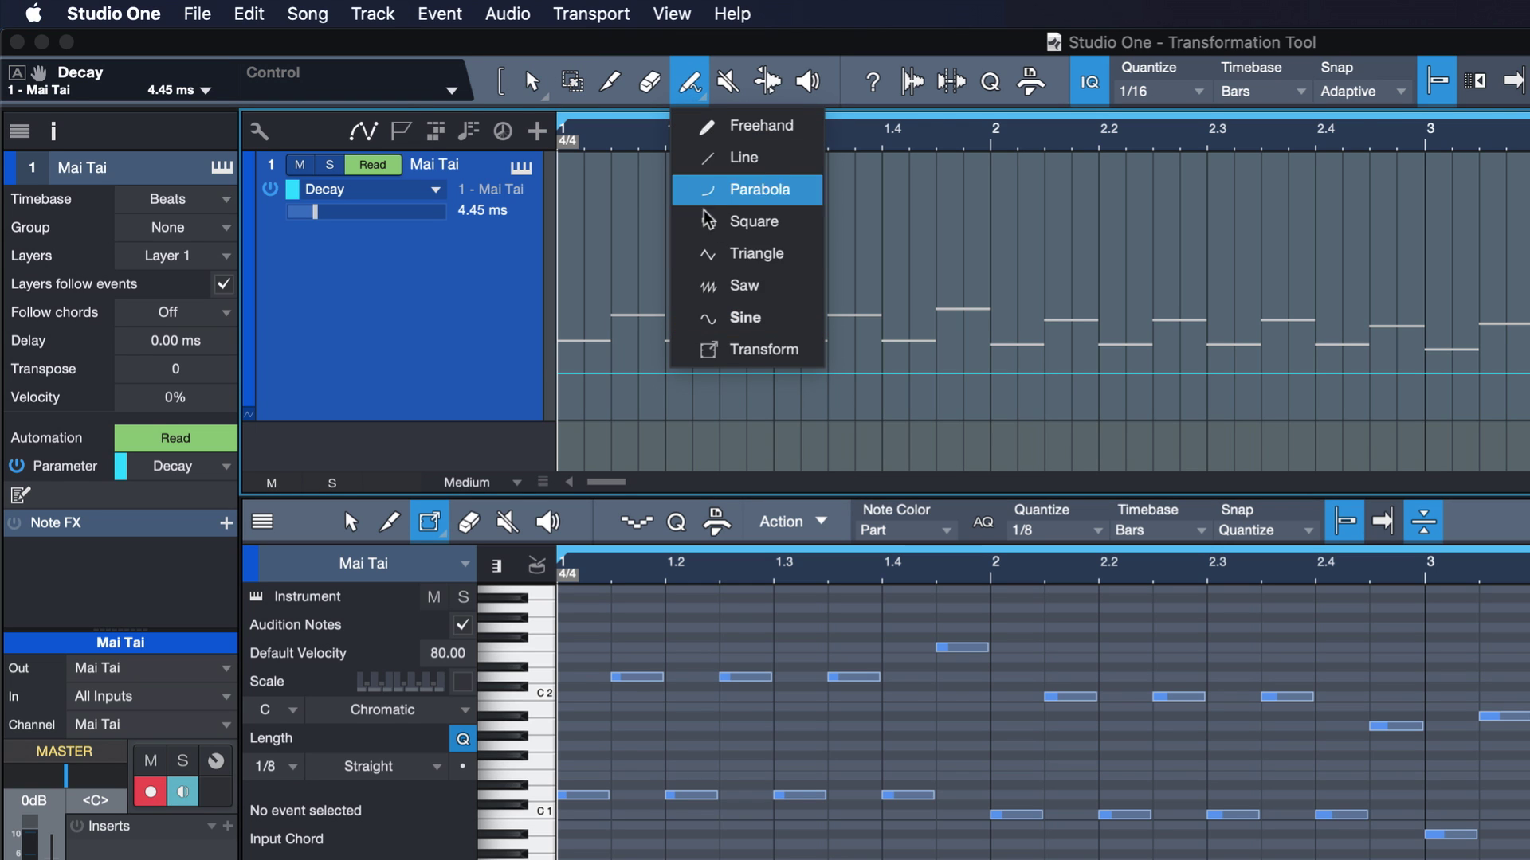
{"action": "left_click", "coordinate": [734, 344]}
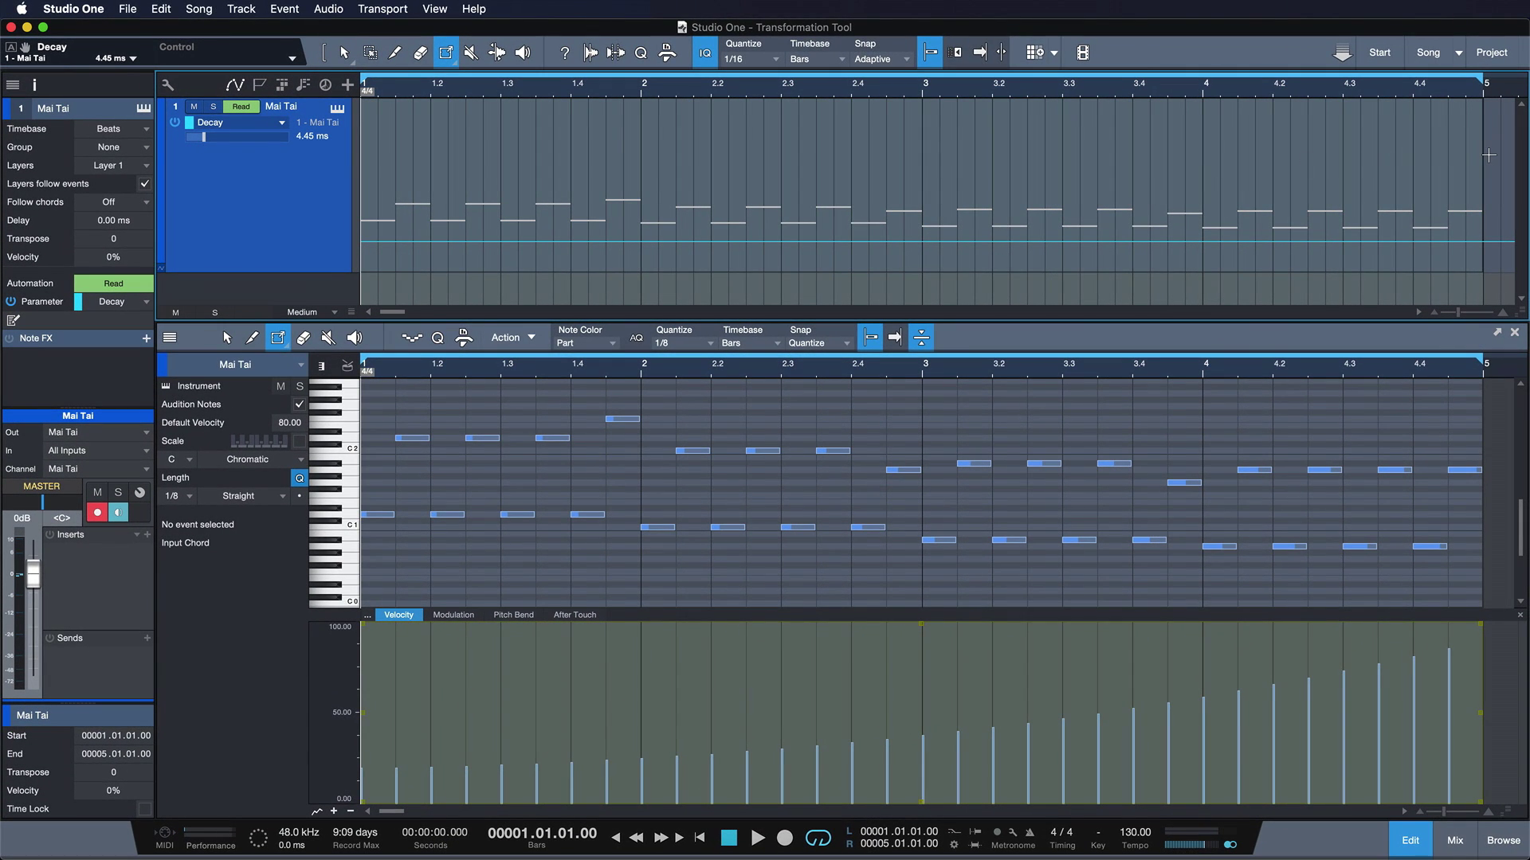
{"action": "left_click_drag", "start_coordinate": [1489, 155], "coordinate": [306, 264]}
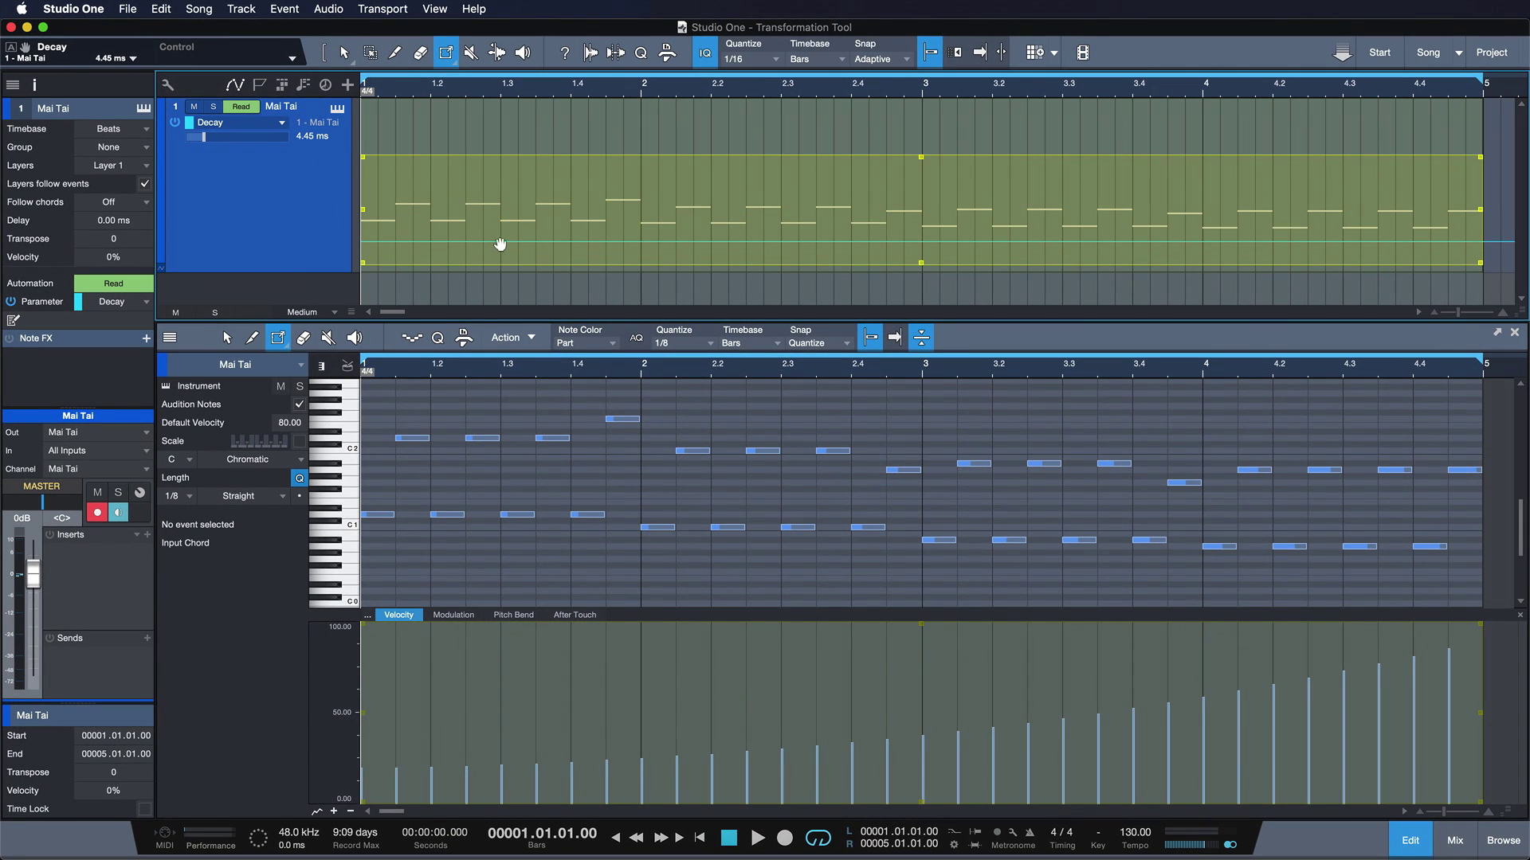
{"action": "left_click", "coordinate": [603, 295]}
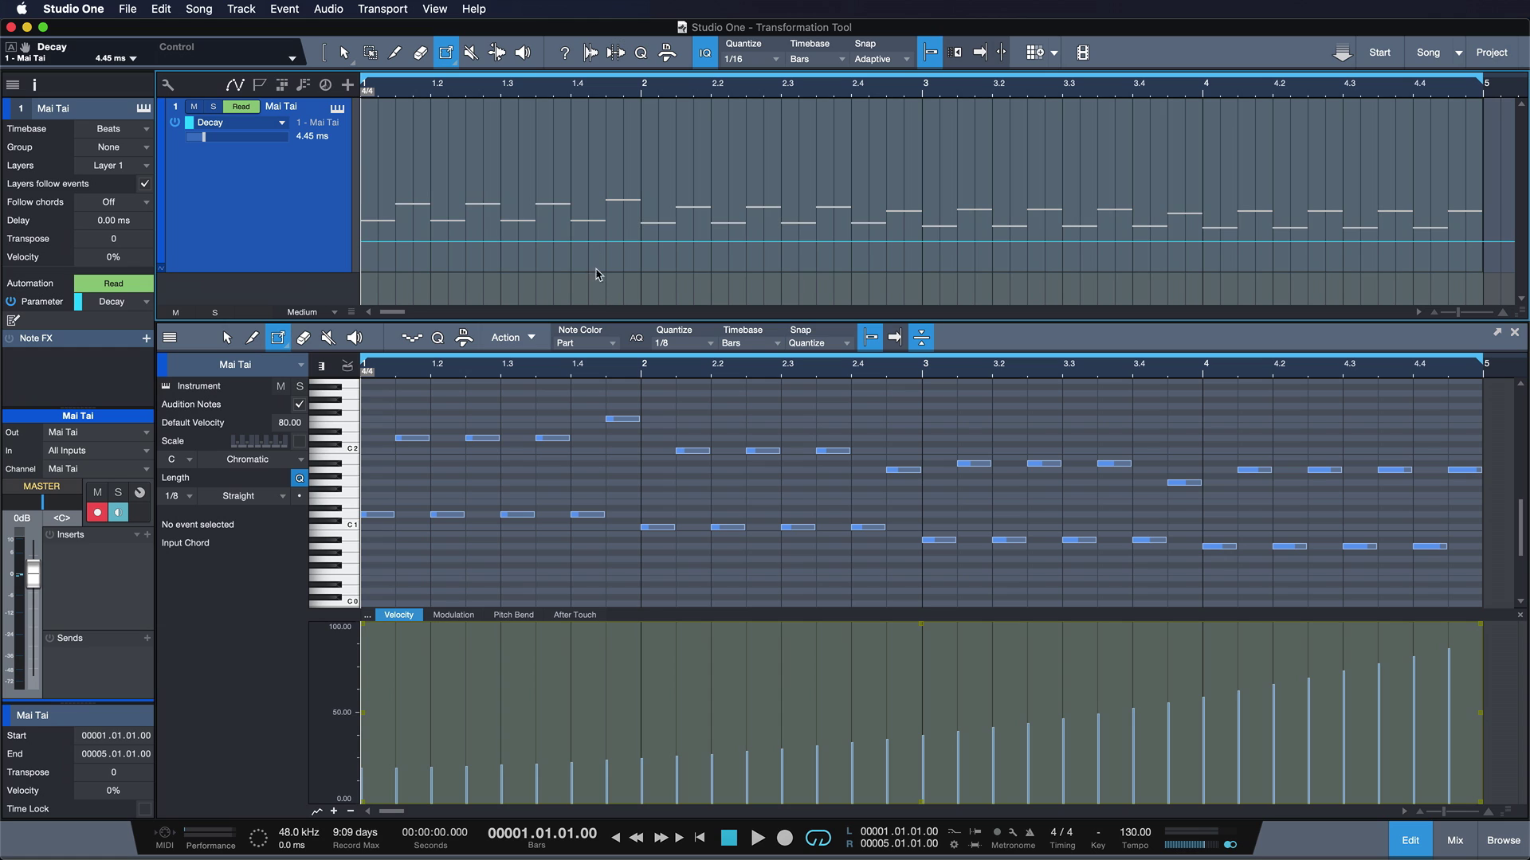
Draw a sine-shaped Decay automation curve across bars 1–5
{"action": "left_click", "coordinate": [451, 61]}
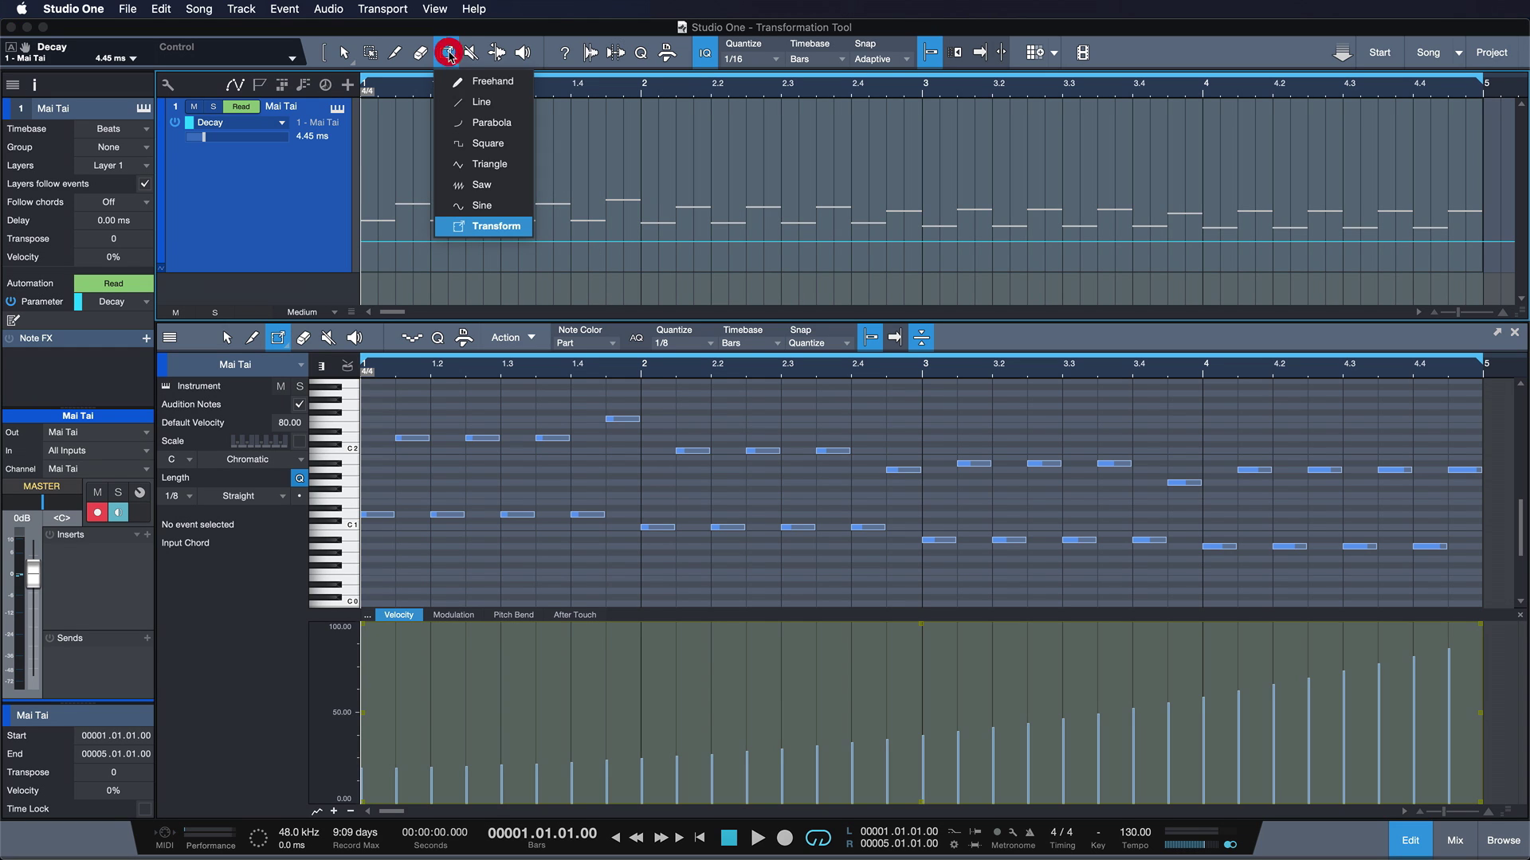
{"action": "left_click", "coordinate": [485, 205]}
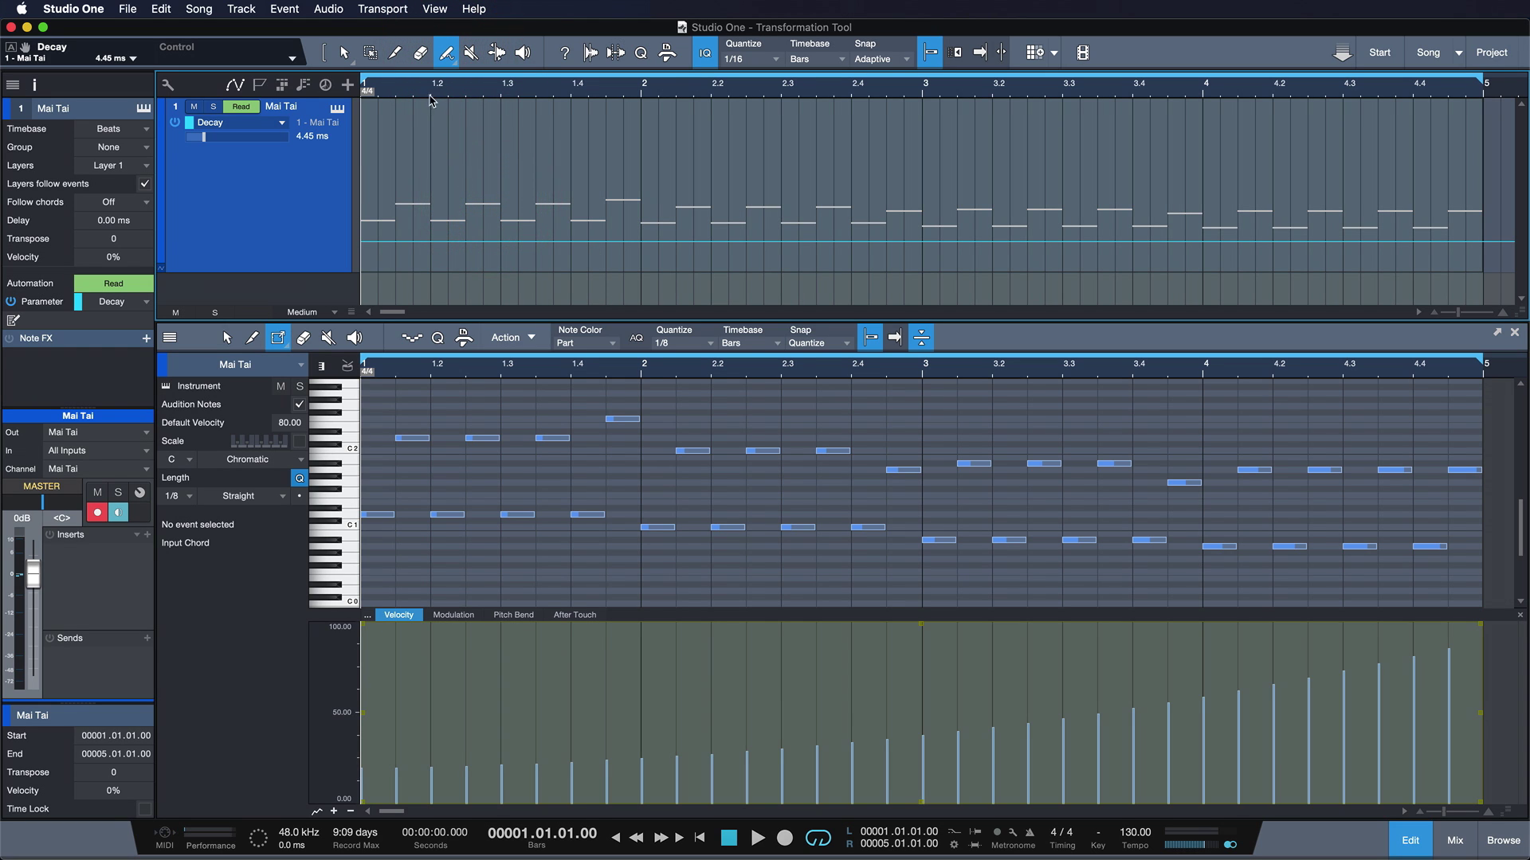
{"action": "key", "text": "w"}
{"action": "key", "text": "w"}
{"action": "key", "text": "w"}
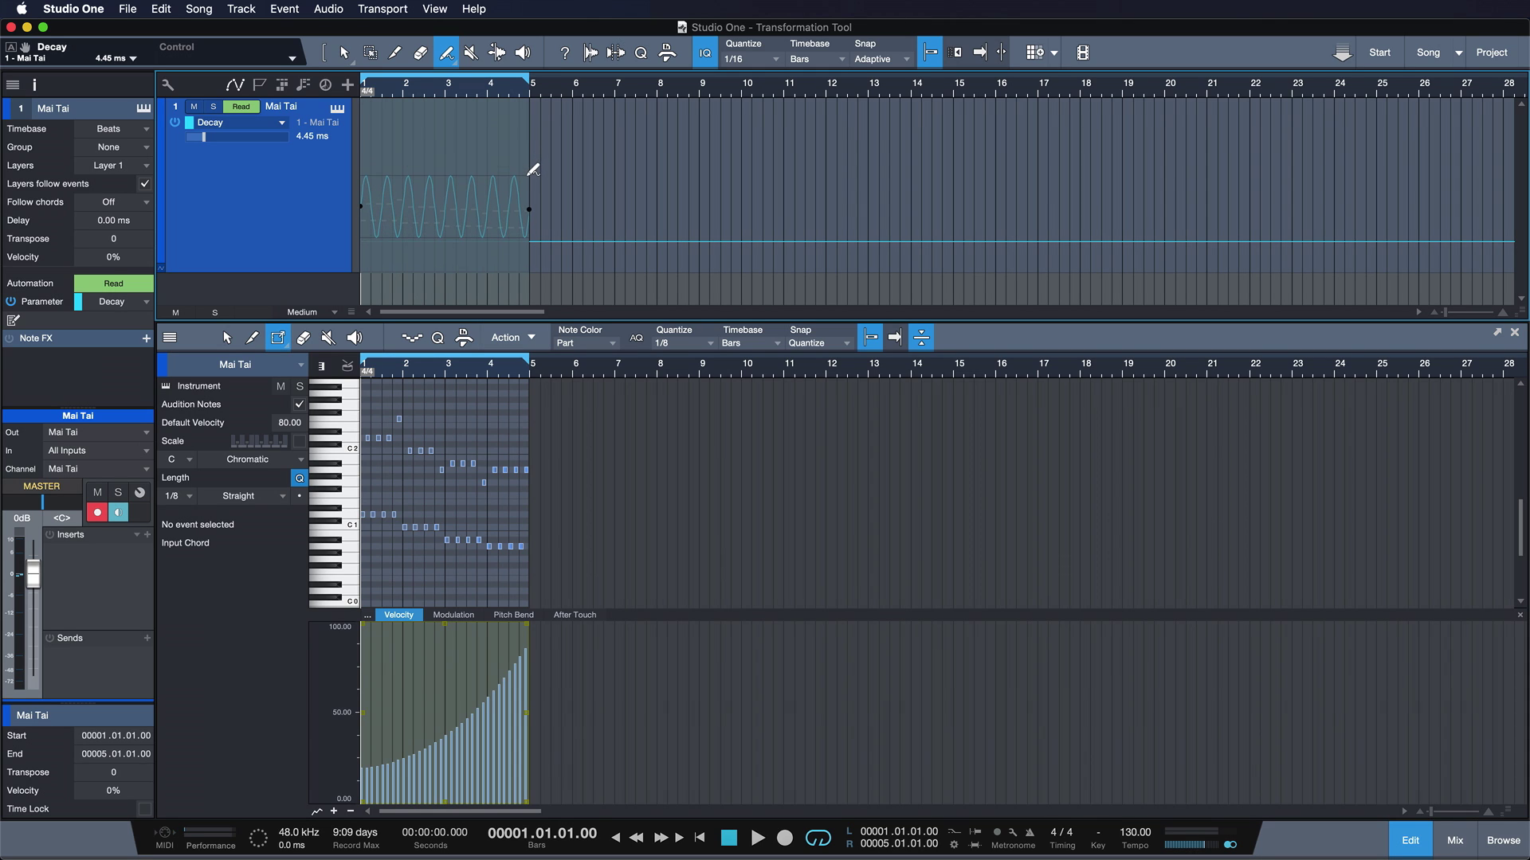
{"action": "left_click_drag", "start_coordinate": [532, 179], "coordinate": [486, 191]}
{"action": "key", "text": "shift+F11"}
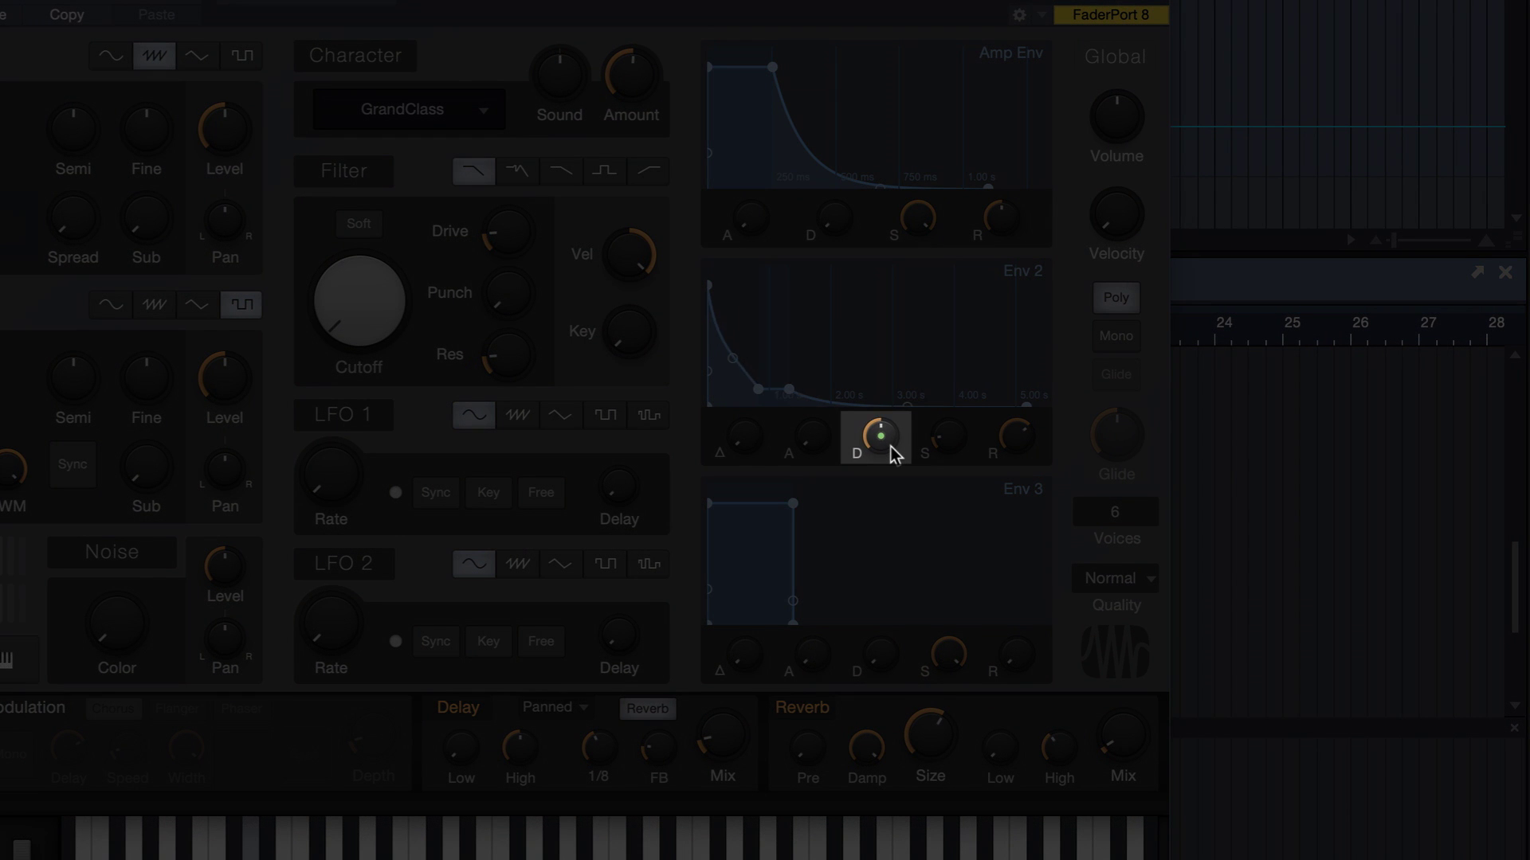
{"action": "mouse_move", "coordinate": [891, 447]}
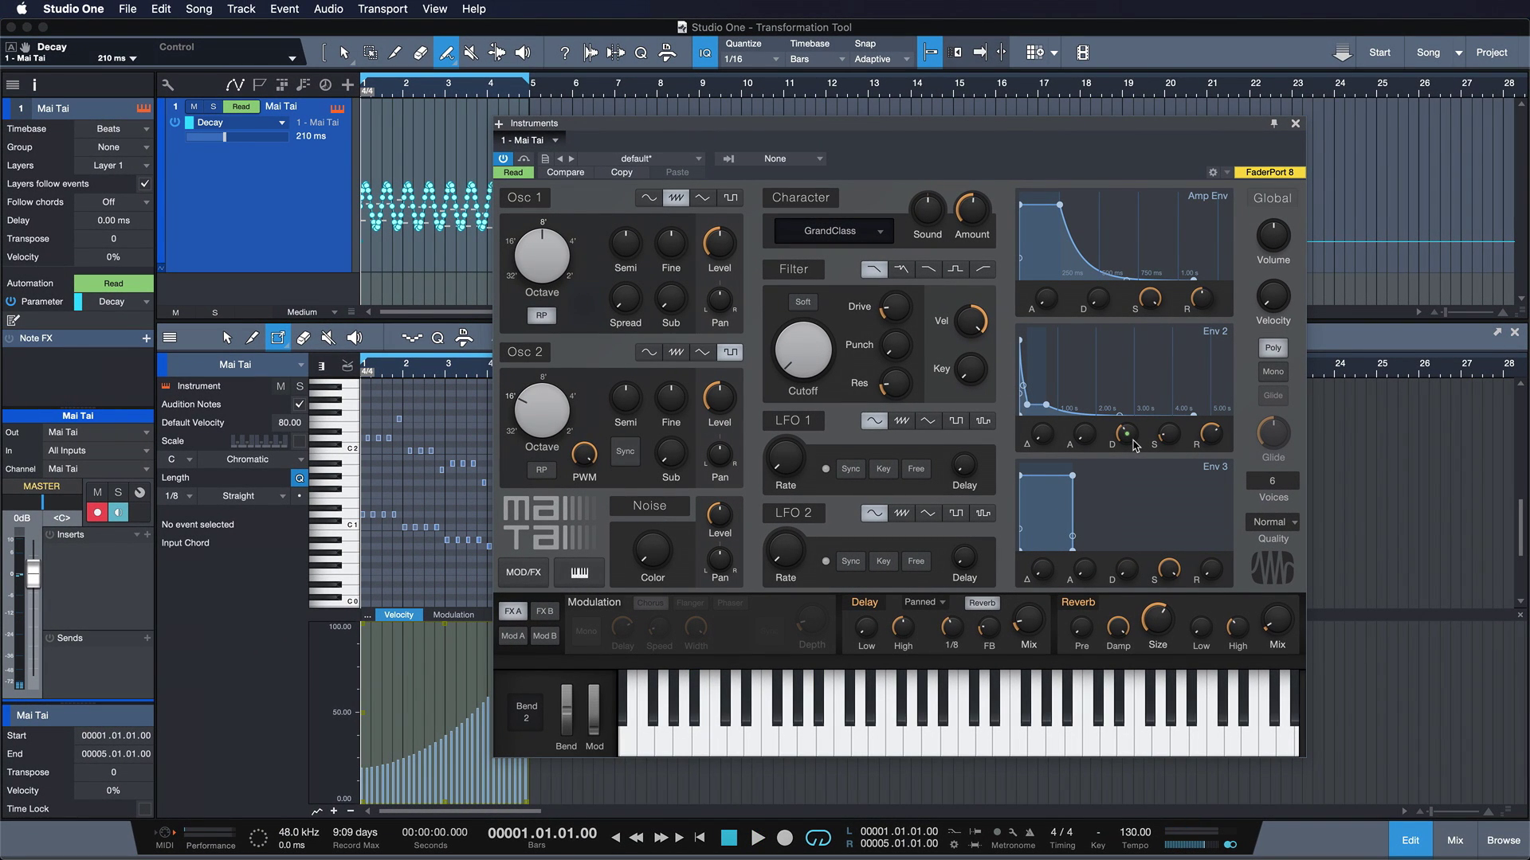
{"action": "left_click", "coordinate": [1294, 125]}
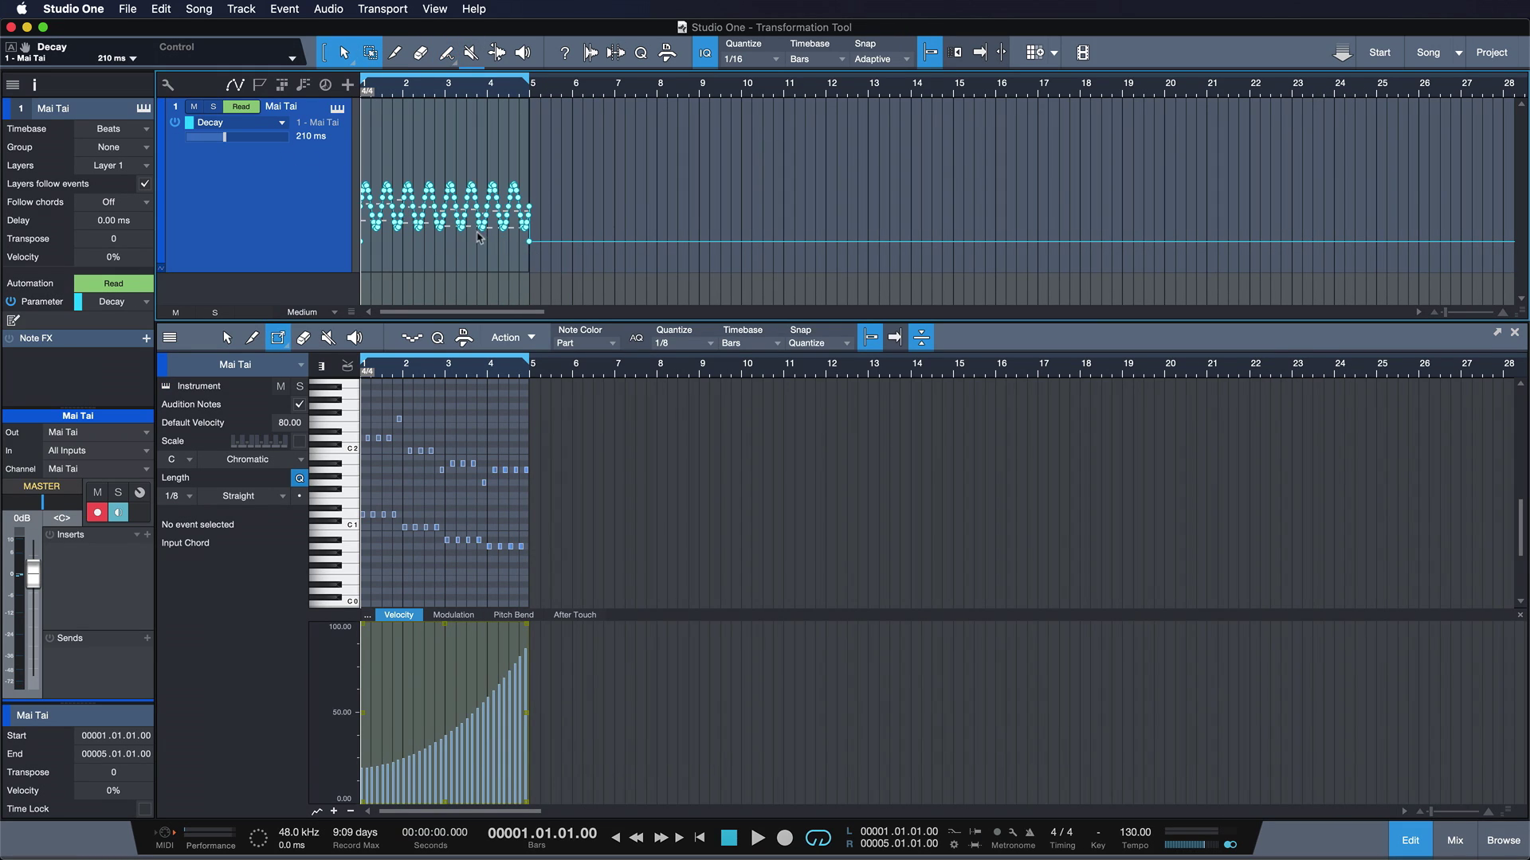
Stretch the Decay wave later in time and delete its tail beyond bar 5
{"action": "key", "text": "alt+t"}
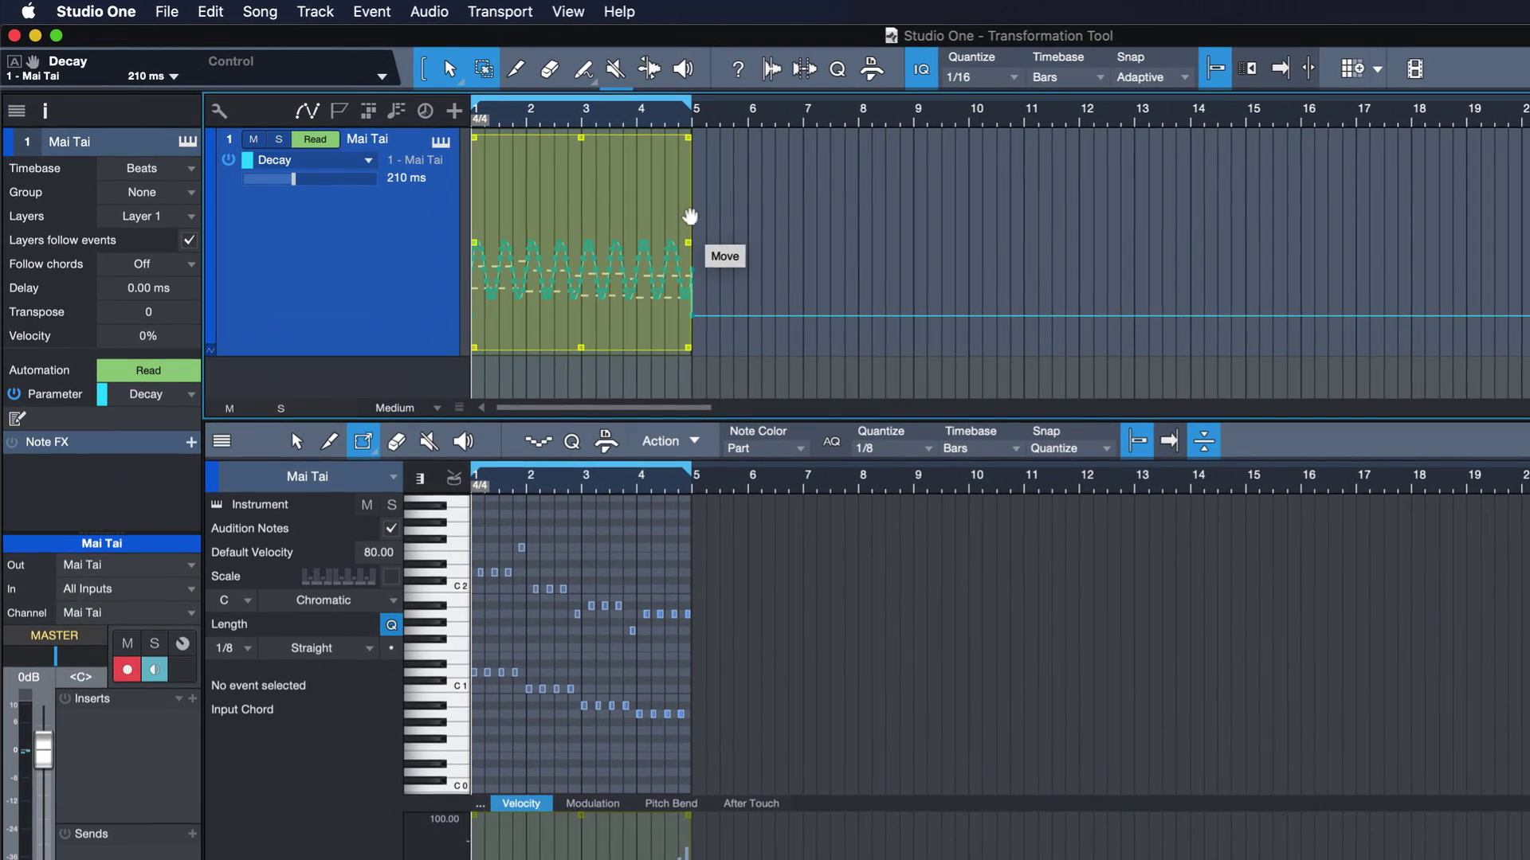
{"action": "left_click_drag", "start_coordinate": [529, 182], "coordinate": [612, 153]}
{"action": "left_click_drag", "start_coordinate": [803, 198], "coordinate": [887, 181]}
{"action": "left_click", "coordinate": [938, 341]}
{"action": "left_click_drag", "start_coordinate": [955, 341], "coordinate": [693, 319]}
{"action": "key", "text": "Delete"}
Tilt the Decay wave upward and compress it low in the lane, undoing the last rescale
{"action": "left_click", "coordinate": [348, 279]}
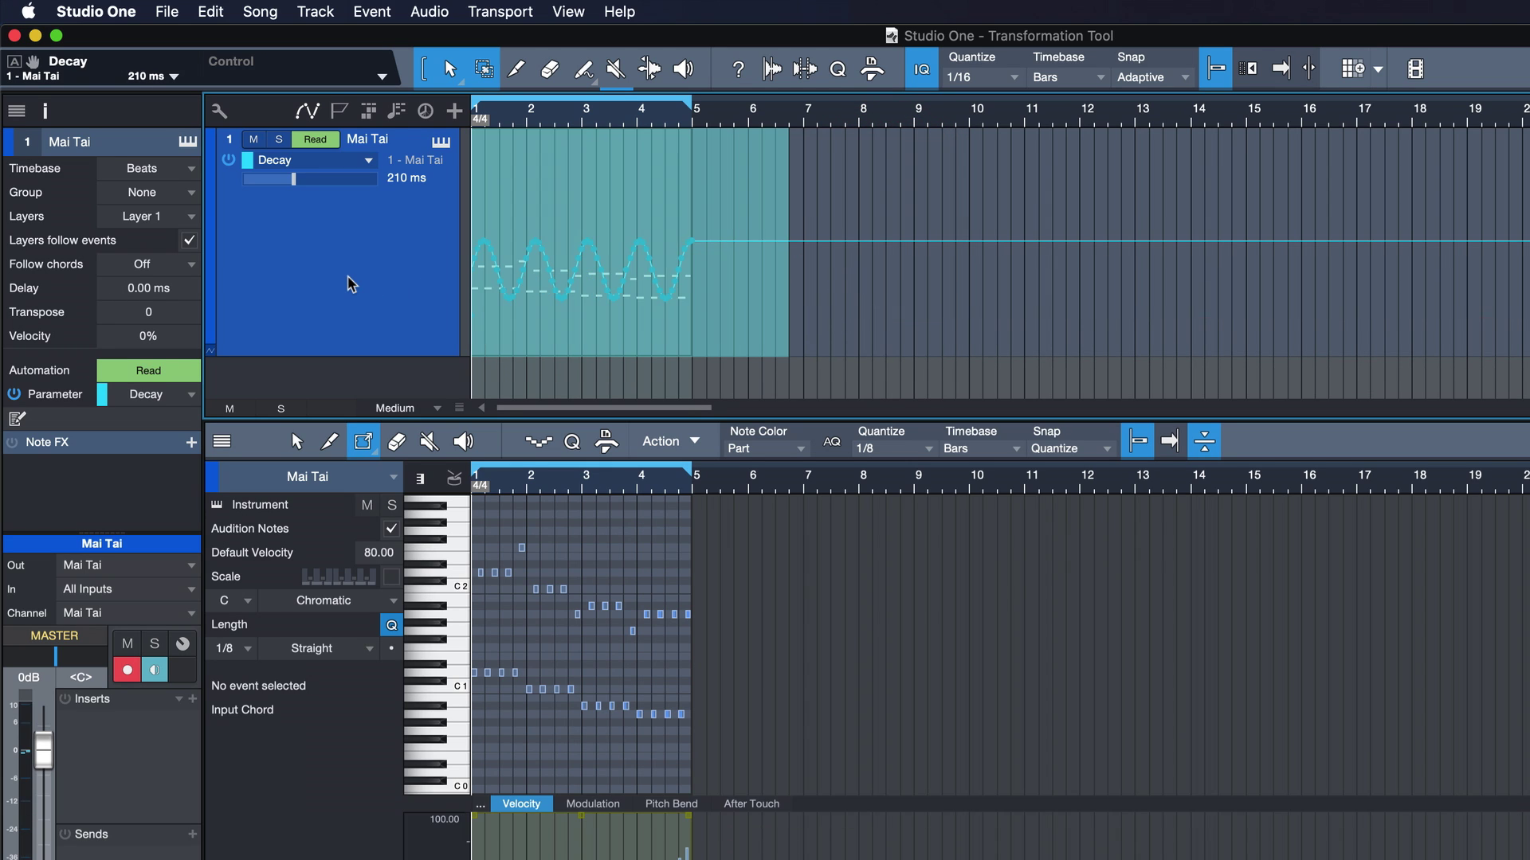
{"action": "key", "text": "alt+t"}
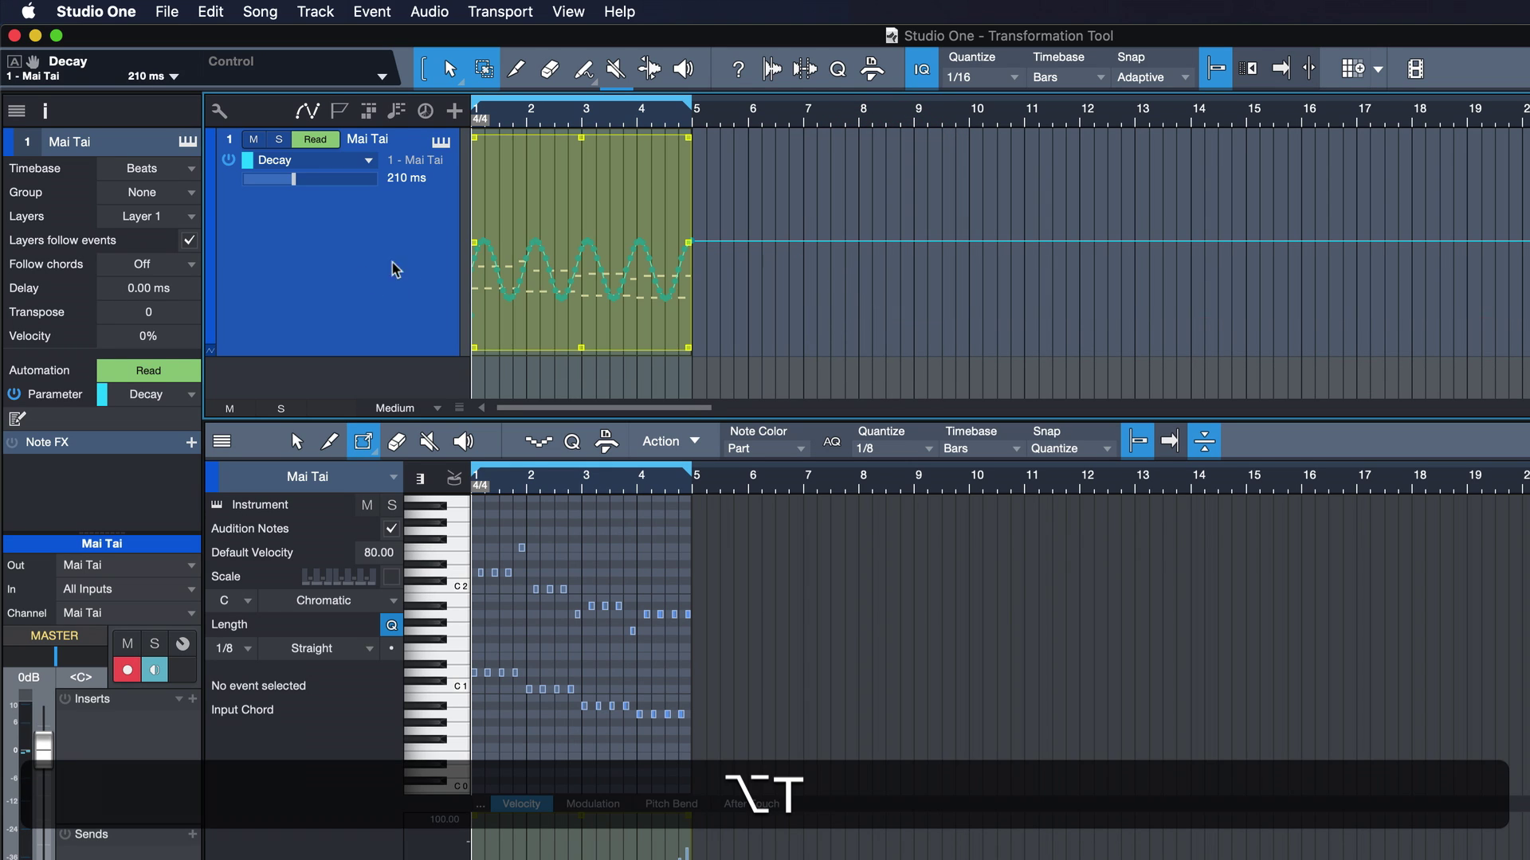
{"action": "left_click_drag", "start_coordinate": [476, 259], "coordinate": [470, 296]}
{"action": "left_click_drag", "start_coordinate": [685, 251], "coordinate": [690, 196]}
{"action": "left_click_drag", "start_coordinate": [584, 134], "coordinate": [471, 337]}
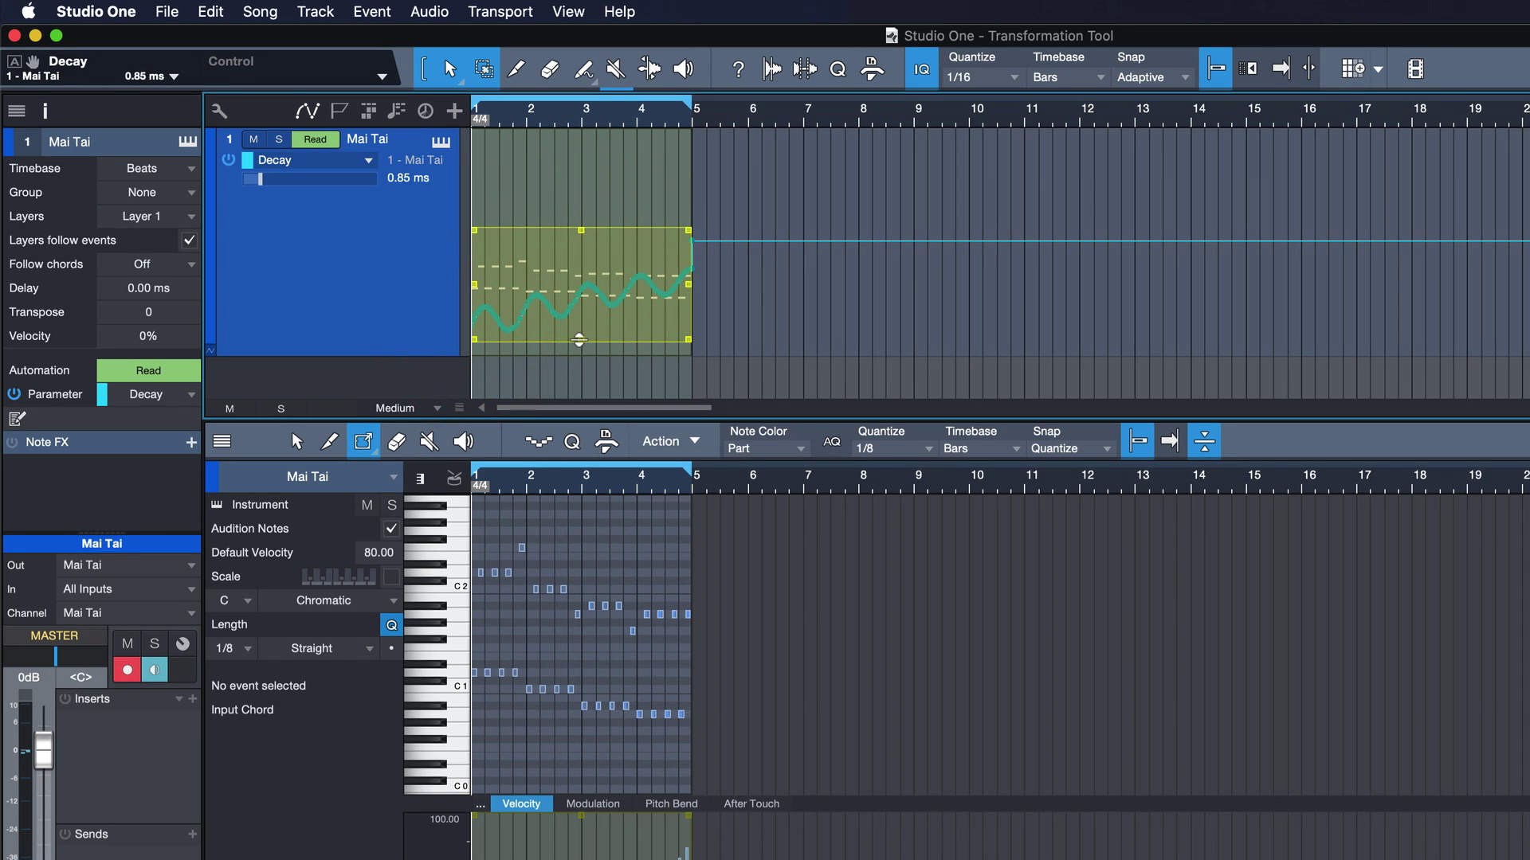
{"action": "left_click_drag", "start_coordinate": [574, 343], "coordinate": [587, 223]}
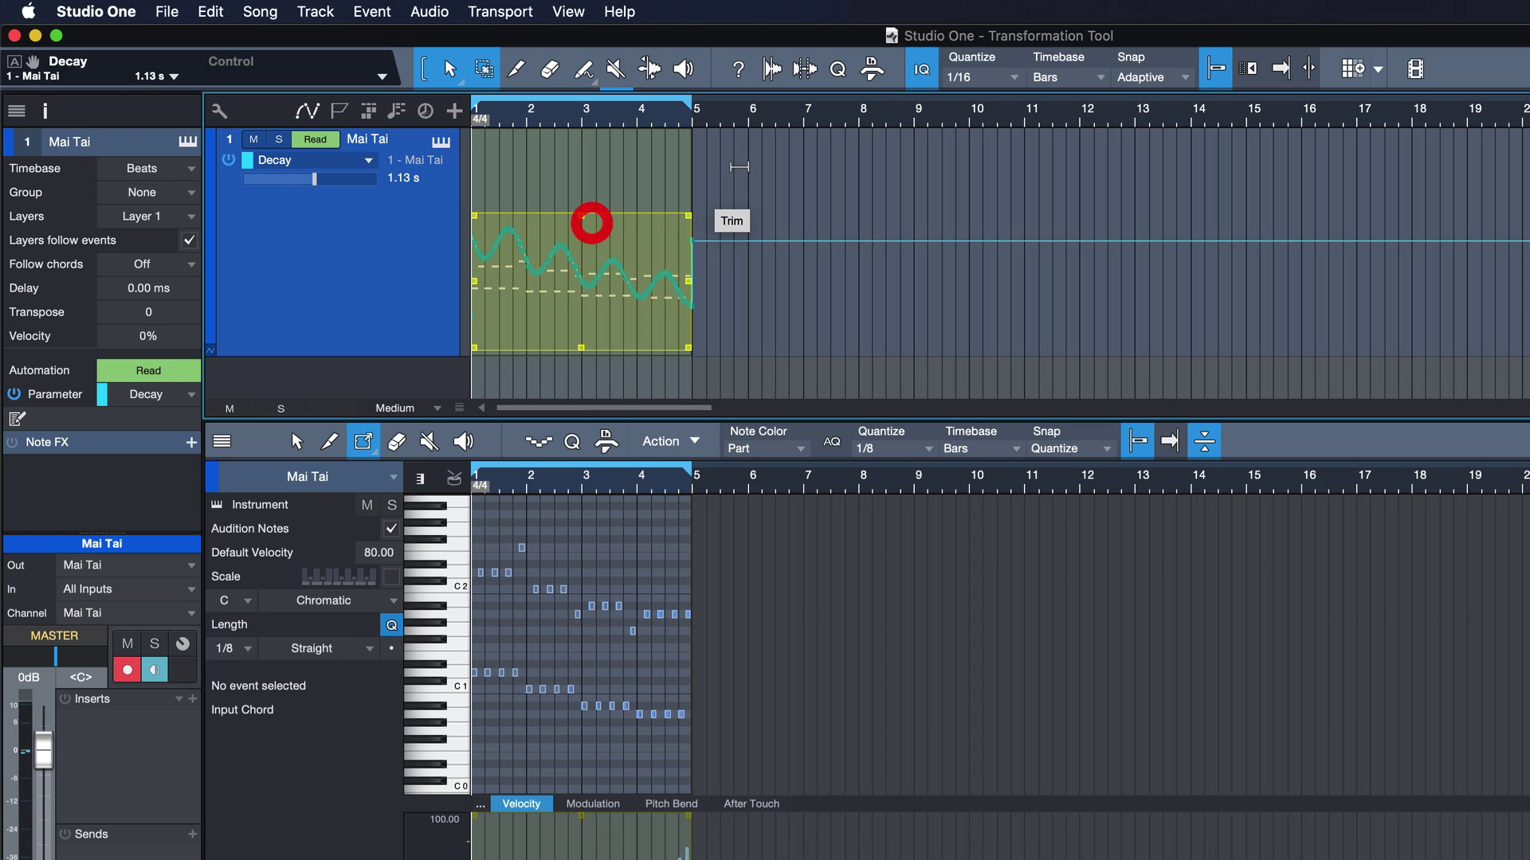
{"action": "key", "text": "super+z"}
Play back the reshaped Decay, then reselect it and pull the wave's top down
{"action": "left_click", "coordinate": [728, 286]}
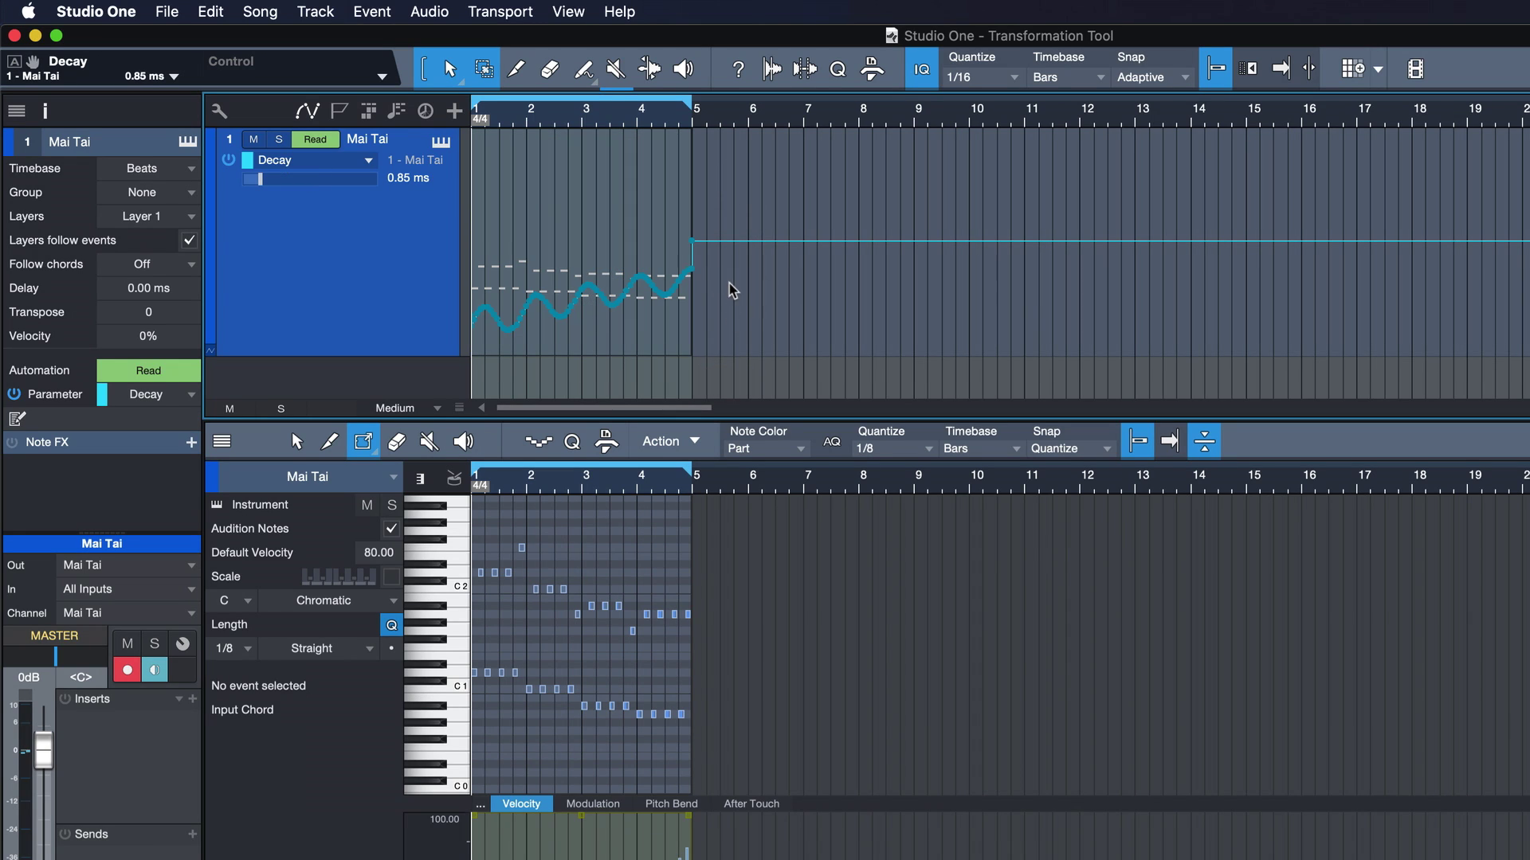
{"action": "key", "text": "space"}
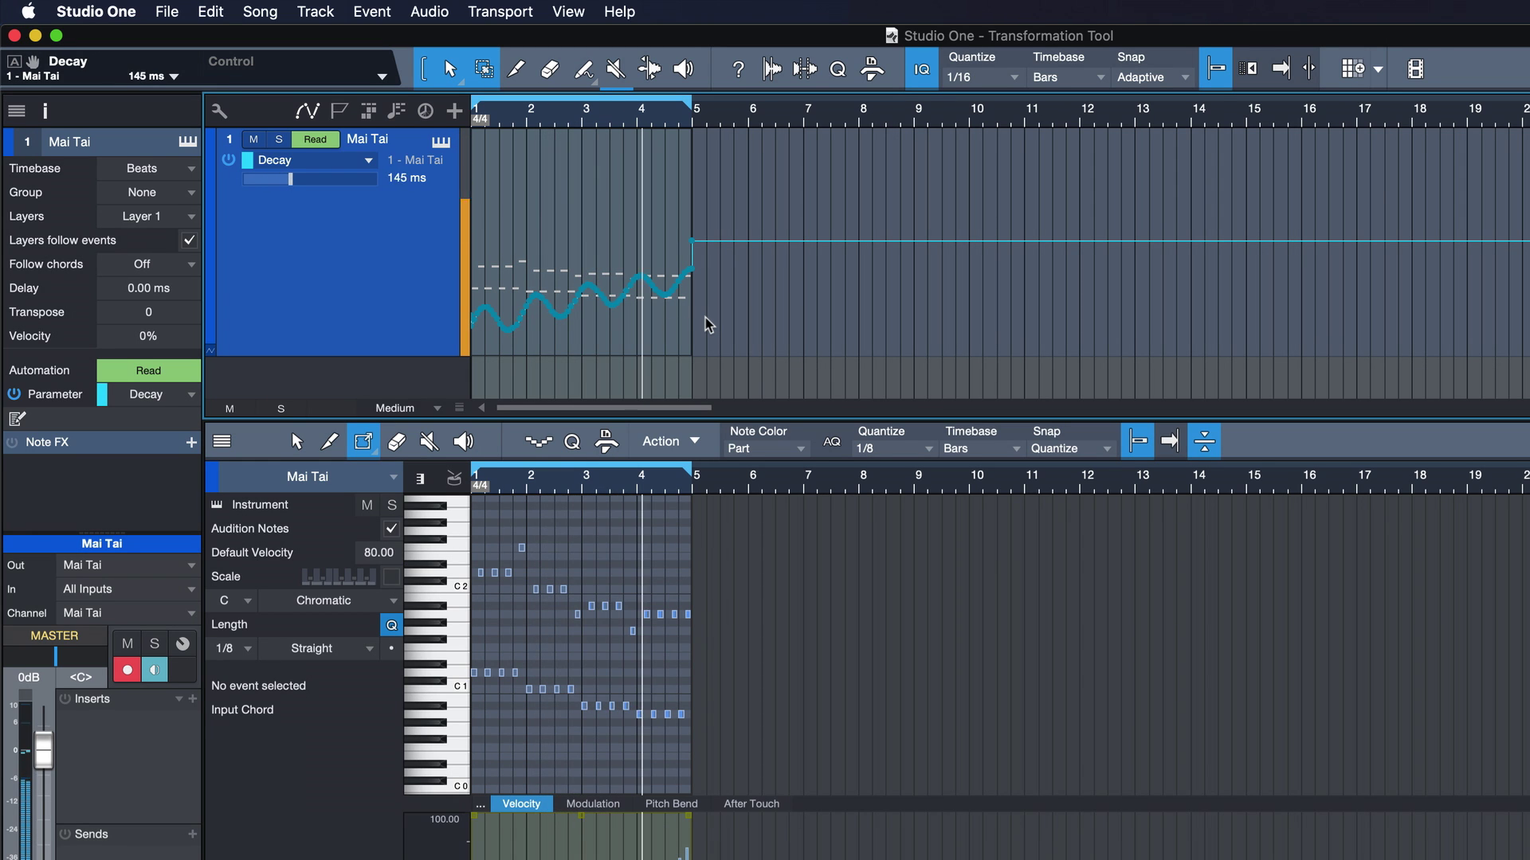
{"action": "key", "text": "space"}
{"action": "left_click", "coordinate": [507, 186]}
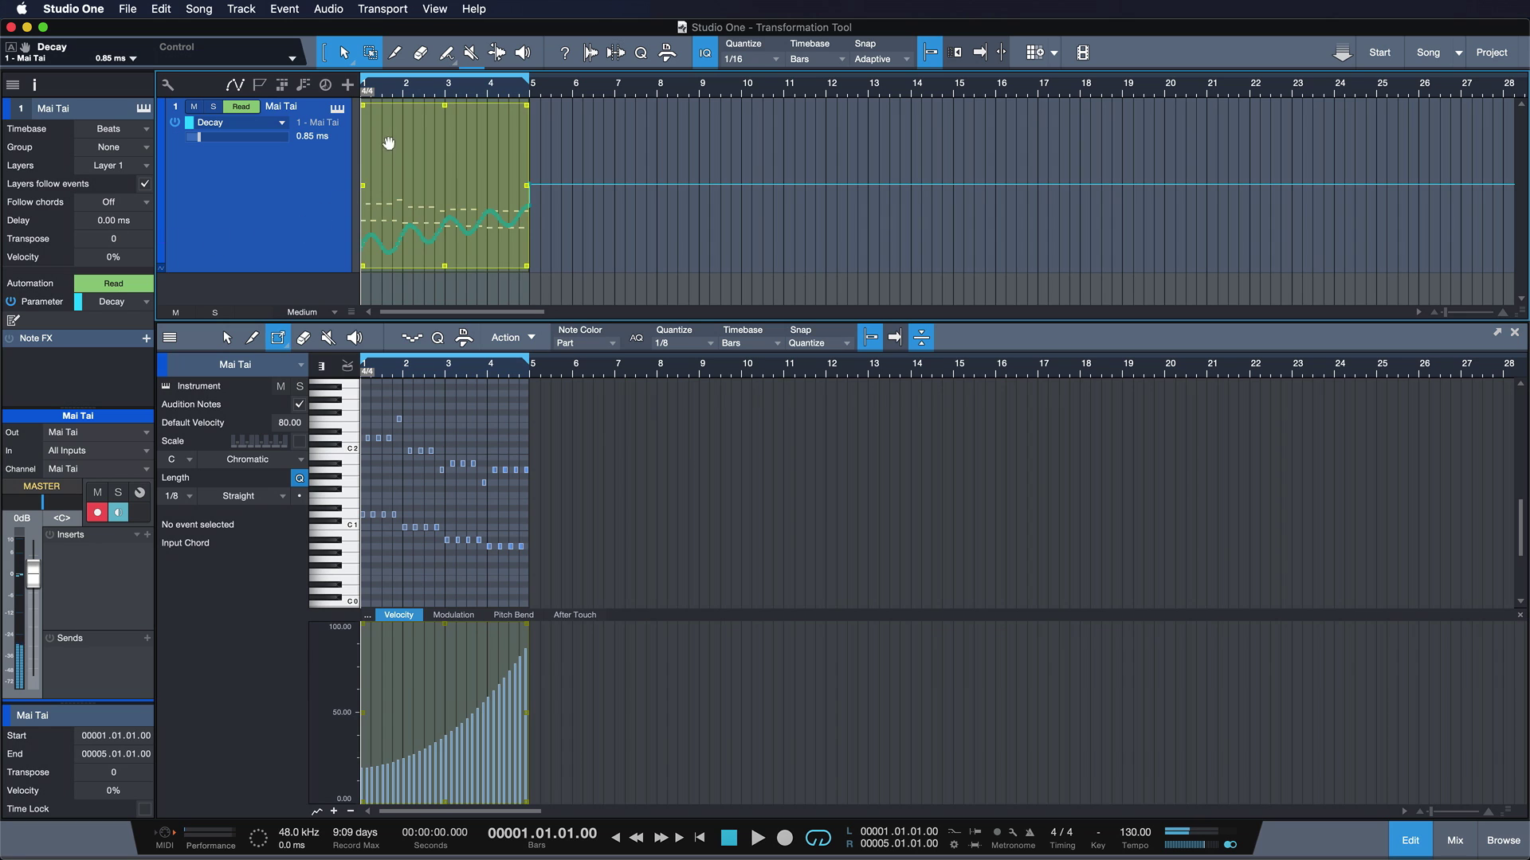
{"action": "left_click_drag", "start_coordinate": [436, 105], "coordinate": [445, 88]}
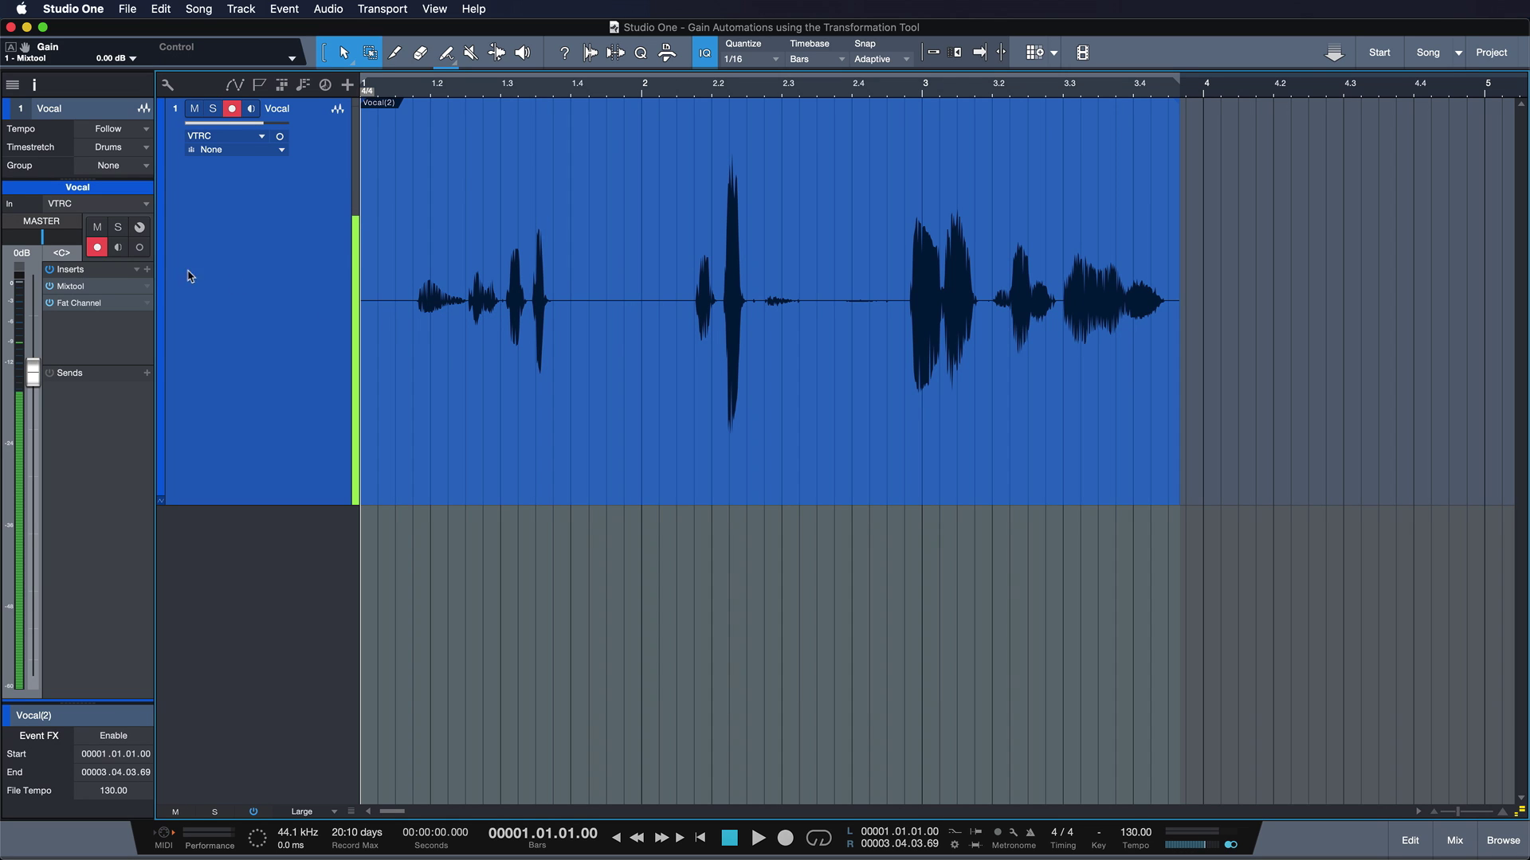
Open the Vocal track's Fat Channel insert editor, reposition it, and close it
{"action": "left_click", "coordinate": [89, 303]}
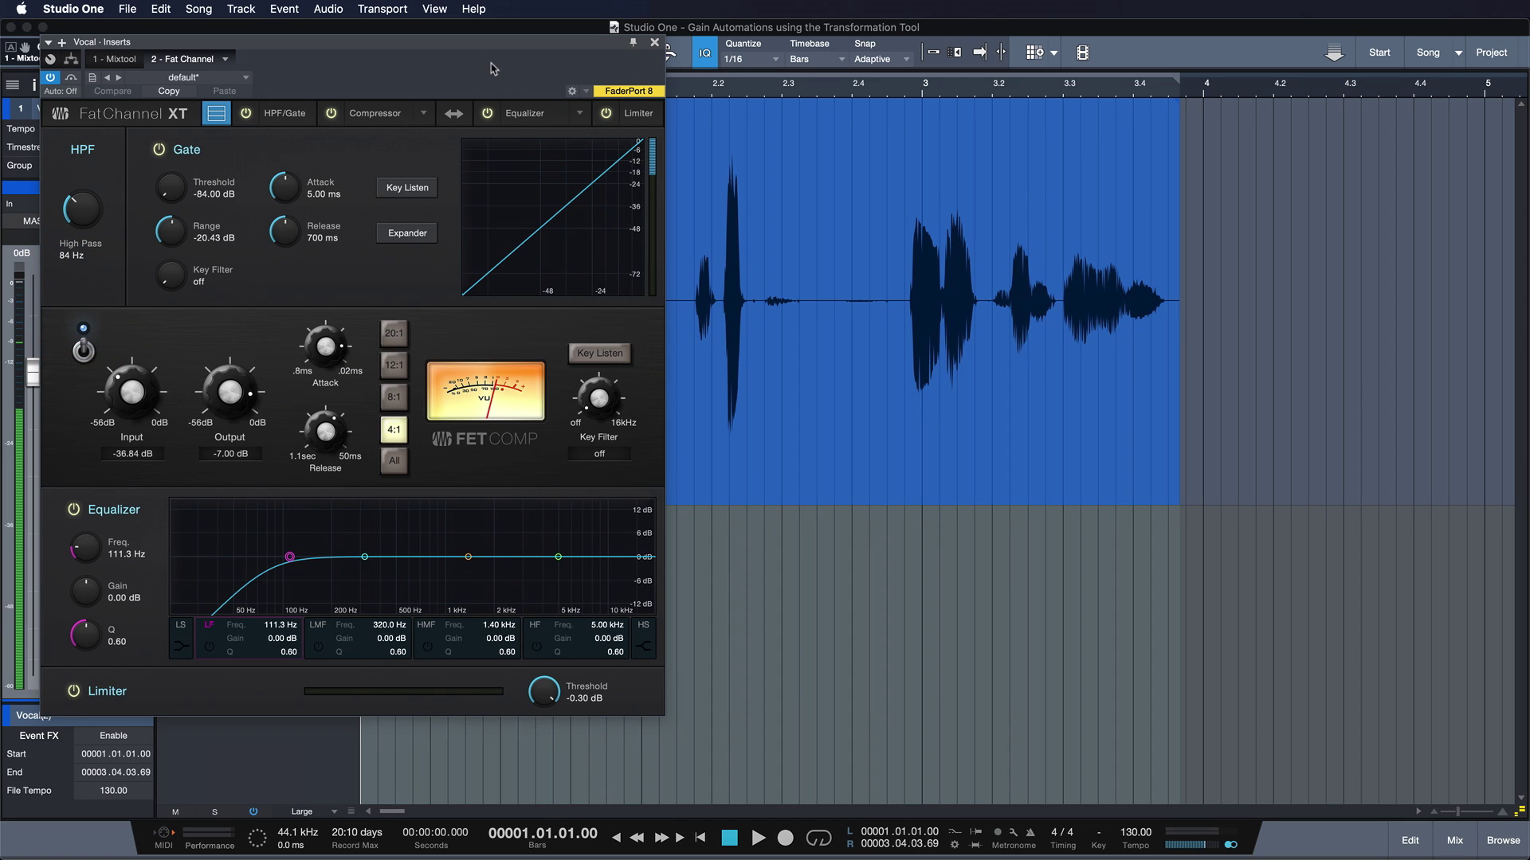
{"action": "left_click_drag", "start_coordinate": [458, 48], "coordinate": [880, 90]}
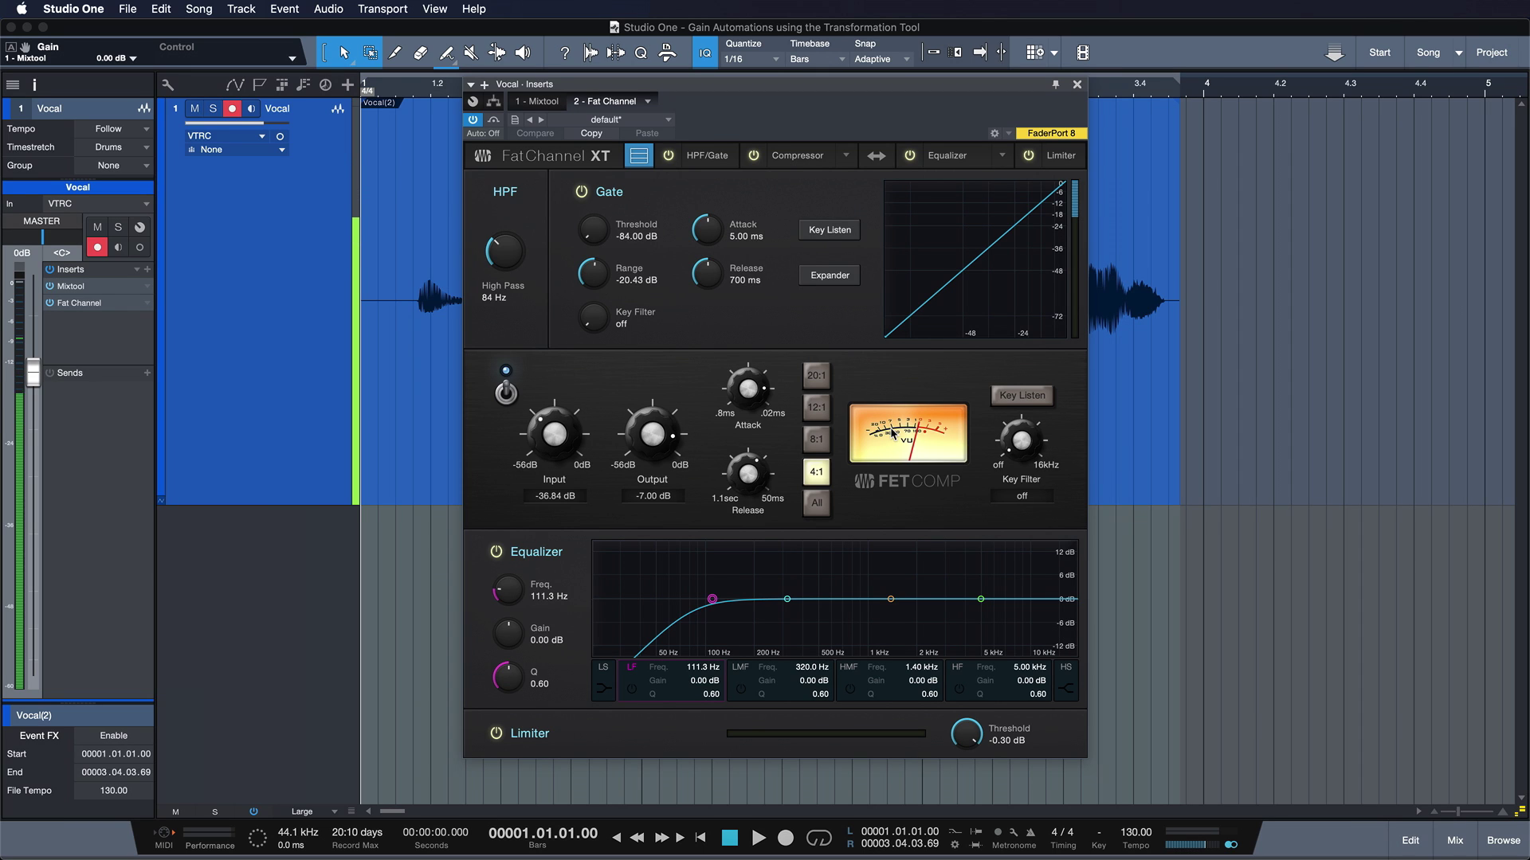
{"action": "left_click_drag", "start_coordinate": [927, 87], "coordinate": [1283, 149]}
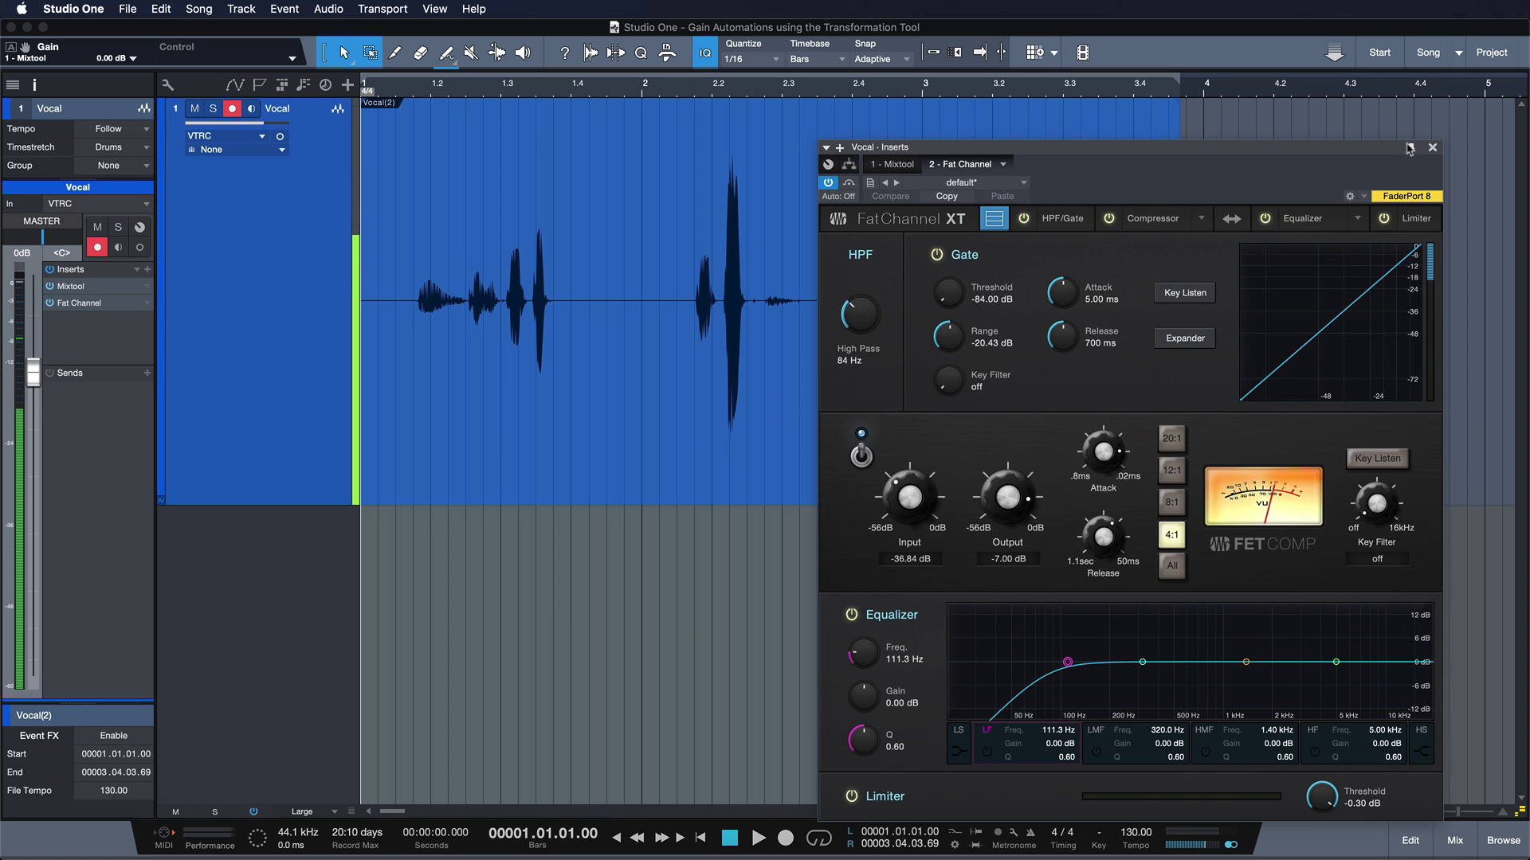
{"action": "left_click", "coordinate": [1433, 149]}
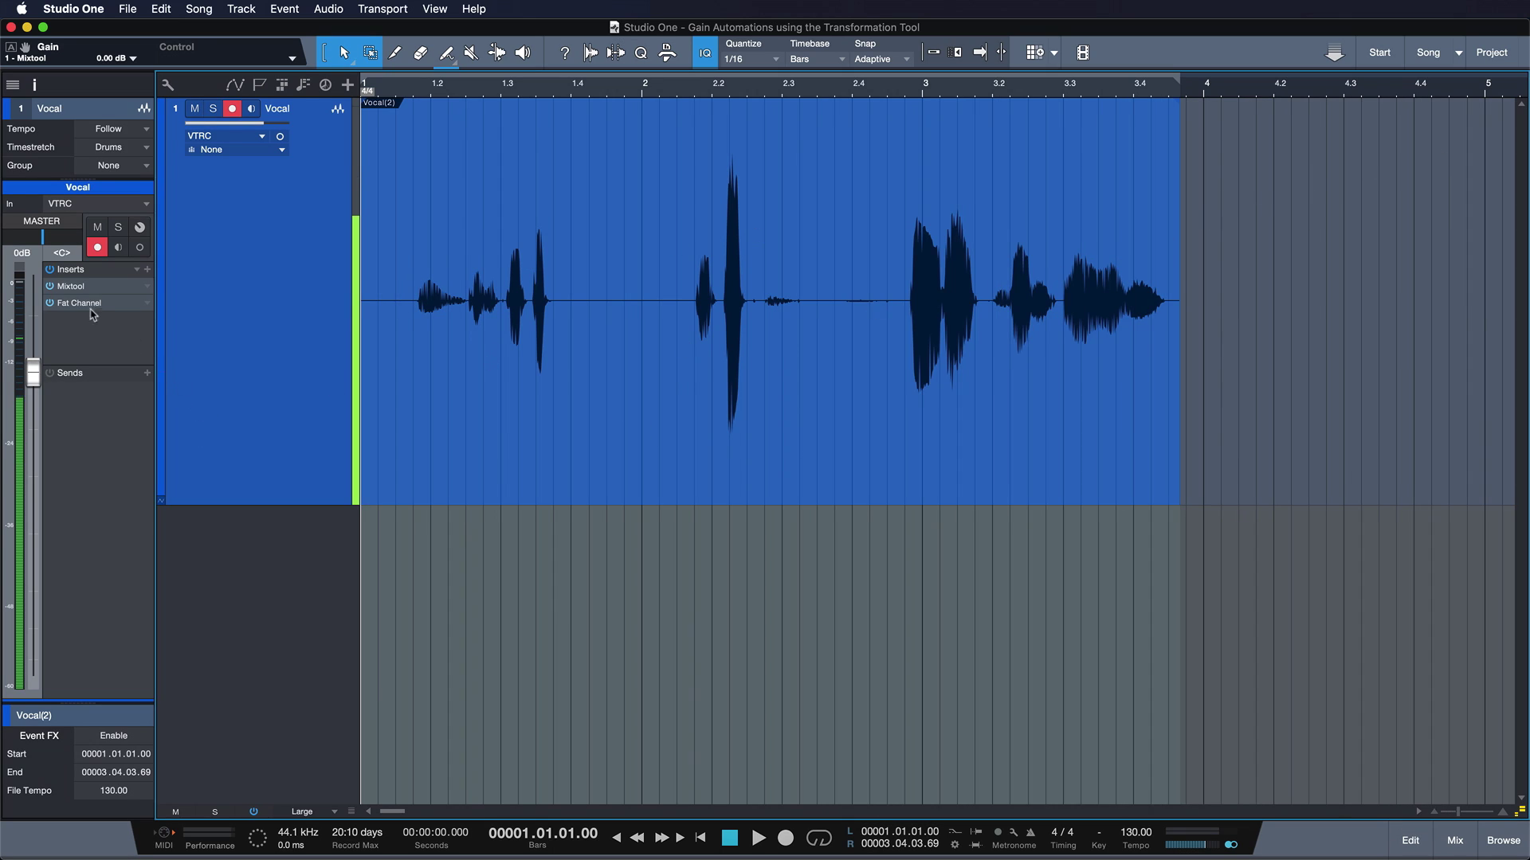
Show the Mixtool Gain automation lane on the Vocal track
{"action": "double_click", "coordinate": [71, 287]}
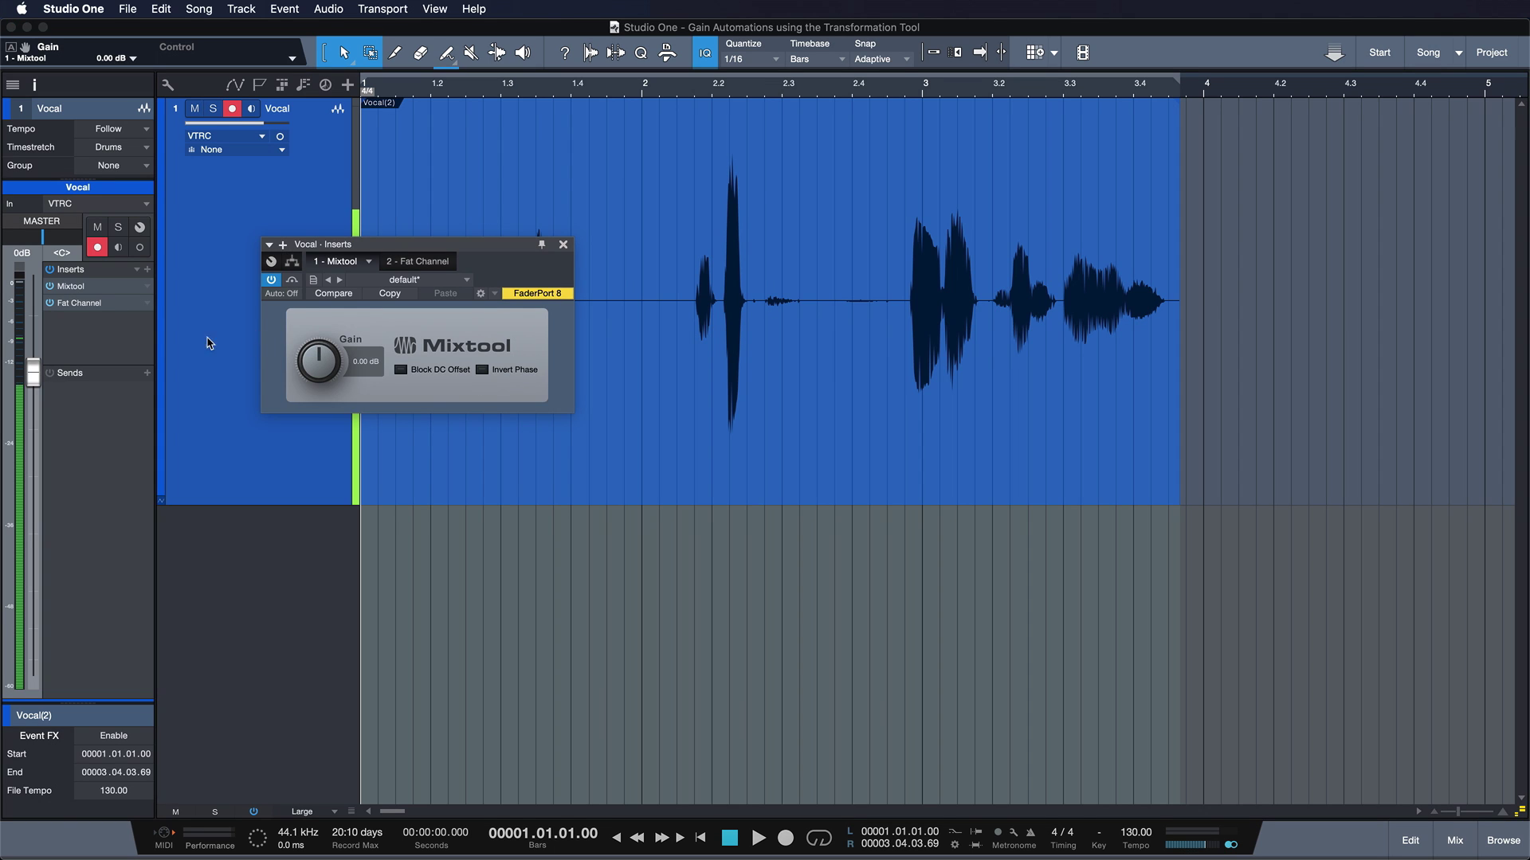
{"action": "left_click", "coordinate": [395, 262]}
{"action": "left_click", "coordinate": [350, 263]}
{"action": "right_click", "coordinate": [316, 364]}
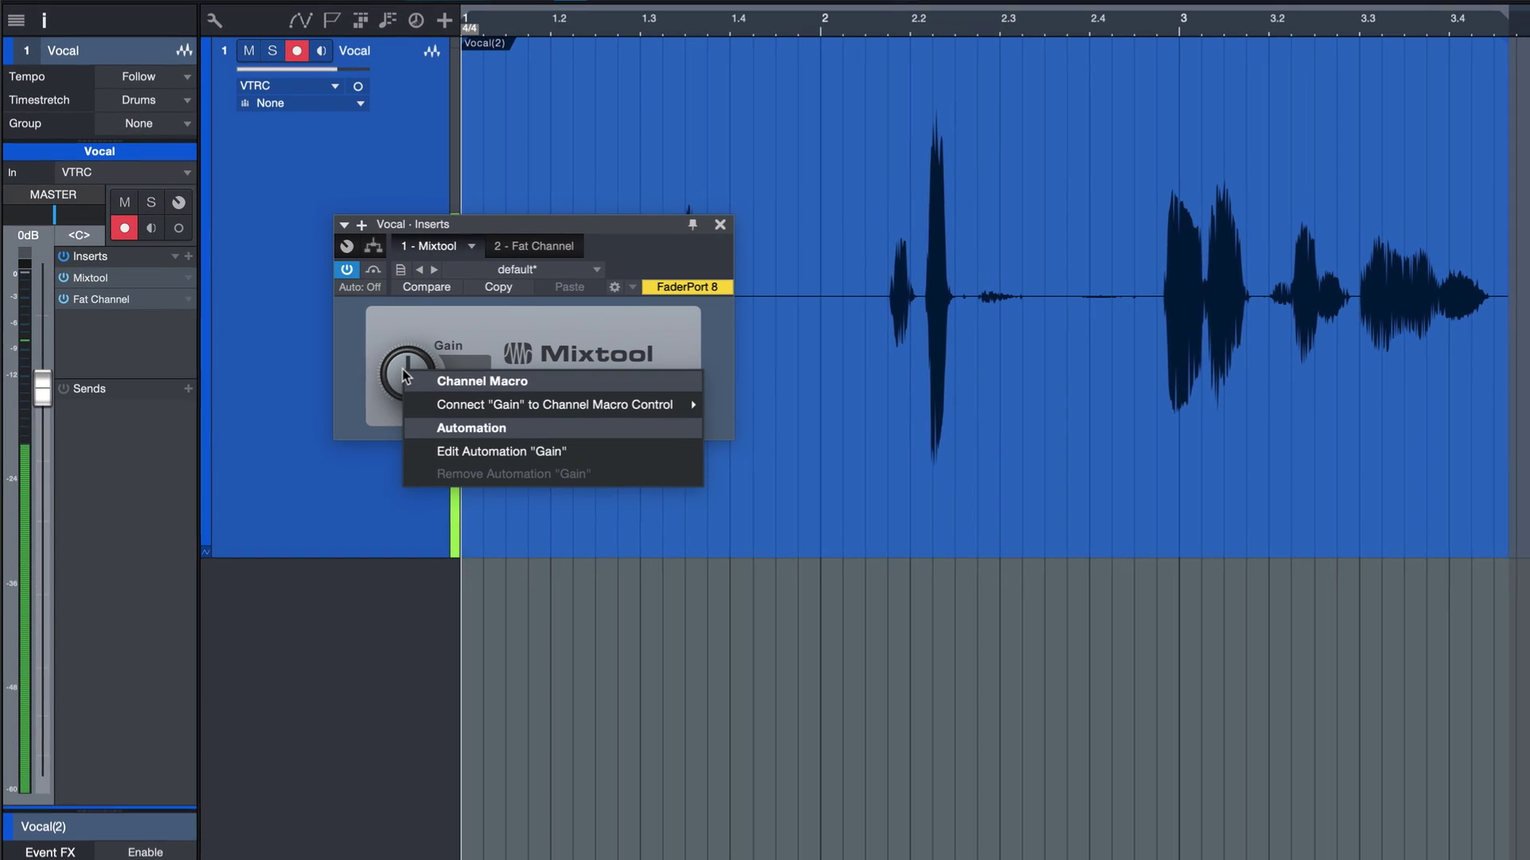
{"action": "left_click", "coordinate": [430, 447]}
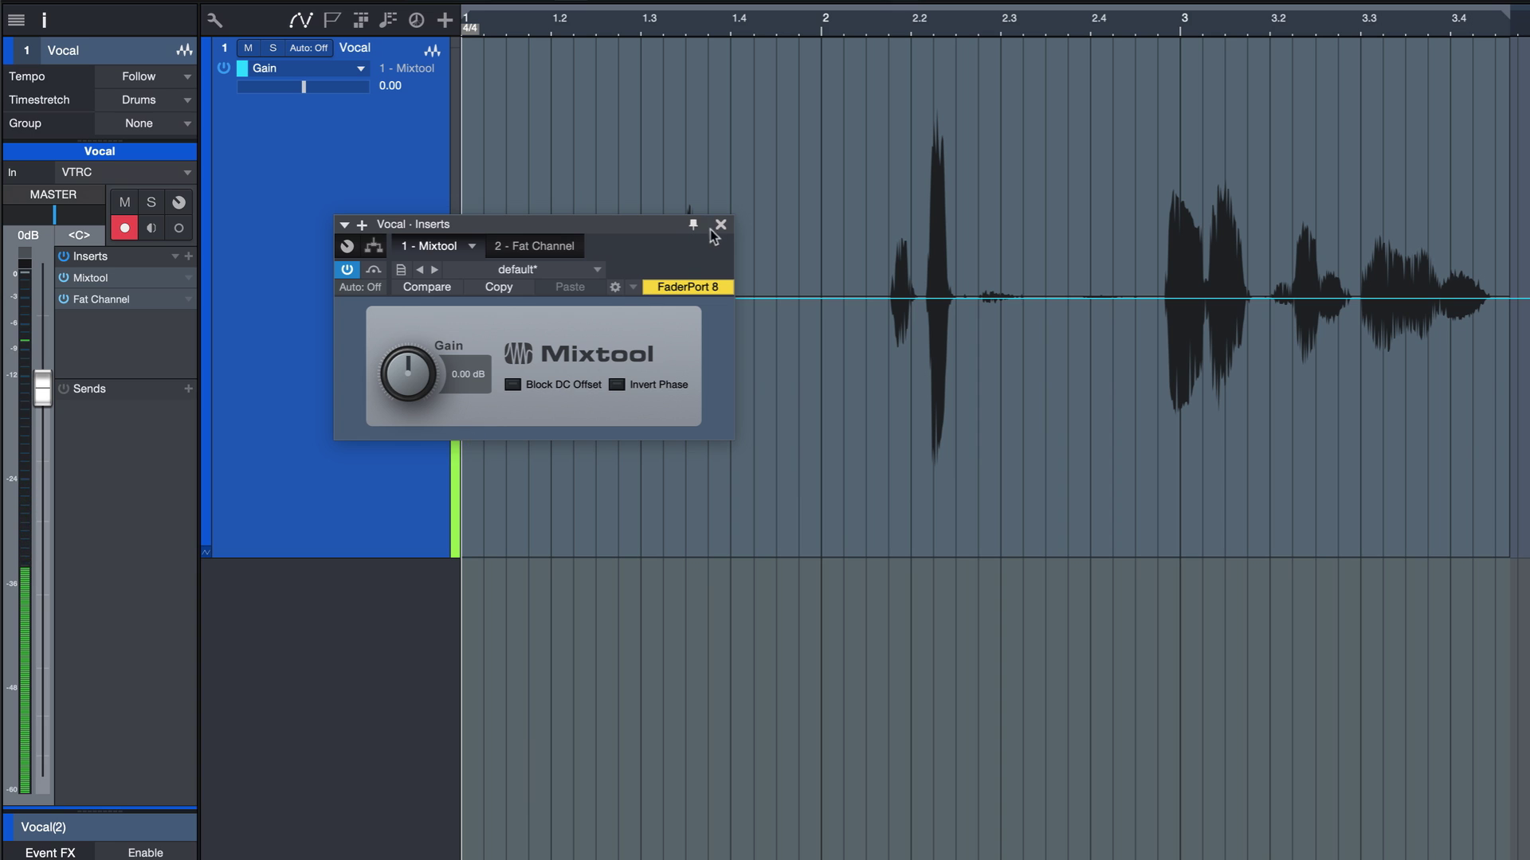
{"action": "left_click", "coordinate": [712, 231]}
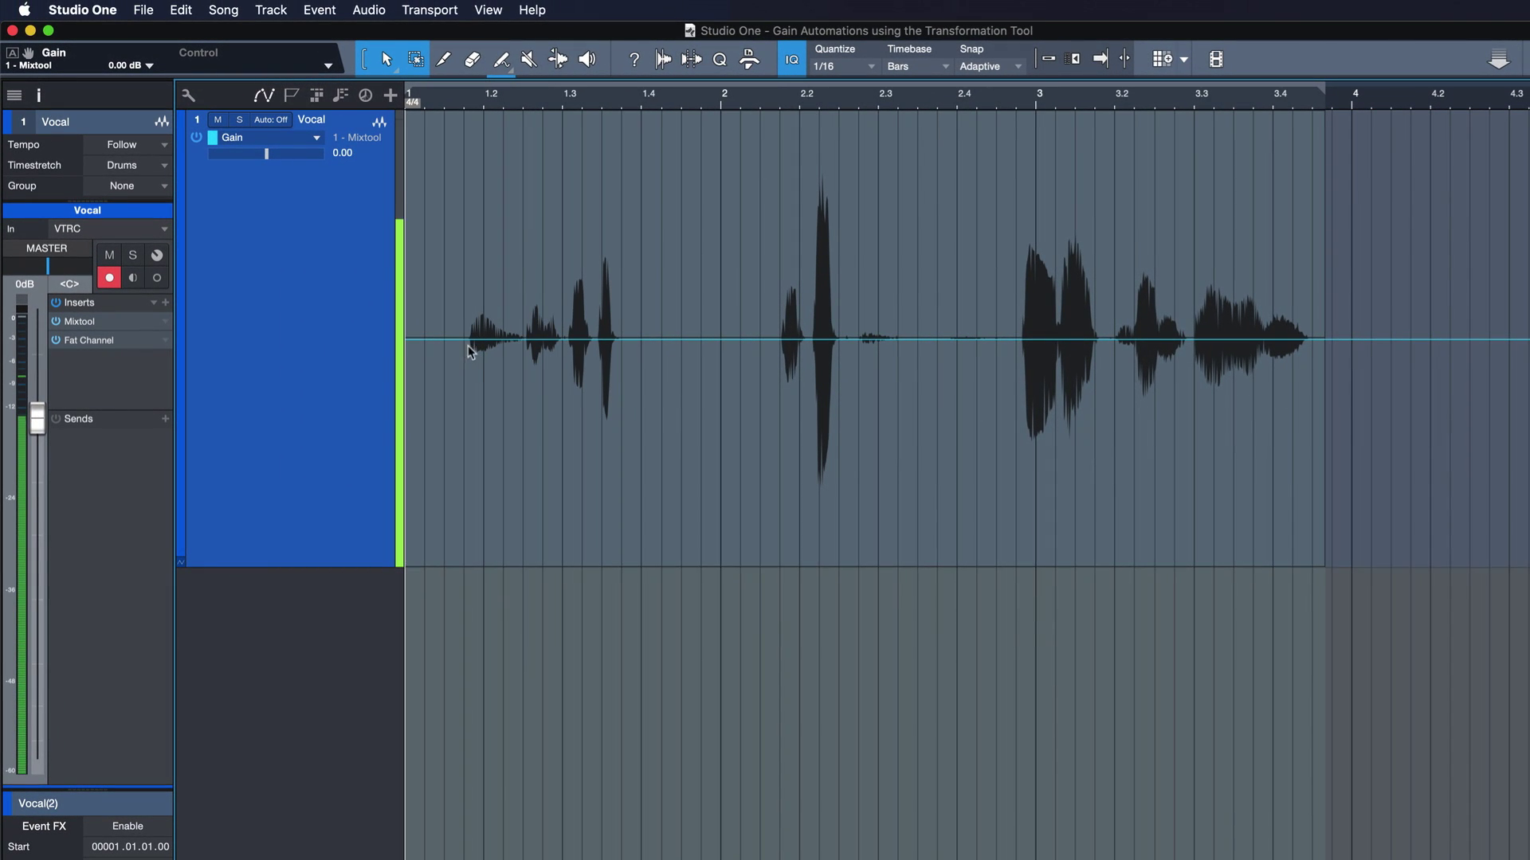
Draw Gain automation dips under each loud vocal syllable across bars 1–4
{"action": "left_click_drag", "start_coordinate": [468, 348], "coordinate": [540, 376]}
{"action": "key", "text": "super+z"}
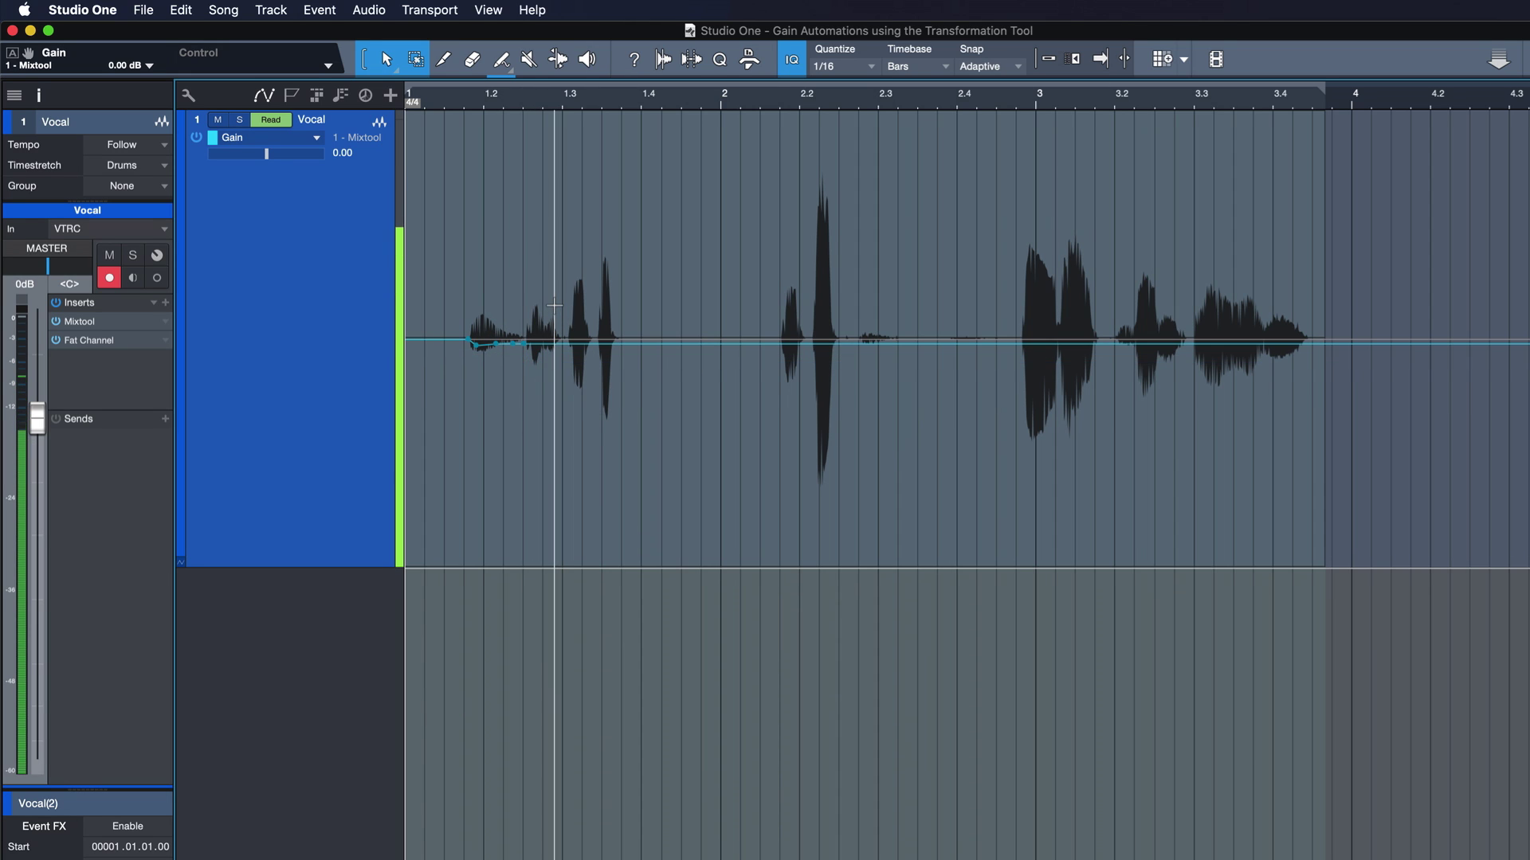
{"action": "key", "text": "super+z"}
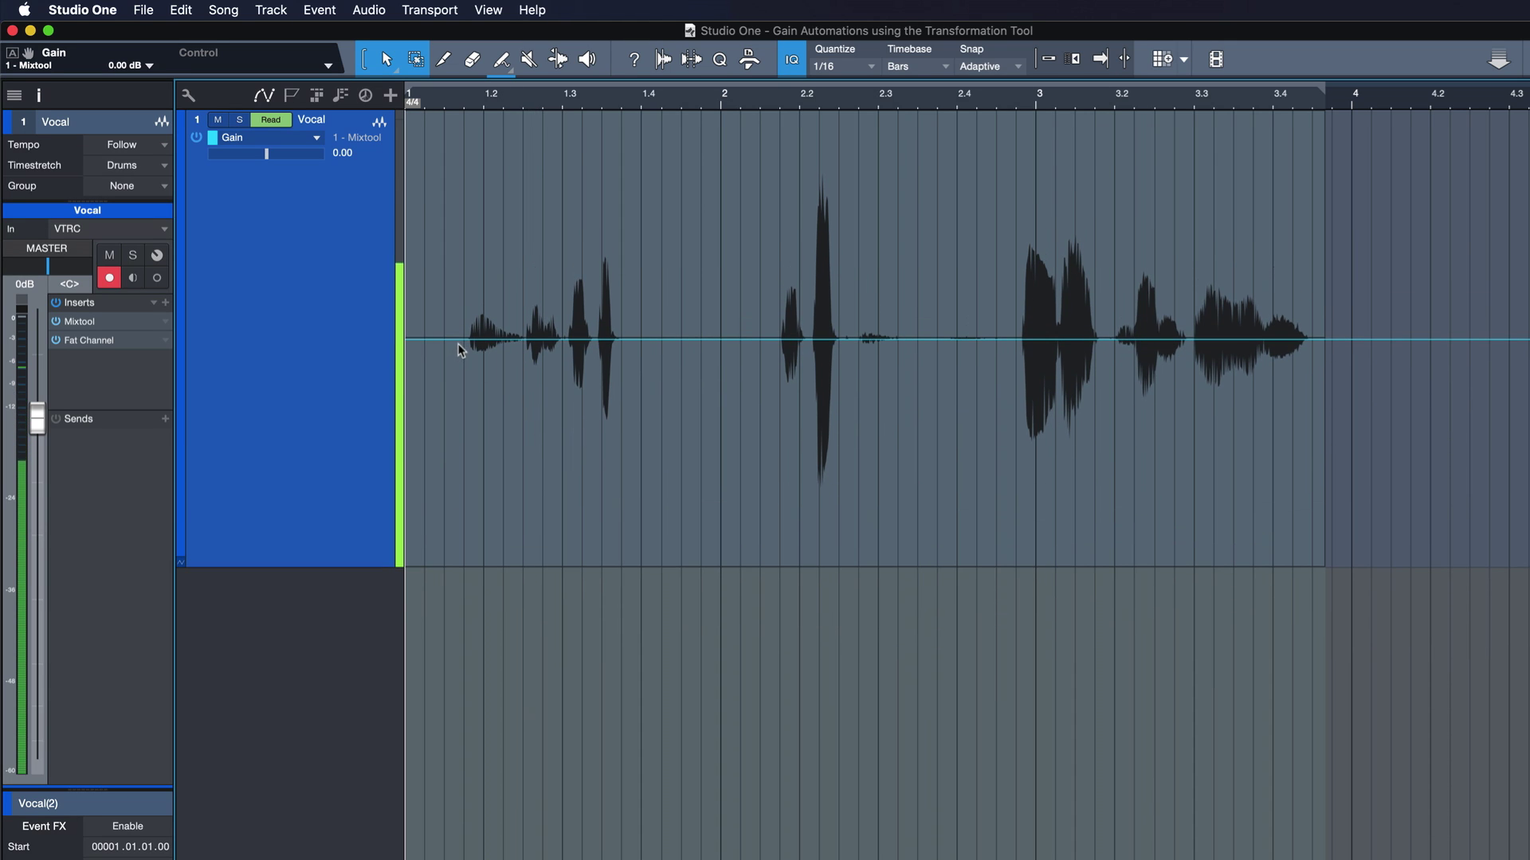
{"action": "mouse_move", "coordinate": [470, 341]}
{"action": "left_mouse_down"}
{"action": "mouse_move", "coordinate": [478, 369]}
{"action": "mouse_move", "coordinate": [495, 348]}
{"action": "mouse_move", "coordinate": [527, 359]}
{"action": "mouse_move", "coordinate": [530, 344]}
{"action": "mouse_move", "coordinate": [536, 369]}
{"action": "mouse_move", "coordinate": [546, 351]}
{"action": "mouse_move", "coordinate": [573, 403]}
{"action": "mouse_move", "coordinate": [599, 377]}
{"action": "mouse_move", "coordinate": [600, 425]}
{"action": "mouse_move", "coordinate": [618, 431]}
{"action": "mouse_move", "coordinate": [625, 394]}
{"action": "left_mouse_up"}
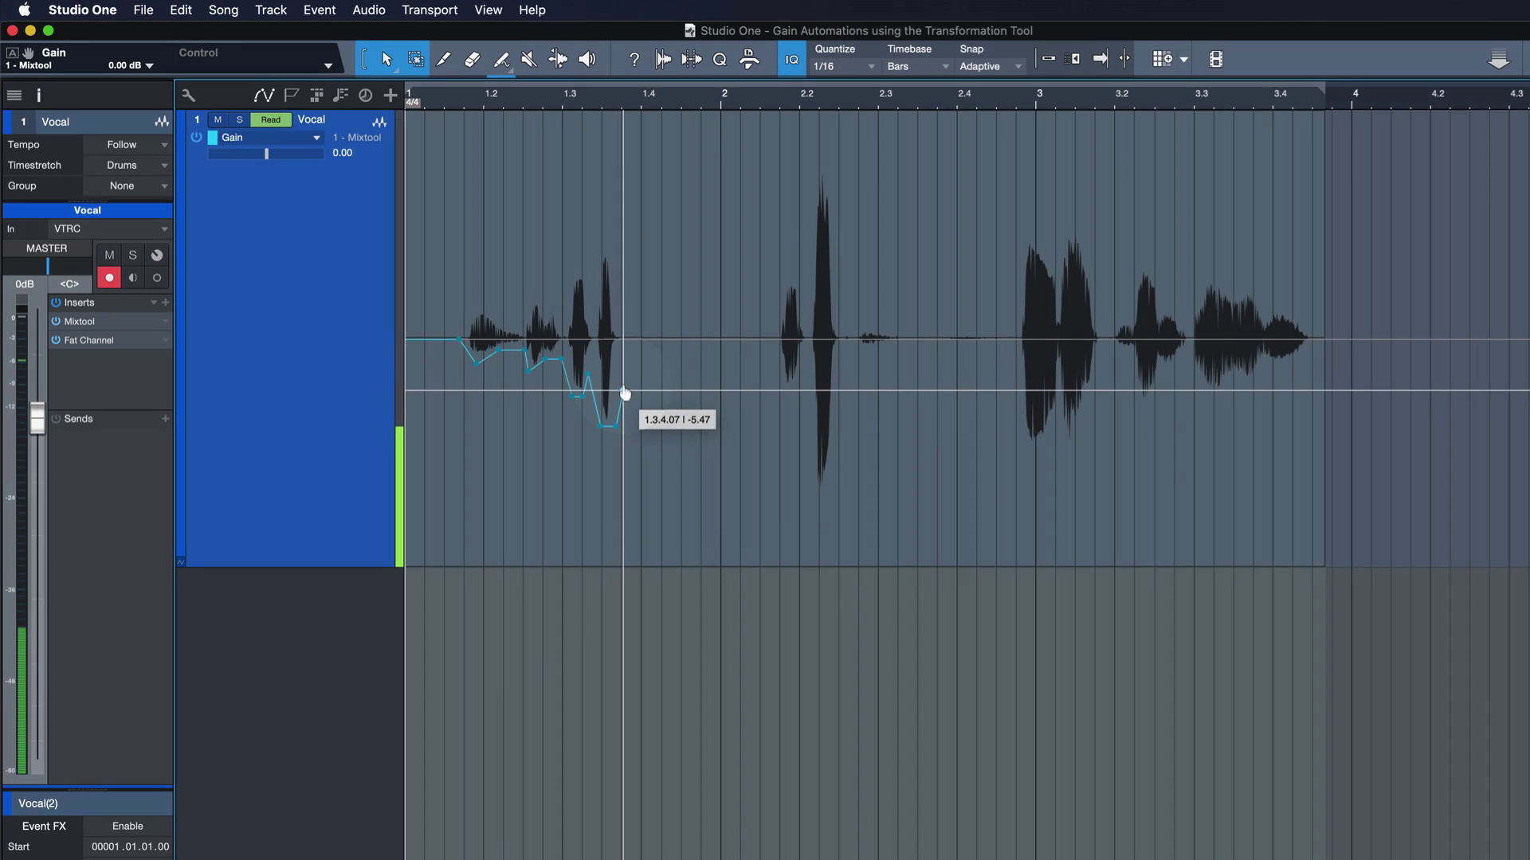
{"action": "mouse_move", "coordinate": [767, 390]}
{"action": "left_mouse_down"}
{"action": "mouse_move", "coordinate": [801, 373]}
{"action": "mouse_move", "coordinate": [816, 384]}
{"action": "mouse_move", "coordinate": [815, 495]}
{"action": "mouse_move", "coordinate": [841, 444]}
{"action": "mouse_move", "coordinate": [837, 373]}
{"action": "mouse_move", "coordinate": [1017, 383]}
{"action": "mouse_move", "coordinate": [1027, 456]}
{"action": "mouse_move", "coordinate": [1090, 390]}
{"action": "mouse_move", "coordinate": [1117, 388]}
{"action": "mouse_move", "coordinate": [1129, 359]}
{"action": "mouse_move", "coordinate": [1142, 358]}
{"action": "mouse_move", "coordinate": [1136, 403]}
{"action": "mouse_move", "coordinate": [1151, 406]}
{"action": "mouse_move", "coordinate": [1162, 365]}
{"action": "mouse_move", "coordinate": [1202, 365]}
{"action": "mouse_move", "coordinate": [1201, 398]}
{"action": "mouse_move", "coordinate": [1227, 404]}
{"action": "mouse_move", "coordinate": [1315, 356]}
{"action": "left_mouse_up"}
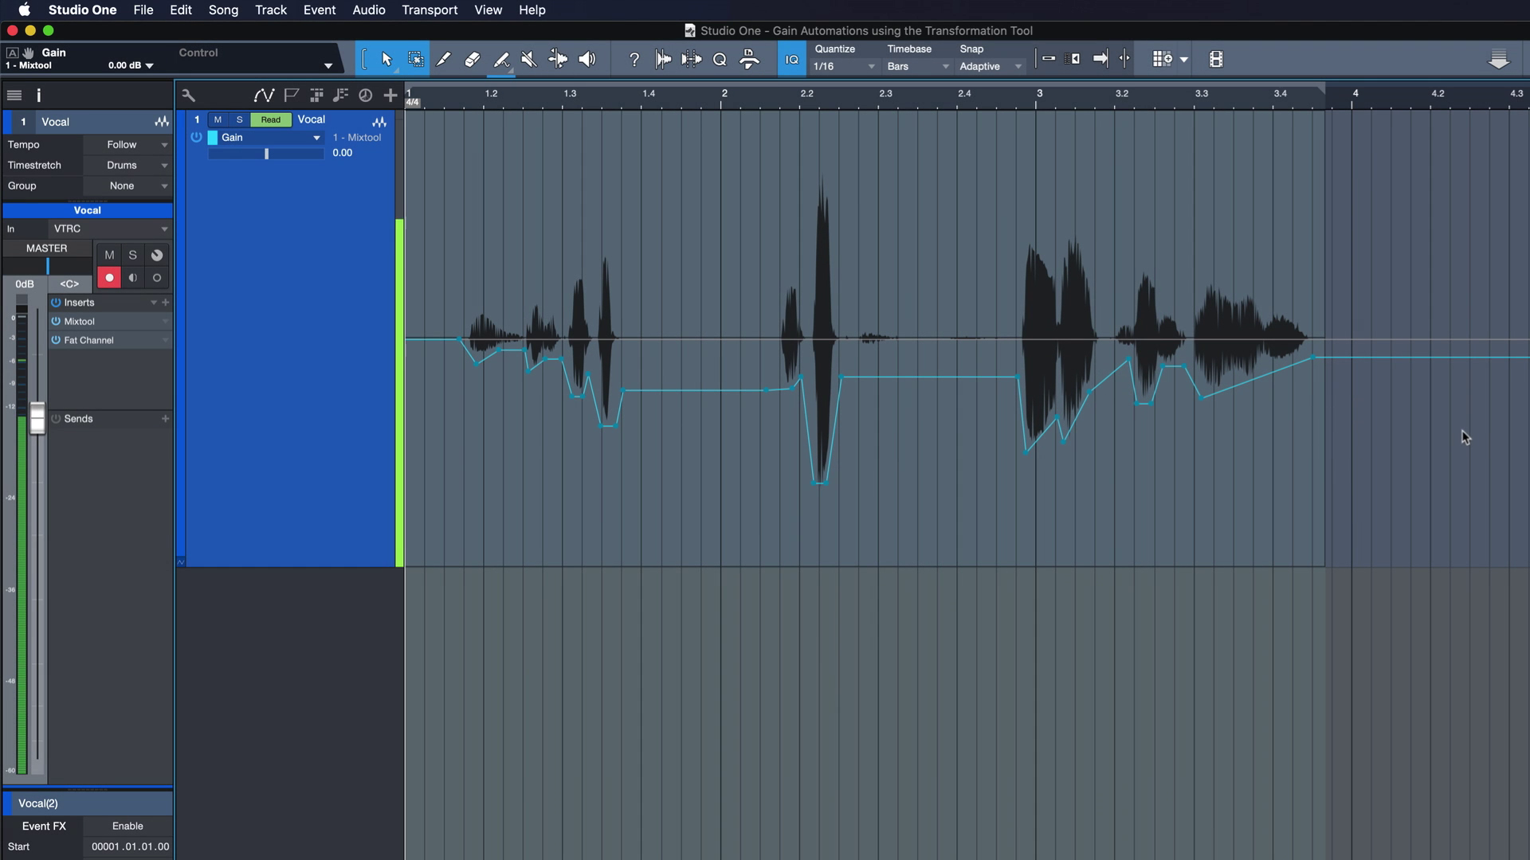
Select all Vocal Gain points and transform the dips shallower toward unity, then select the Vocal event
{"action": "left_click_drag", "start_coordinate": [1464, 437], "coordinate": [513, 462]}
{"action": "key", "text": "alt+t"}
{"action": "left_click_drag", "start_coordinate": [882, 553], "coordinate": [850, 409]}
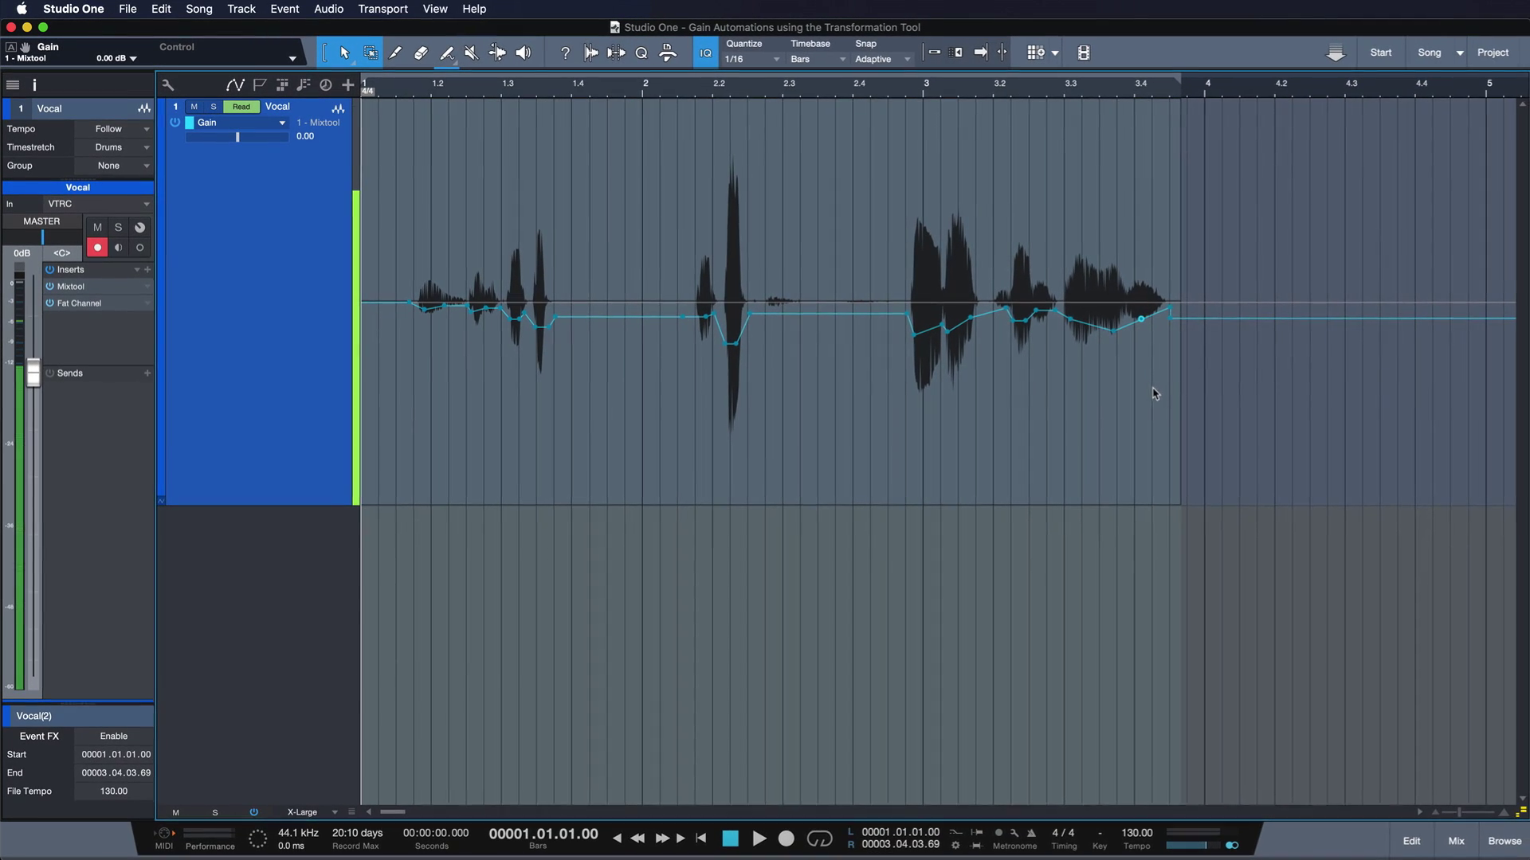
{"action": "left_click", "coordinate": [582, 372]}
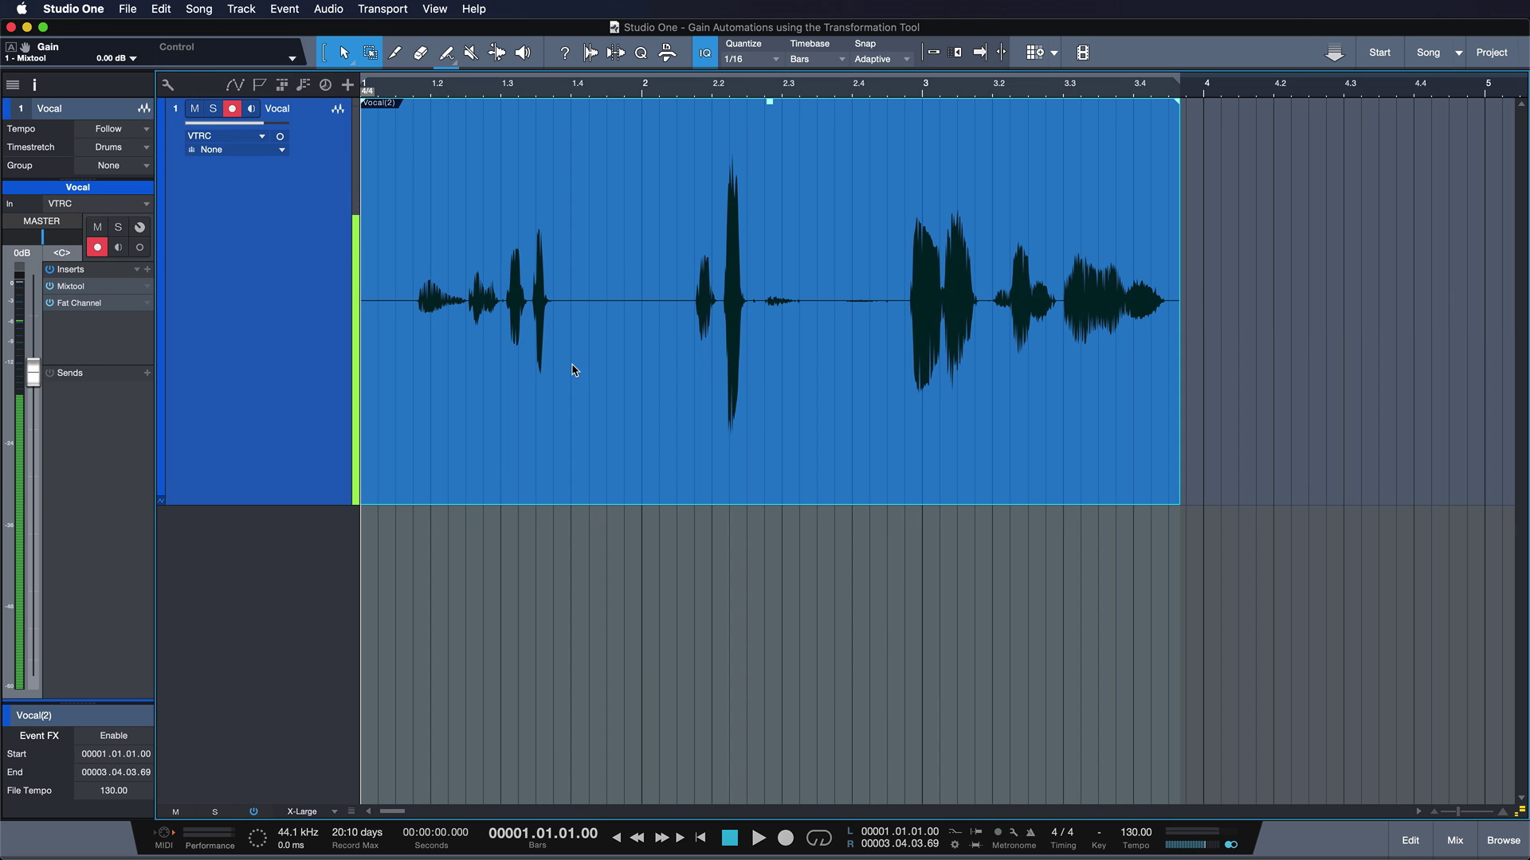
Render the automated Vocal(2) event to a mono Mixdown(6) track and bounce it to one event
{"action": "right_click", "coordinate": [573, 370]}
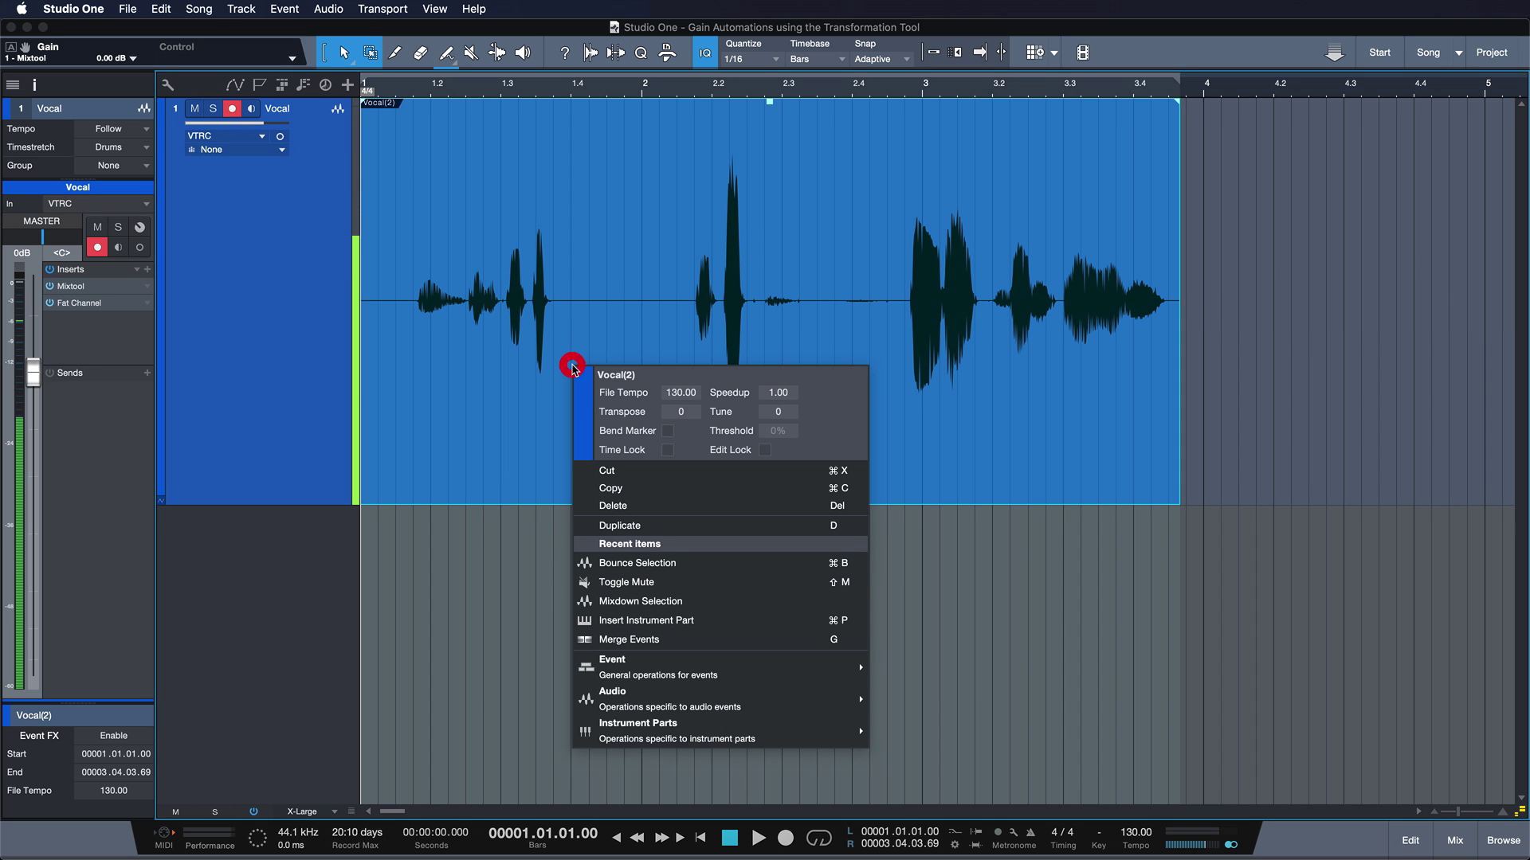
{"action": "left_click", "coordinate": [660, 604]}
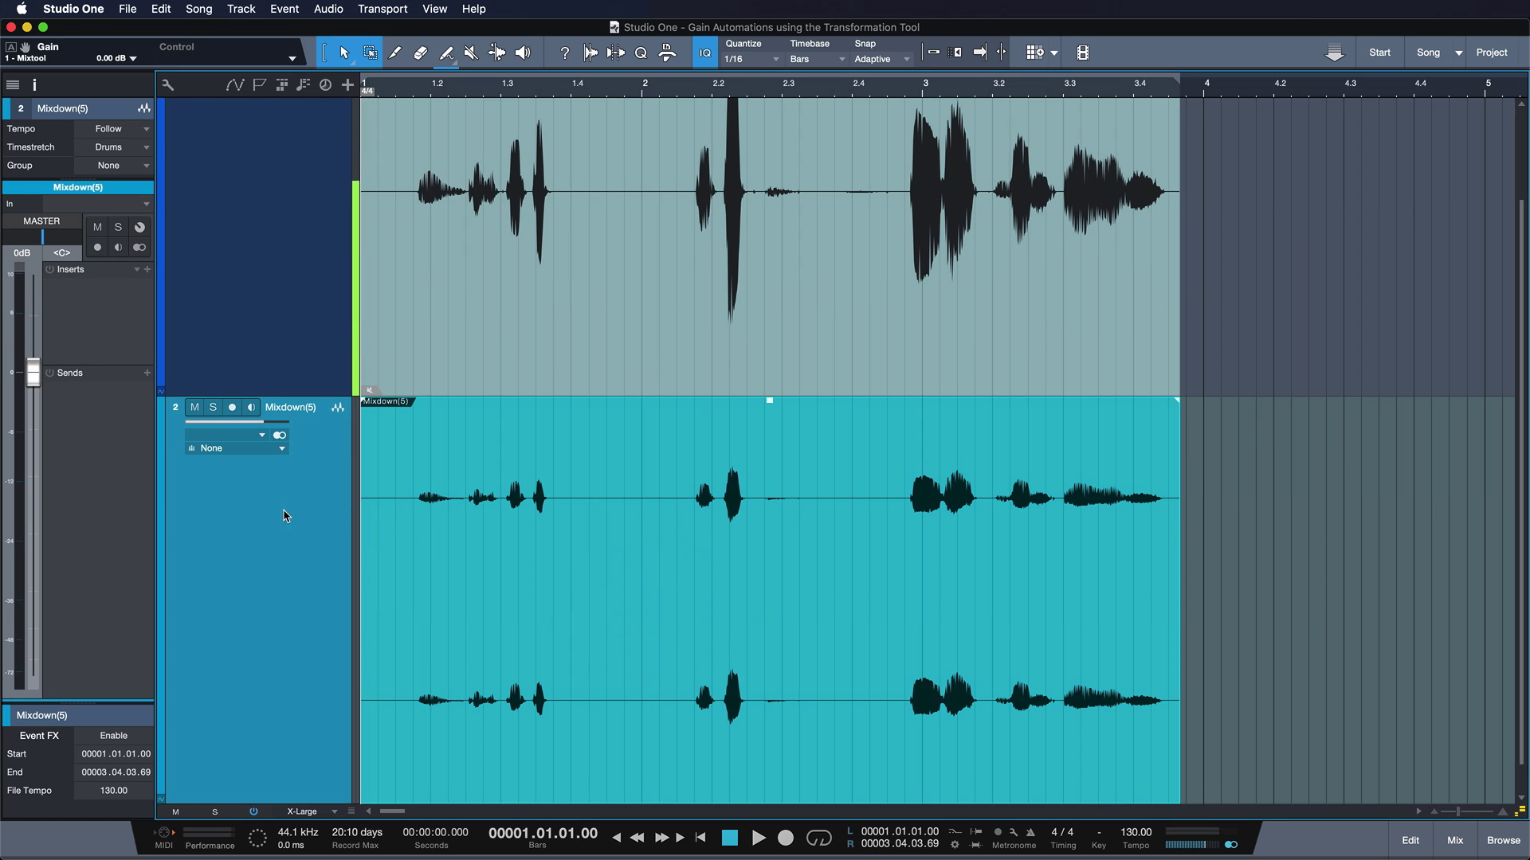
{"action": "left_click", "coordinate": [279, 436]}
{"action": "left_click", "coordinate": [549, 713]}
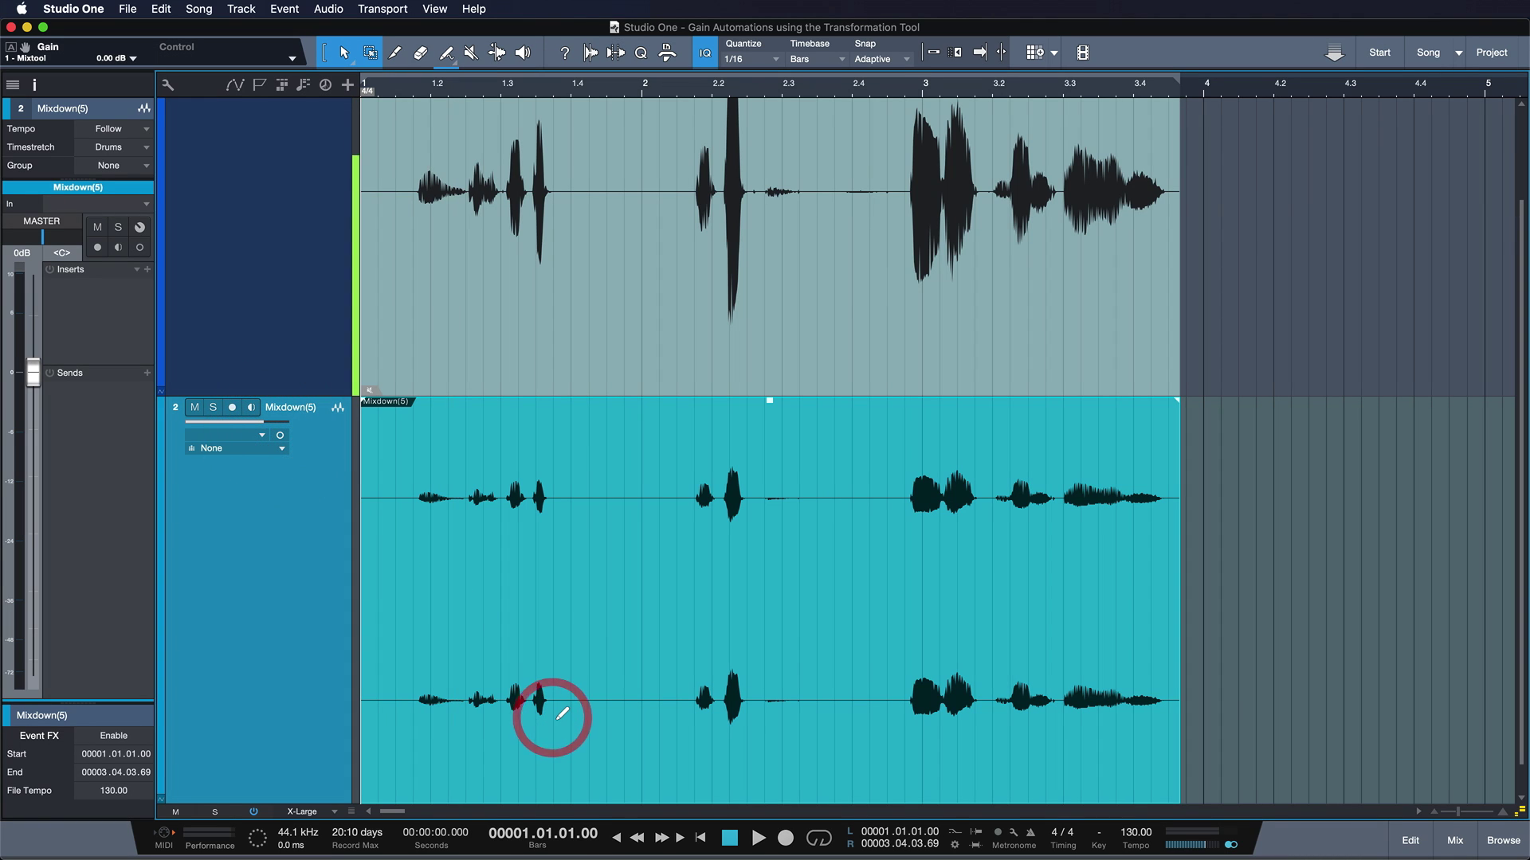
{"action": "key", "text": "super+b"}
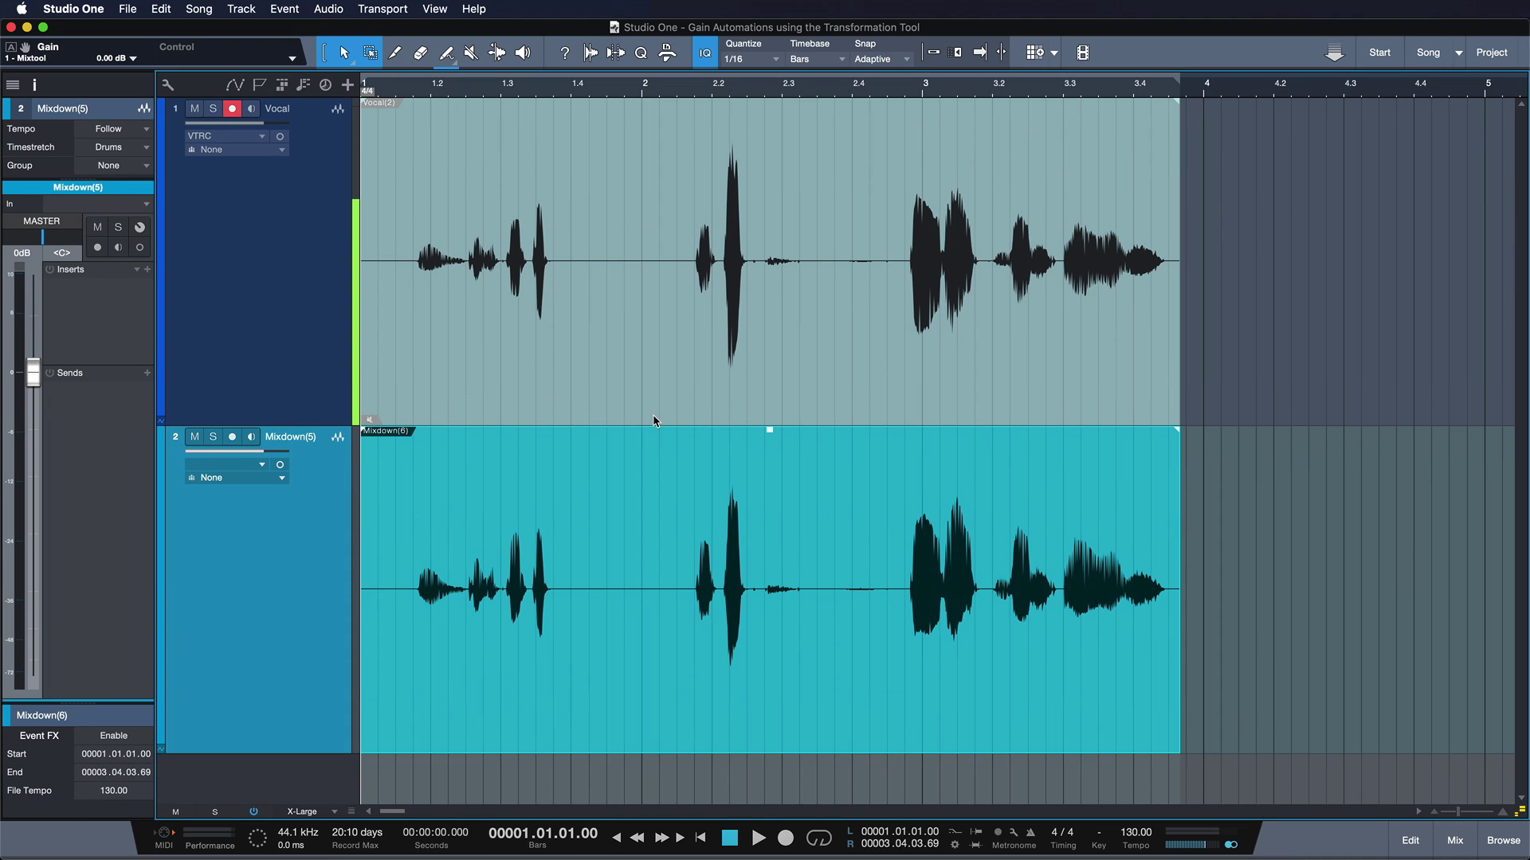
{"action": "left_click", "coordinate": [648, 403]}
Mute the original Vocal track and colour the Mixdown(6) event red
{"action": "key", "text": "m"}
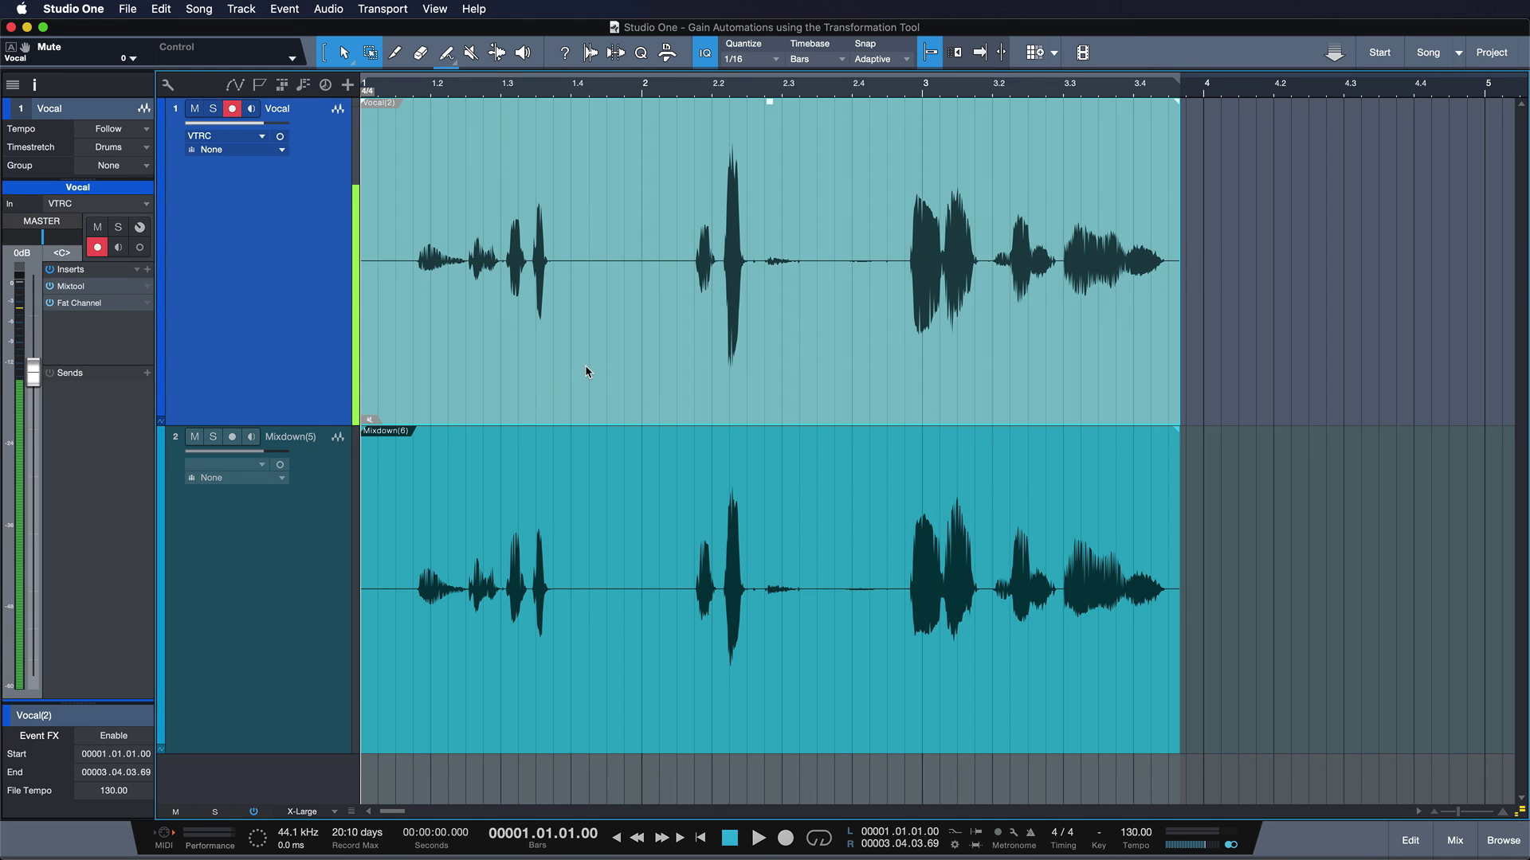
{"action": "right_click", "coordinate": [635, 567]}
{"action": "left_click", "coordinate": [871, 342]}
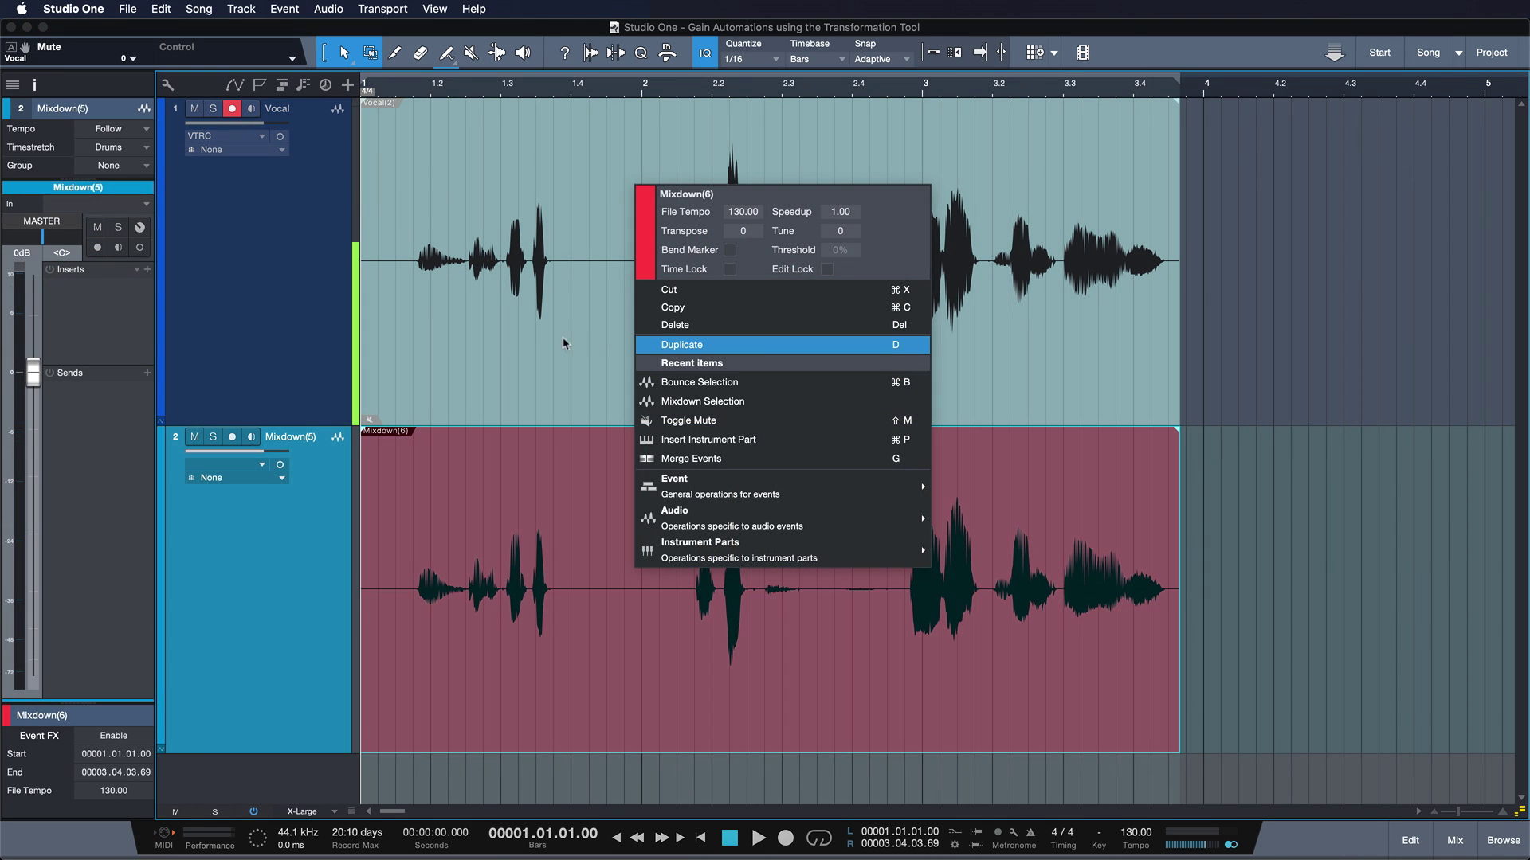
{"action": "left_click", "coordinate": [563, 342]}
Colour the original Vocal(2) event green
{"action": "left_click", "coordinate": [506, 361]}
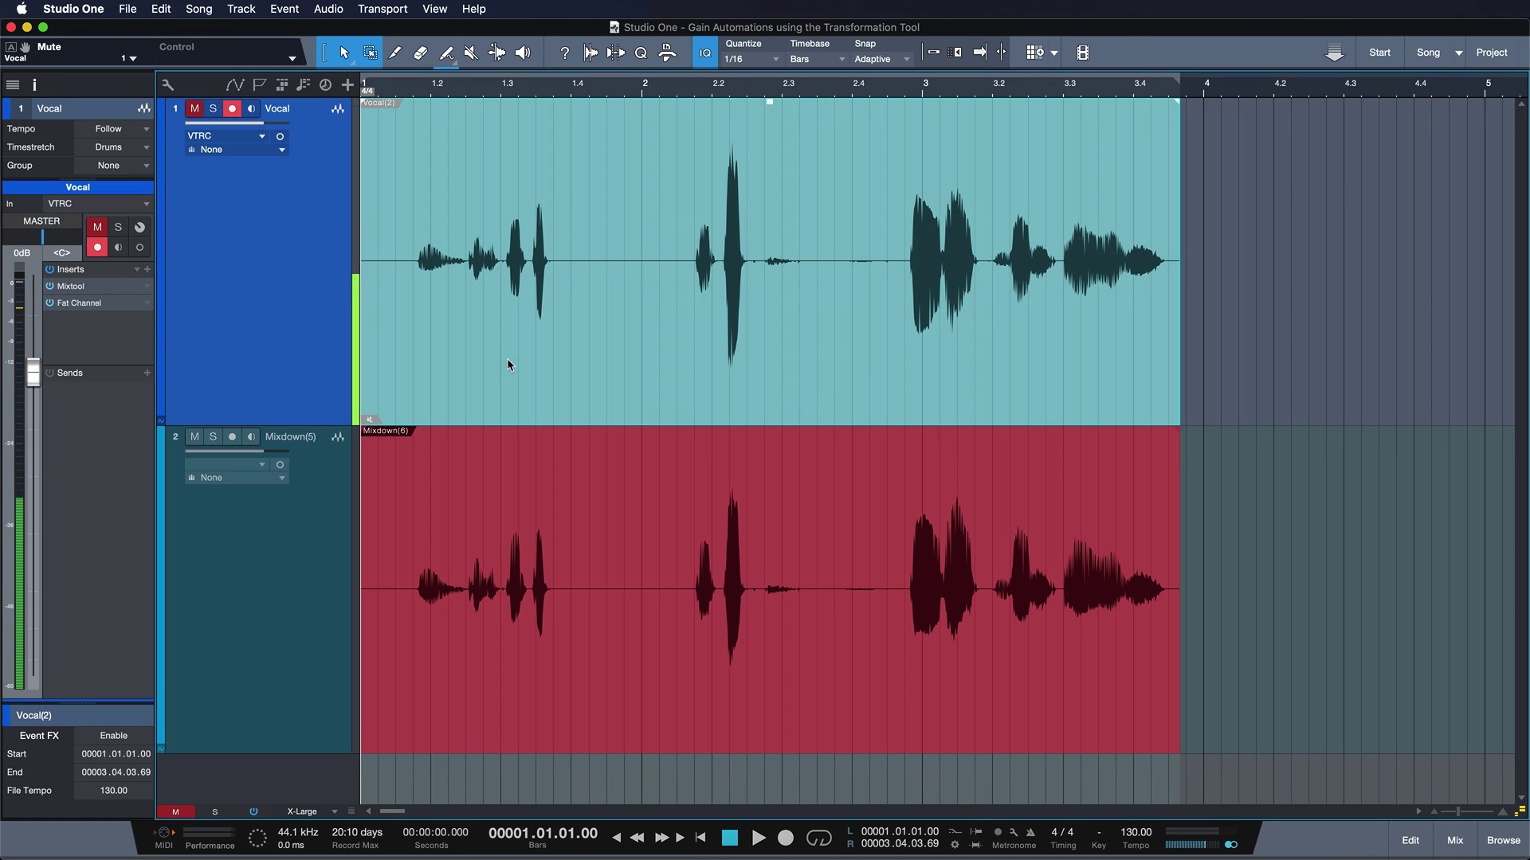
{"action": "right_click", "coordinate": [460, 286]}
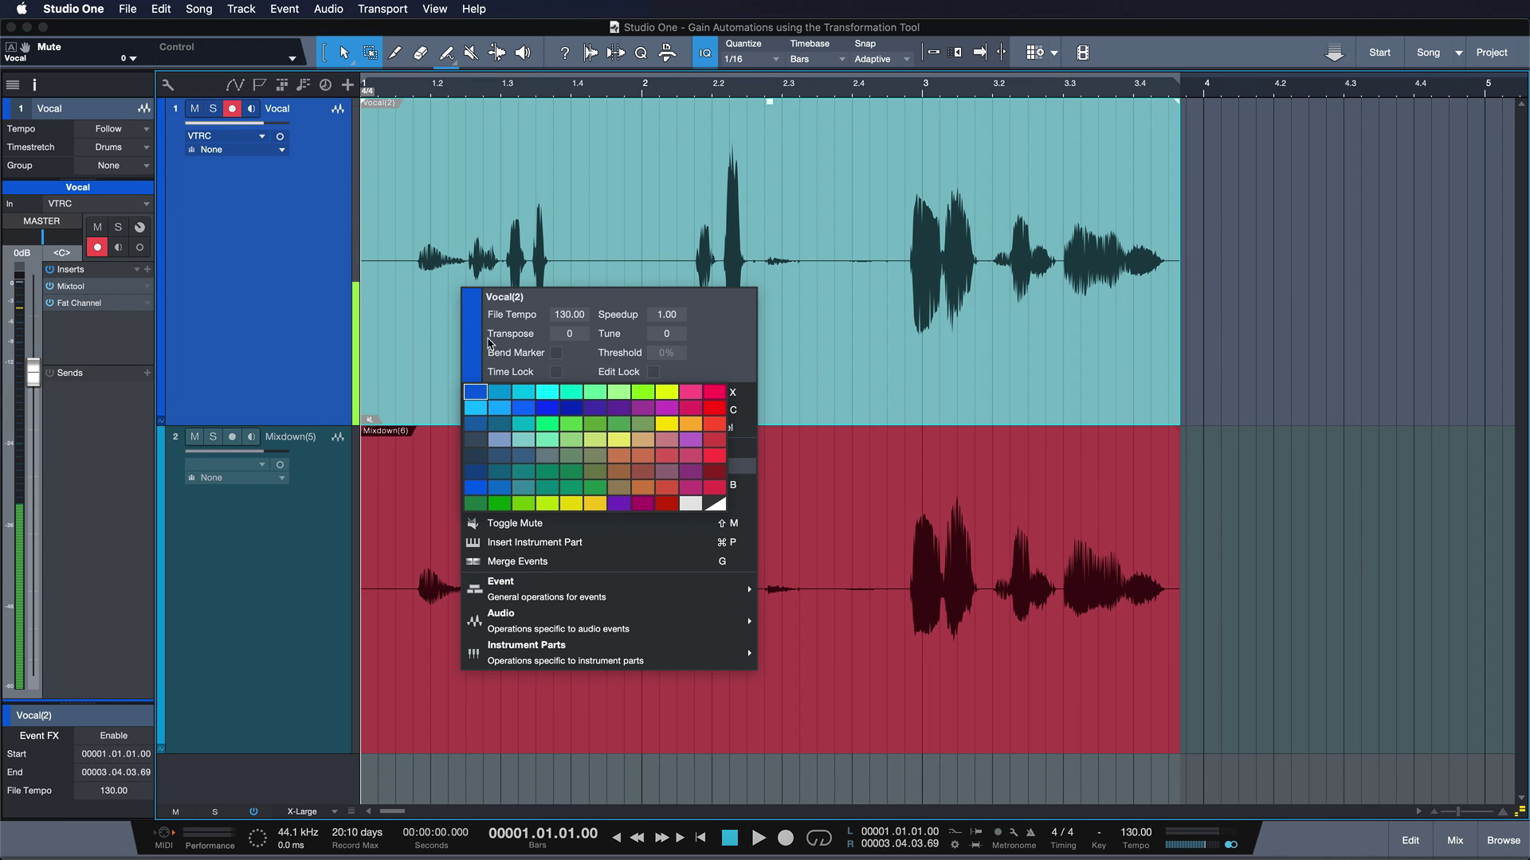
{"action": "left_click", "coordinate": [594, 392]}
{"action": "mouse_move", "coordinate": [574, 618]}
{"action": "left_mouse_down"}
{"action": "mouse_move", "coordinate": [536, 335]}
{"action": "mouse_move", "coordinate": [527, 447]}
{"action": "mouse_move", "coordinate": [507, 384]}
{"action": "mouse_move", "coordinate": [501, 434]}
{"action": "mouse_move", "coordinate": [478, 416]}
{"action": "mouse_move", "coordinate": [462, 478]}
{"action": "left_mouse_up"}
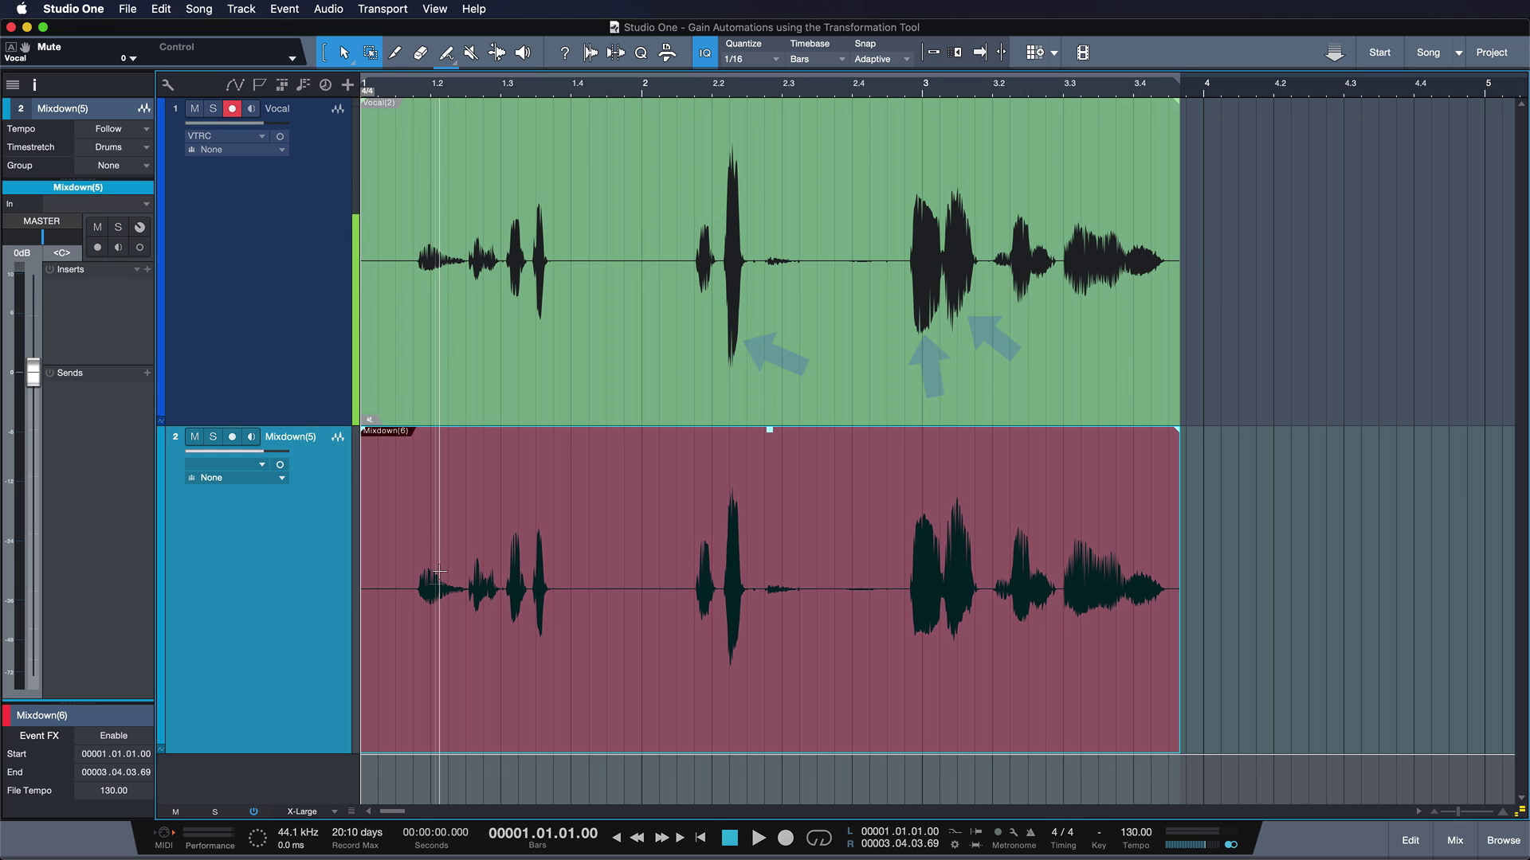